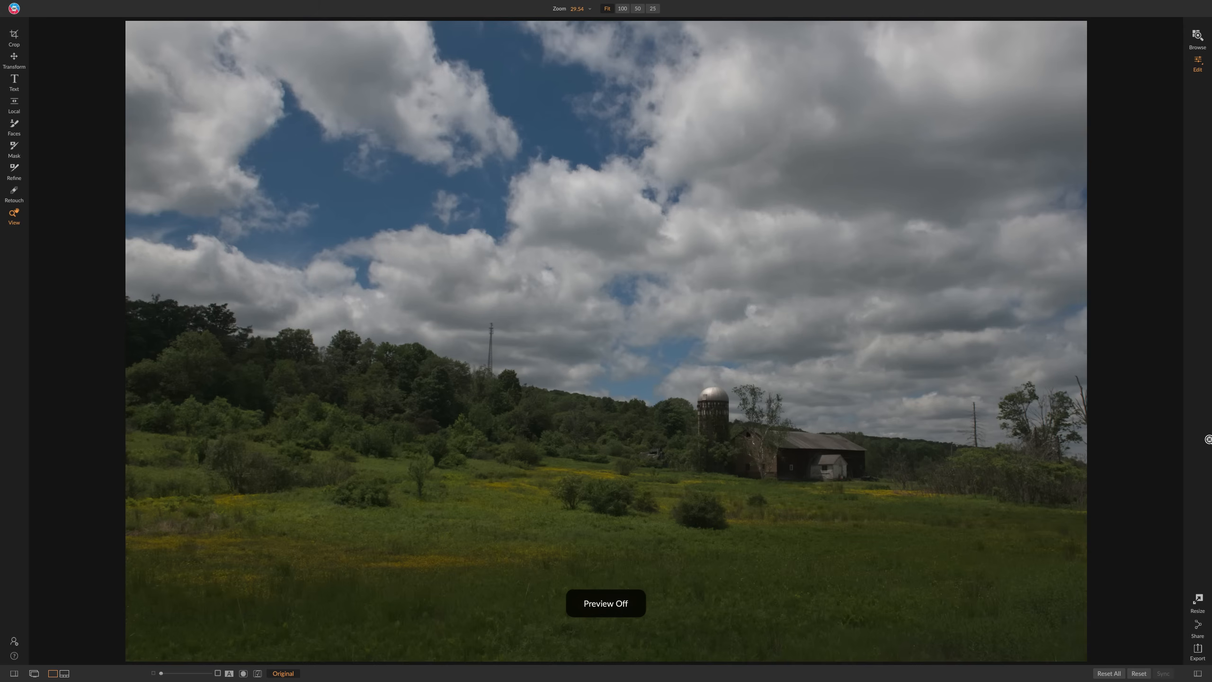
key(ctrl+p)
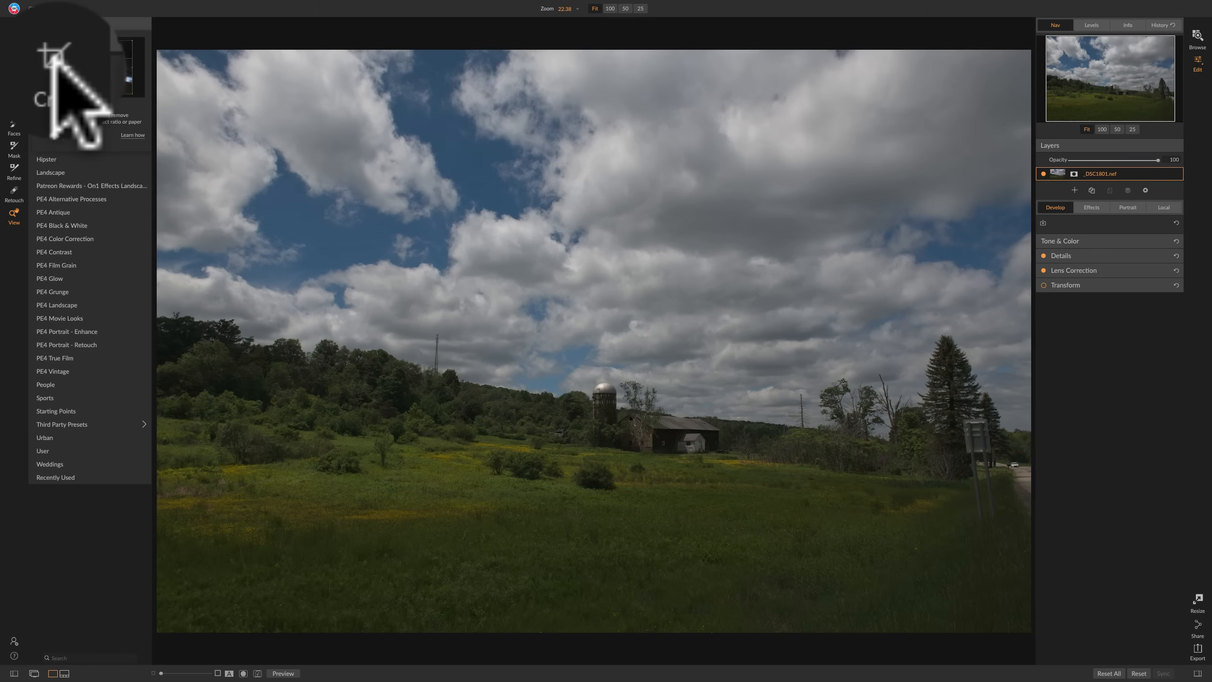
Crop the photo at its original ratio to exclude the road and sign on the right, placing the barn near the lower-right thirds intersection.
click(14, 35)
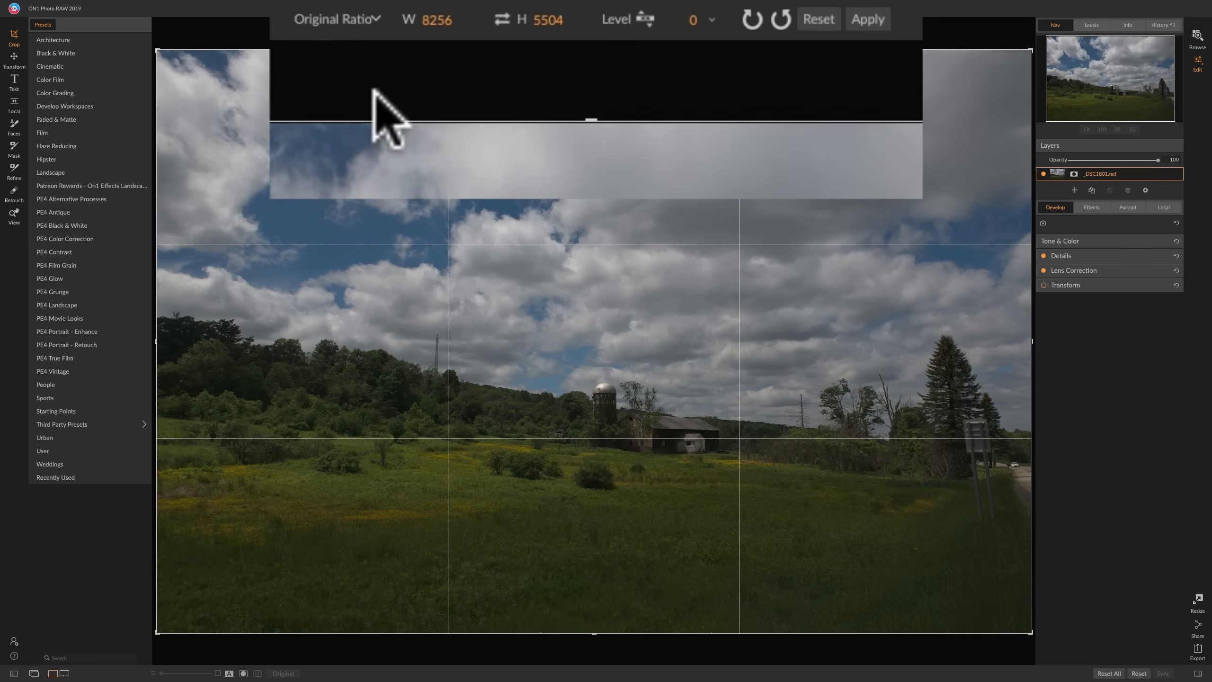
click(374, 11)
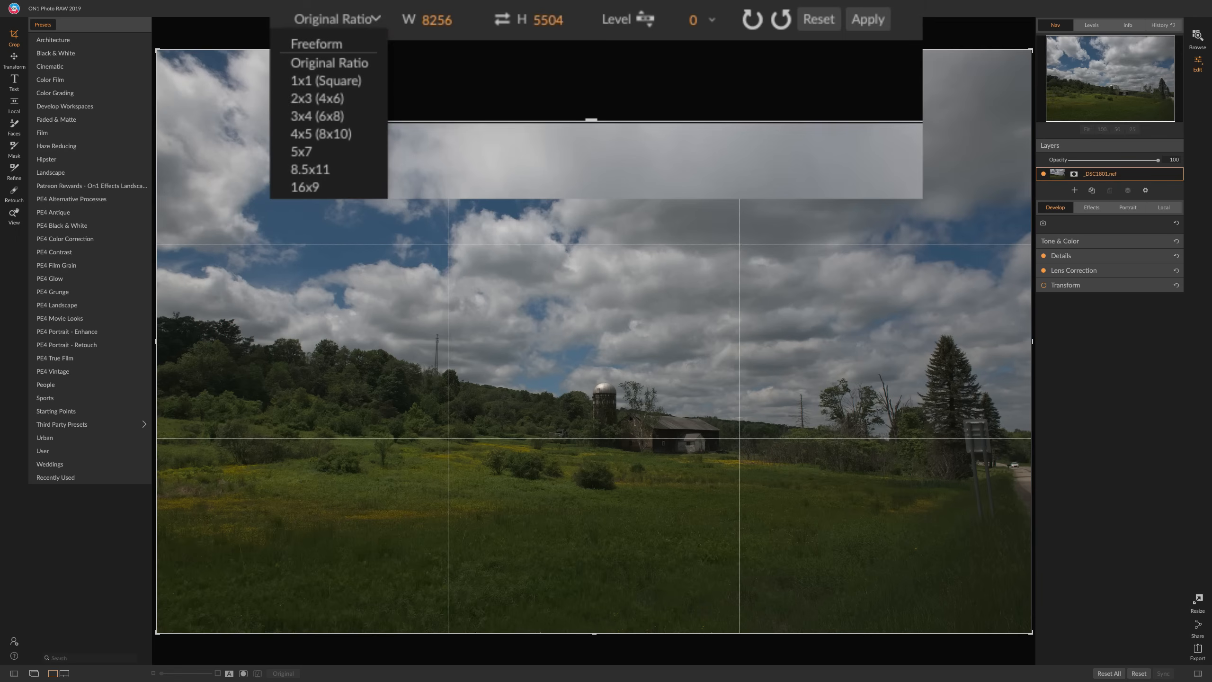
key(Escape)
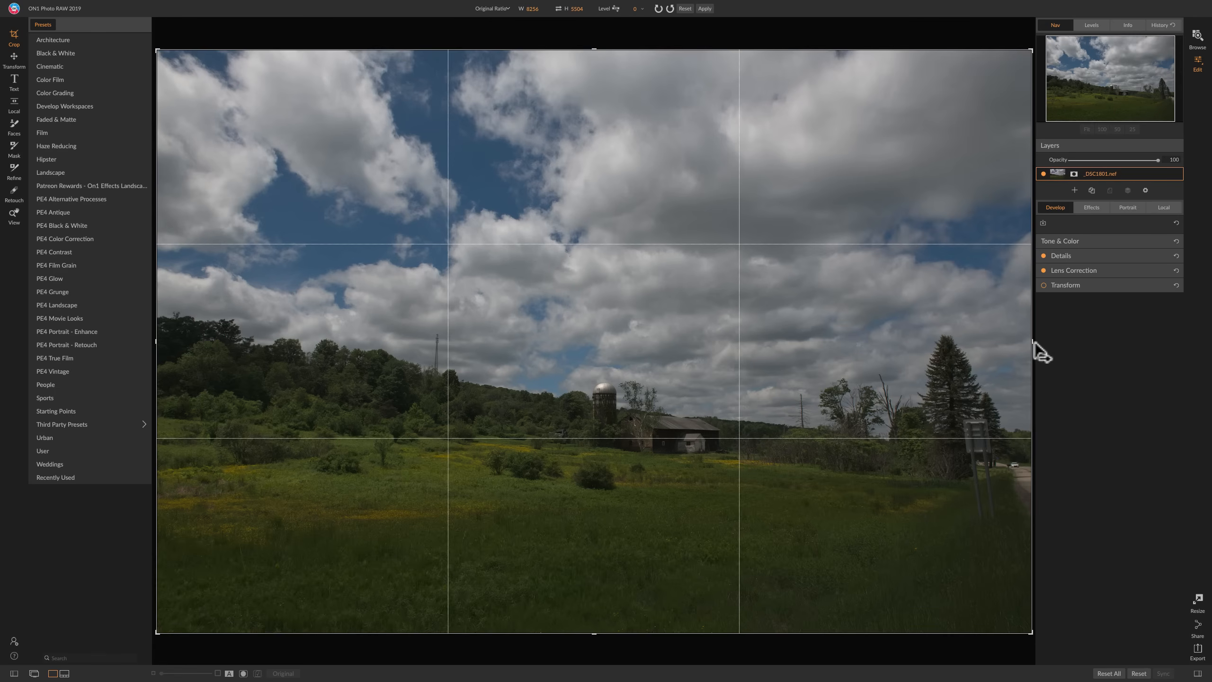
drag(1033, 341, 961, 345)
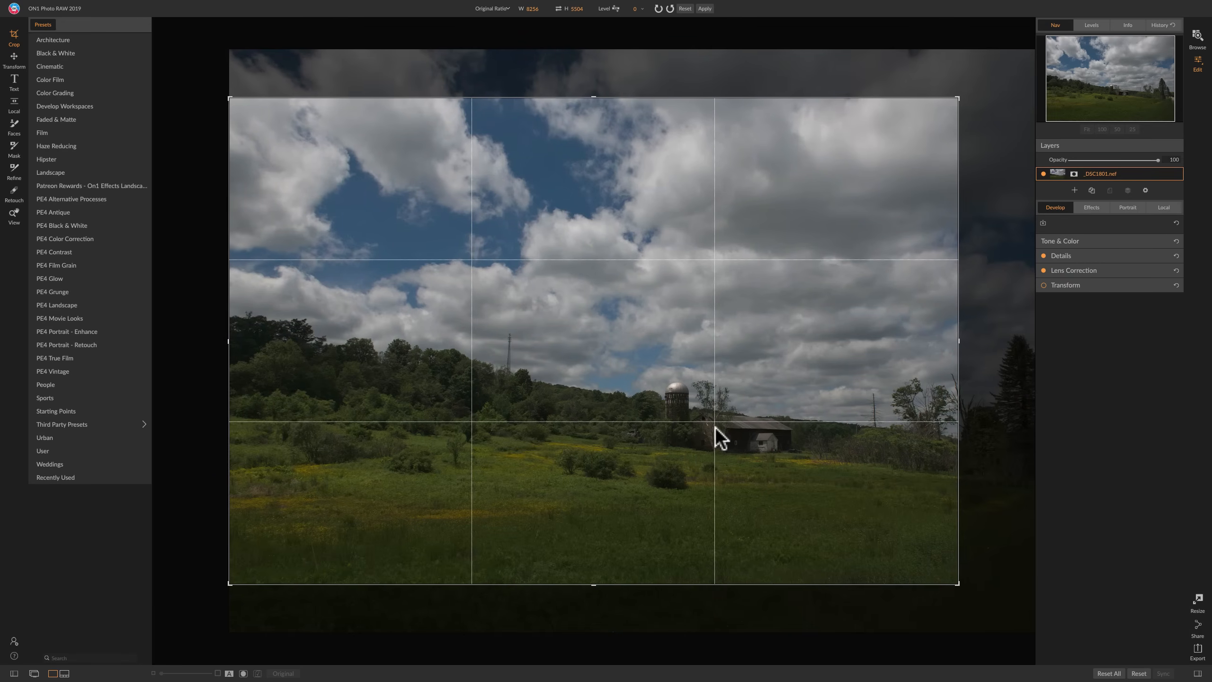
mouse_move(650, 442)
mouse_down()
mouse_move(661, 457)
mouse_move(662, 437)
mouse_up()
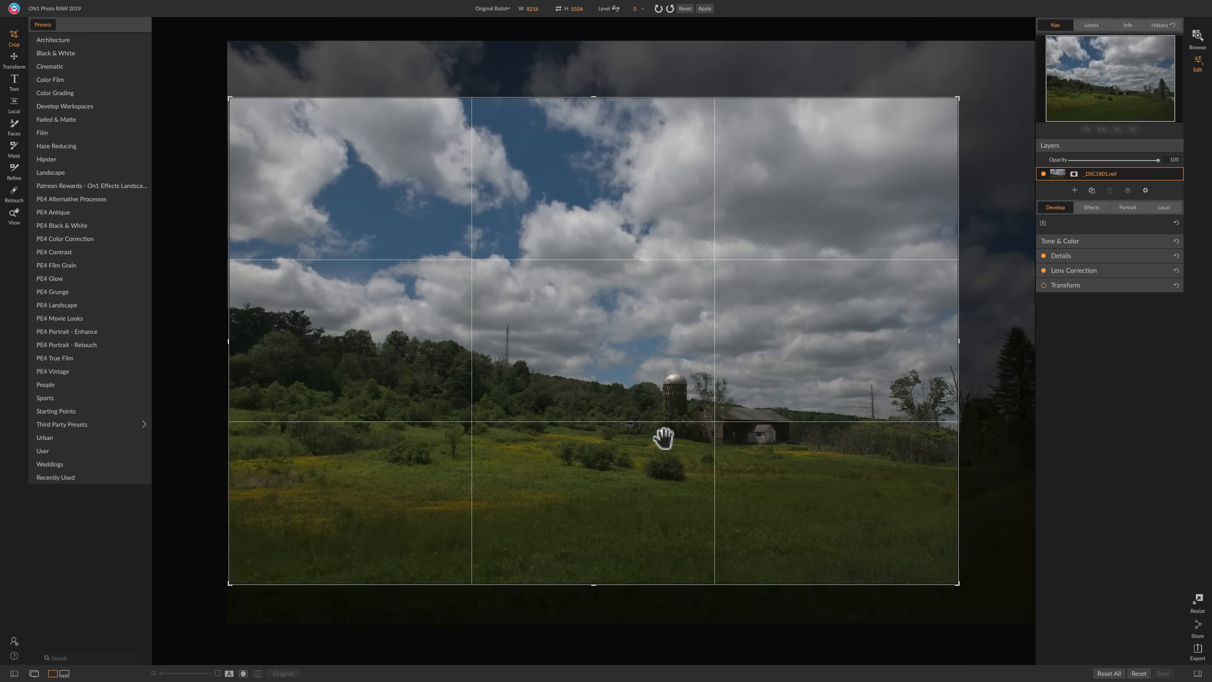
drag(663, 439, 663, 440)
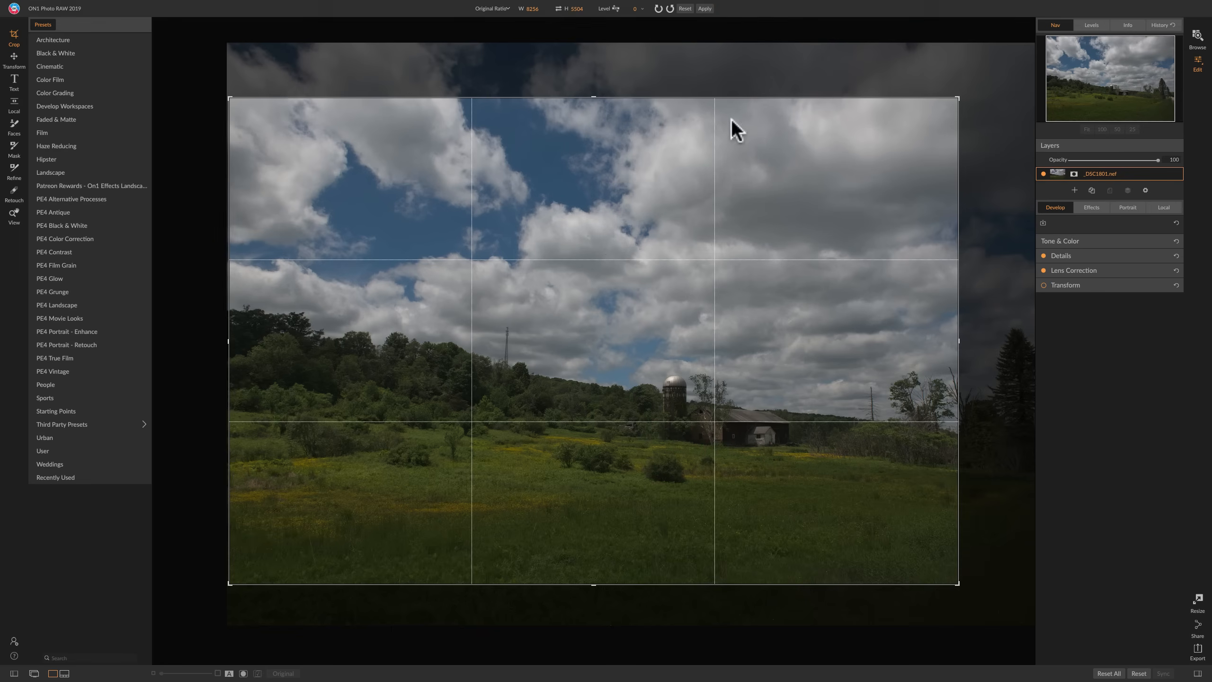
click(710, 10)
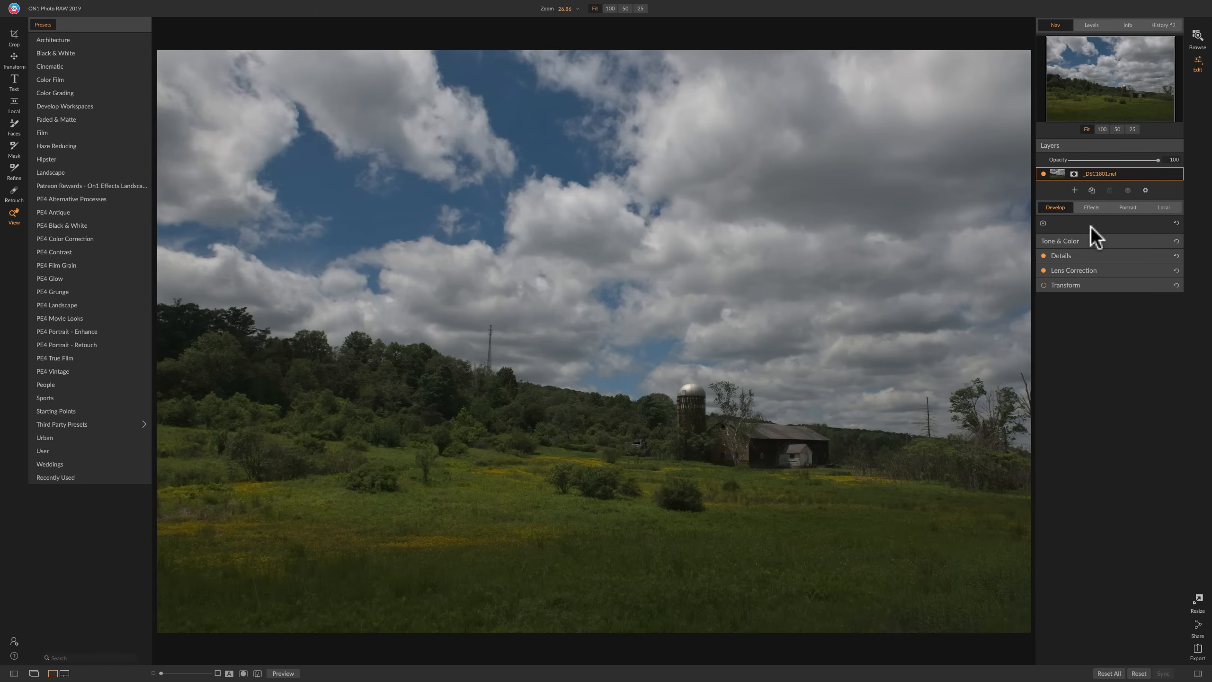
In the Tone & Color settings, use the ON1 Standard camera profile and set Saturation to -100.
click(1108, 241)
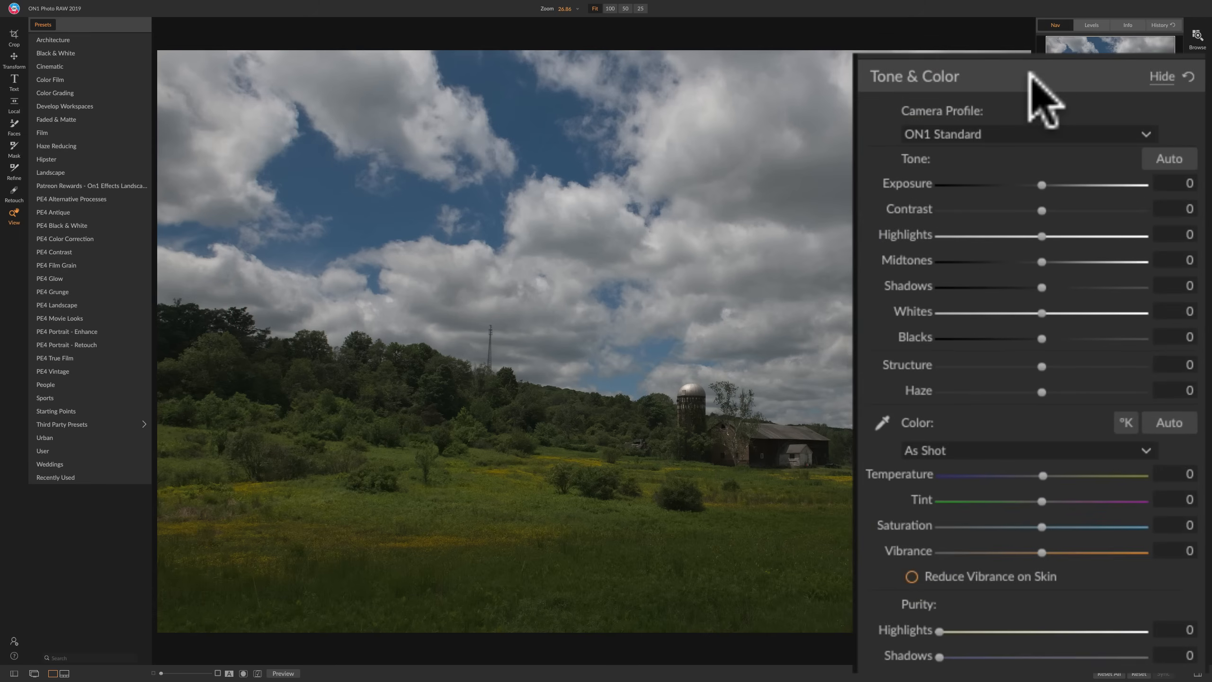
click(1031, 131)
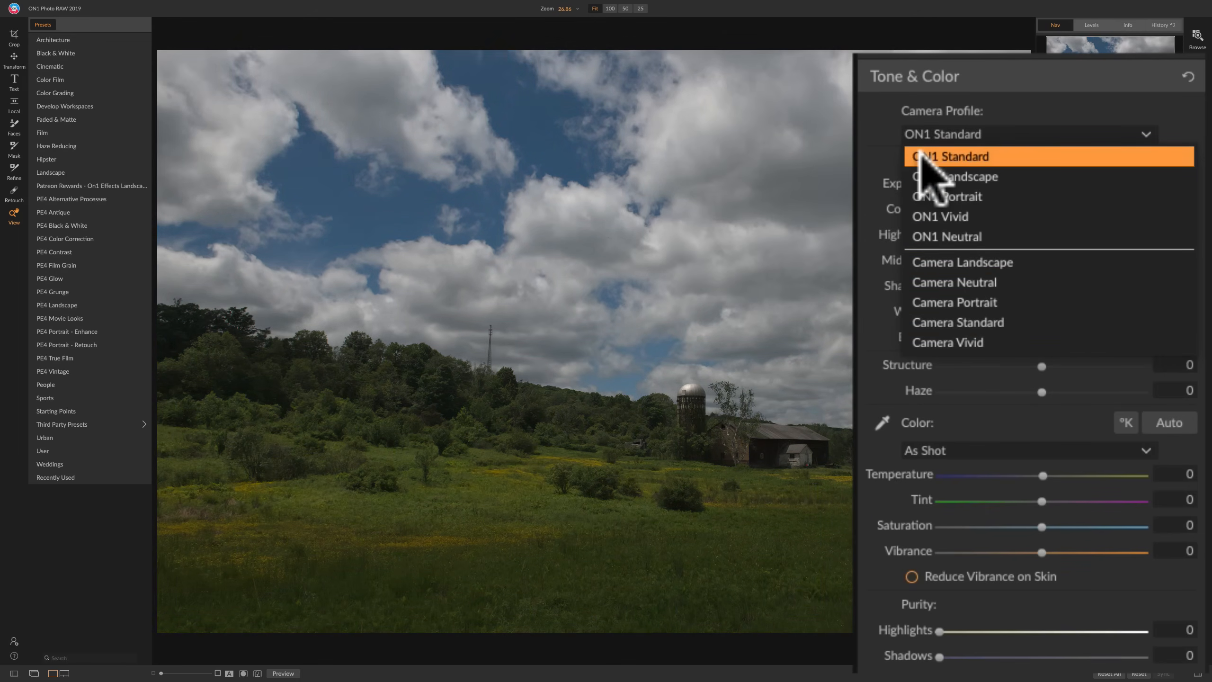
click(949, 156)
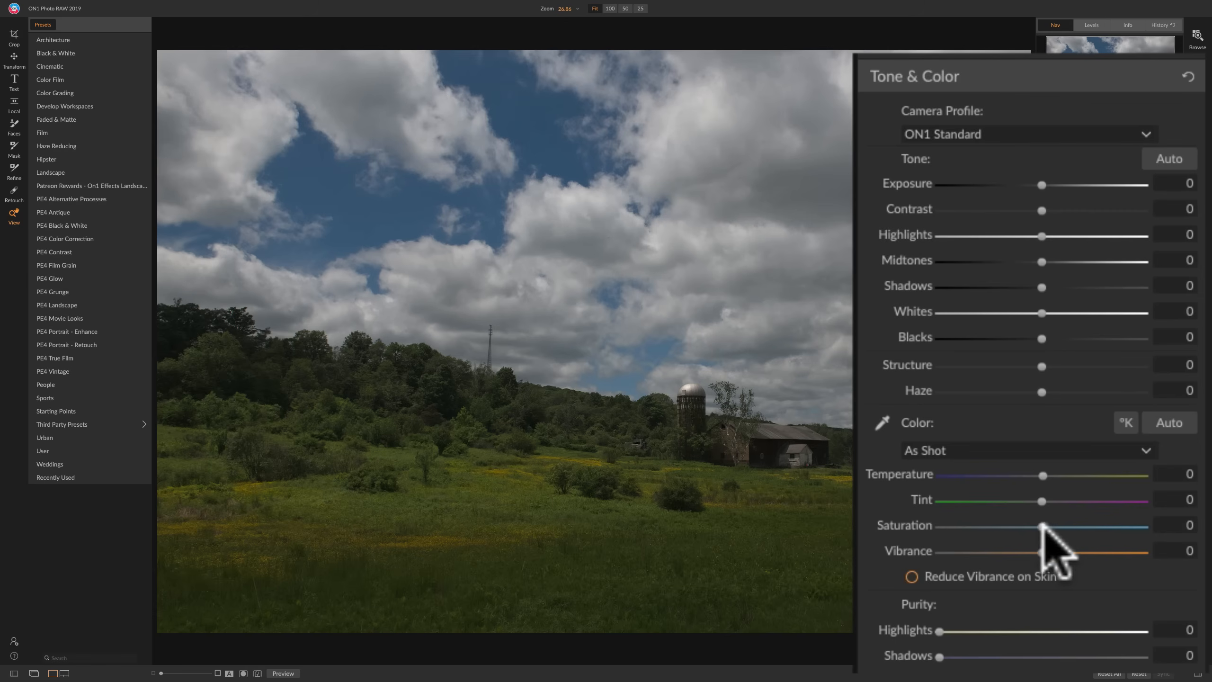
drag(1041, 525, 902, 526)
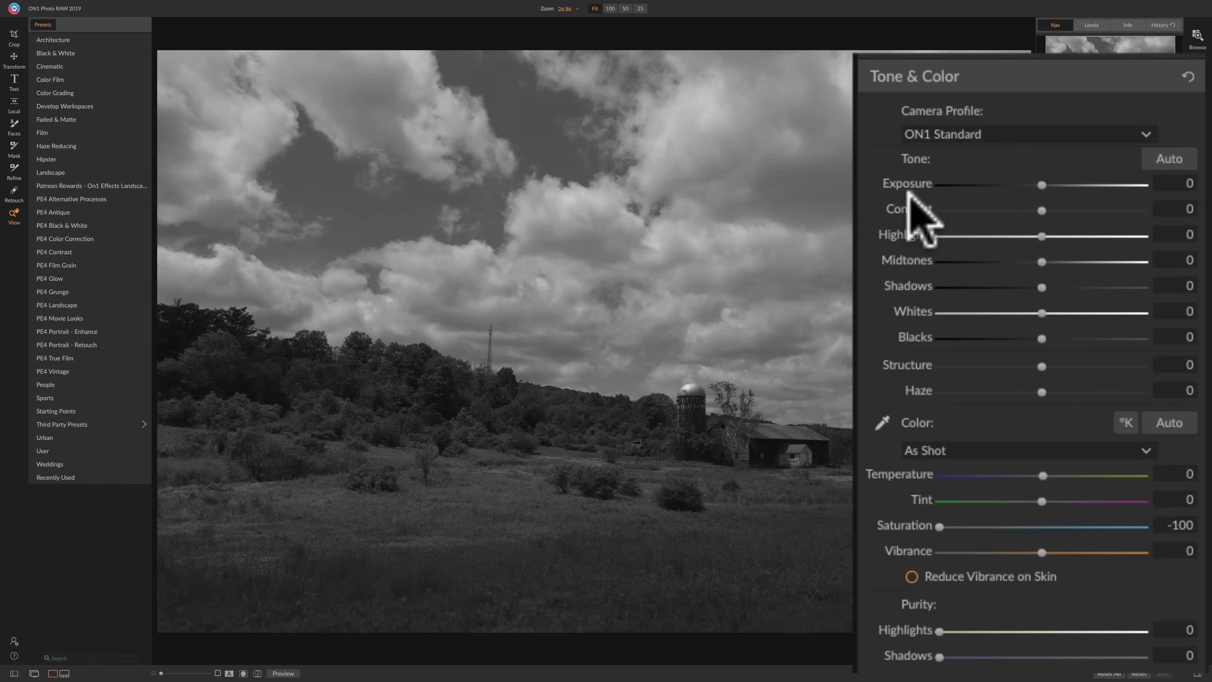
Set the photo's Shadows to 29, Highlights to -65 and Midtones to 10.
click(1042, 286)
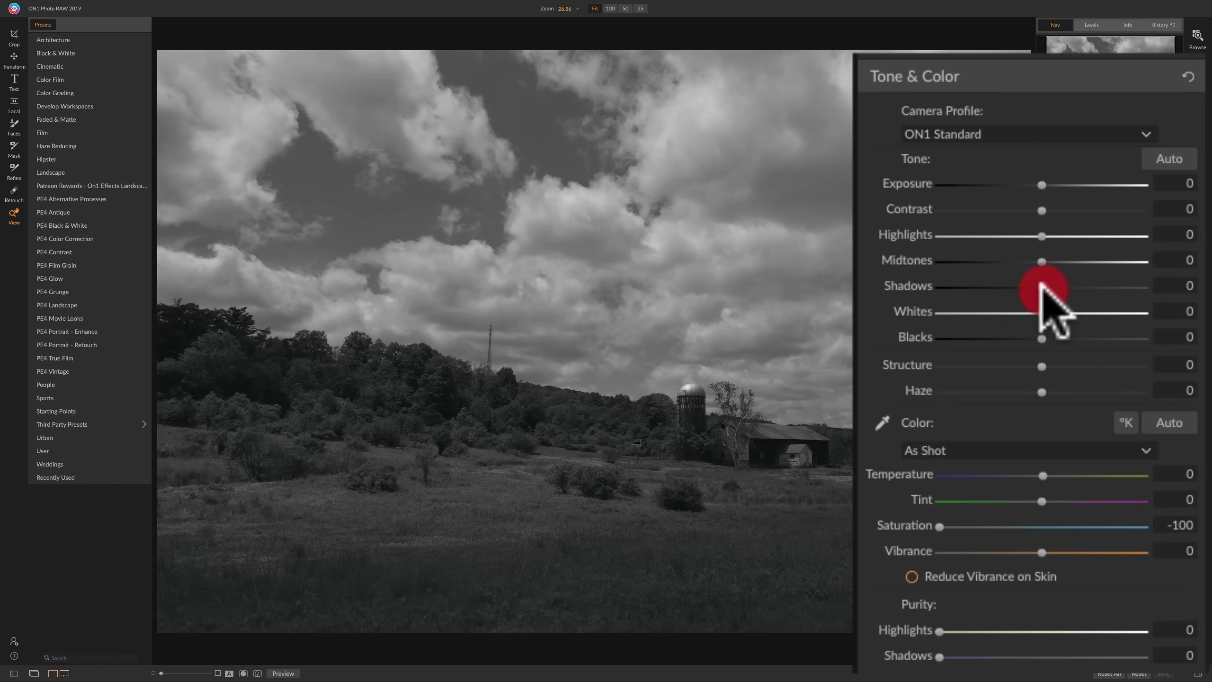
drag(1042, 287, 1068, 280)
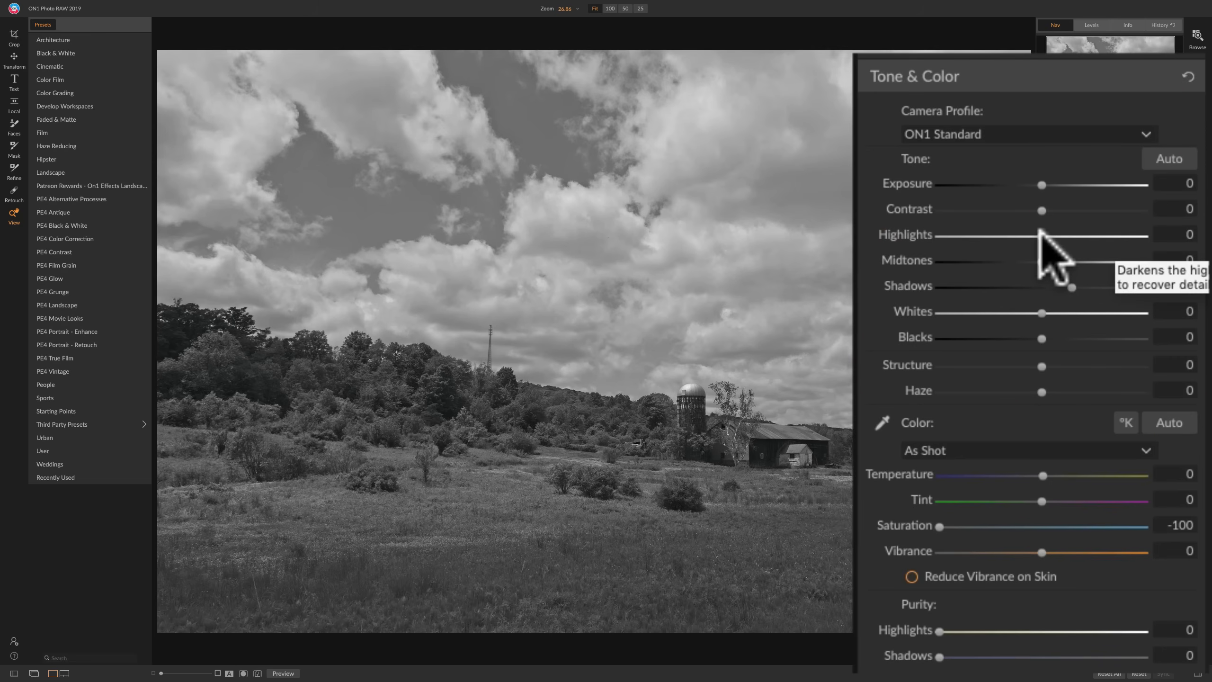
drag(1040, 231, 973, 233)
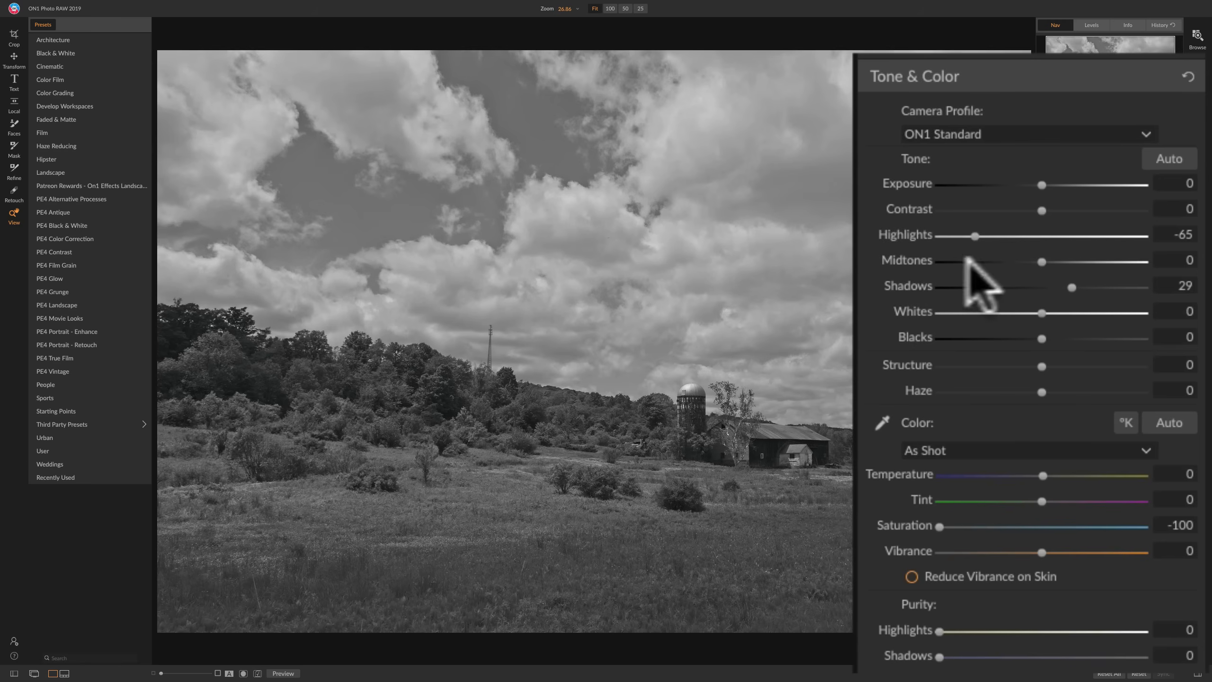
mouse_move(1039, 261)
mouse_down()
mouse_move(1056, 261)
mouse_move(1023, 262)
mouse_move(1049, 258)
mouse_up()
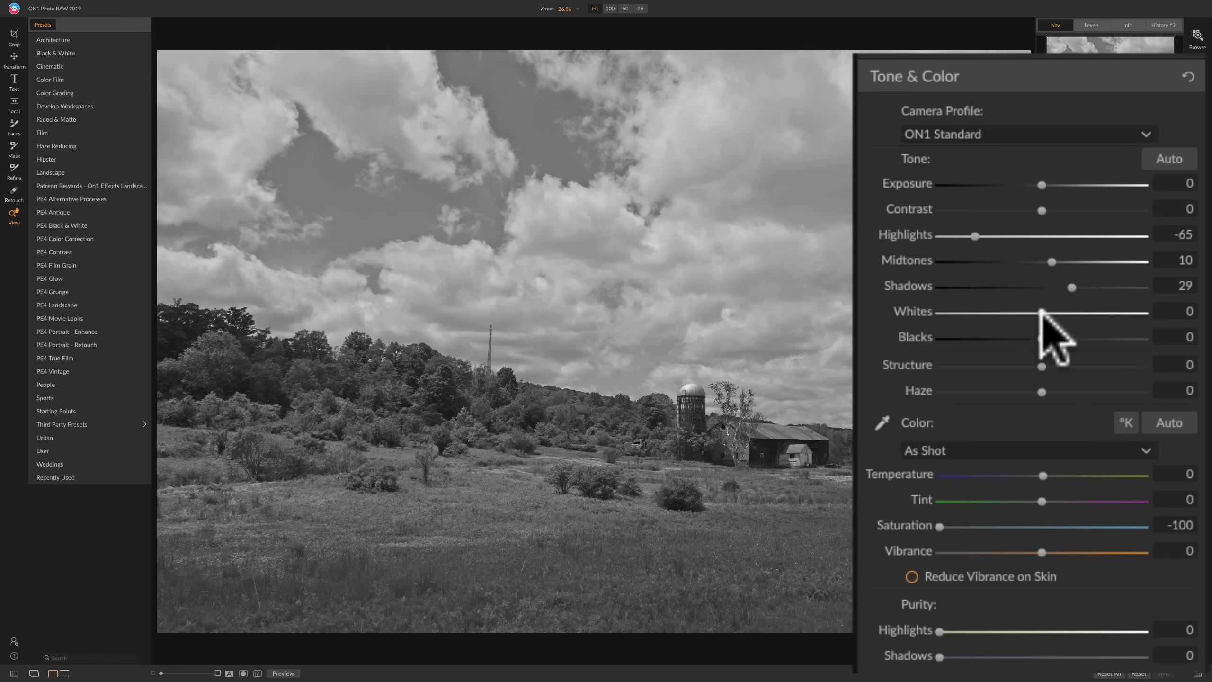
Using the clipping overlay as a guide, set Whites to 55 and Blacks to -10.
key(j)
drag(1041, 311, 1098, 314)
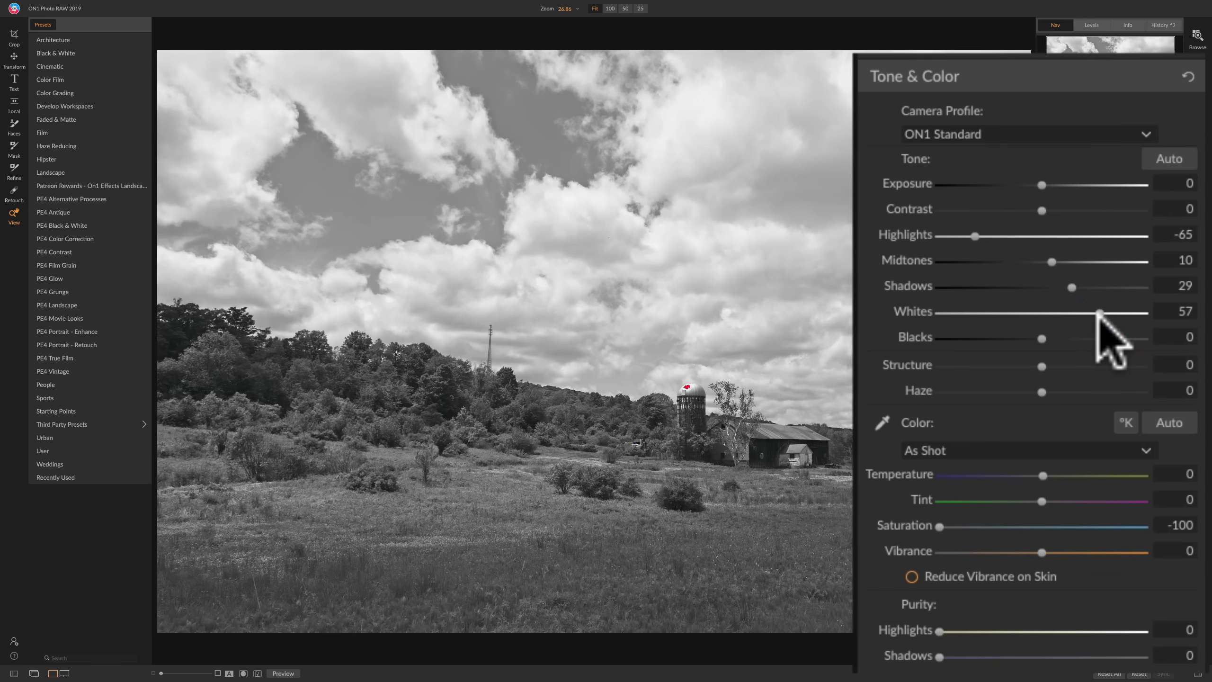
drag(1100, 313, 1102, 344)
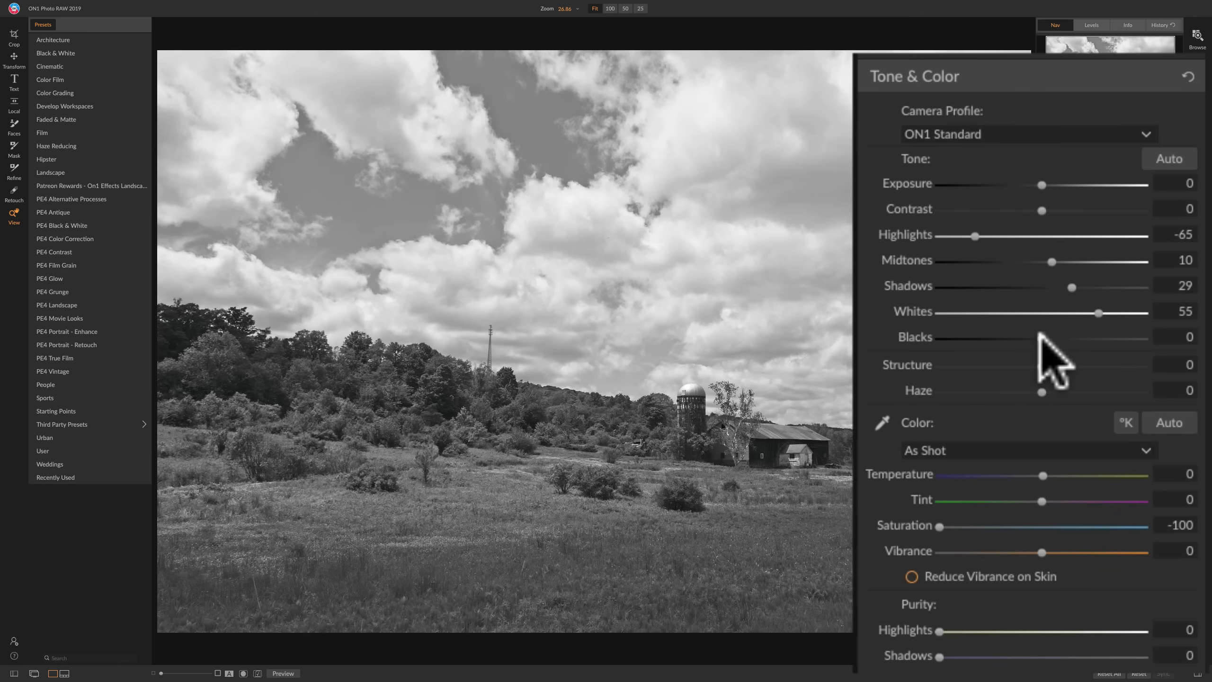
key(j)
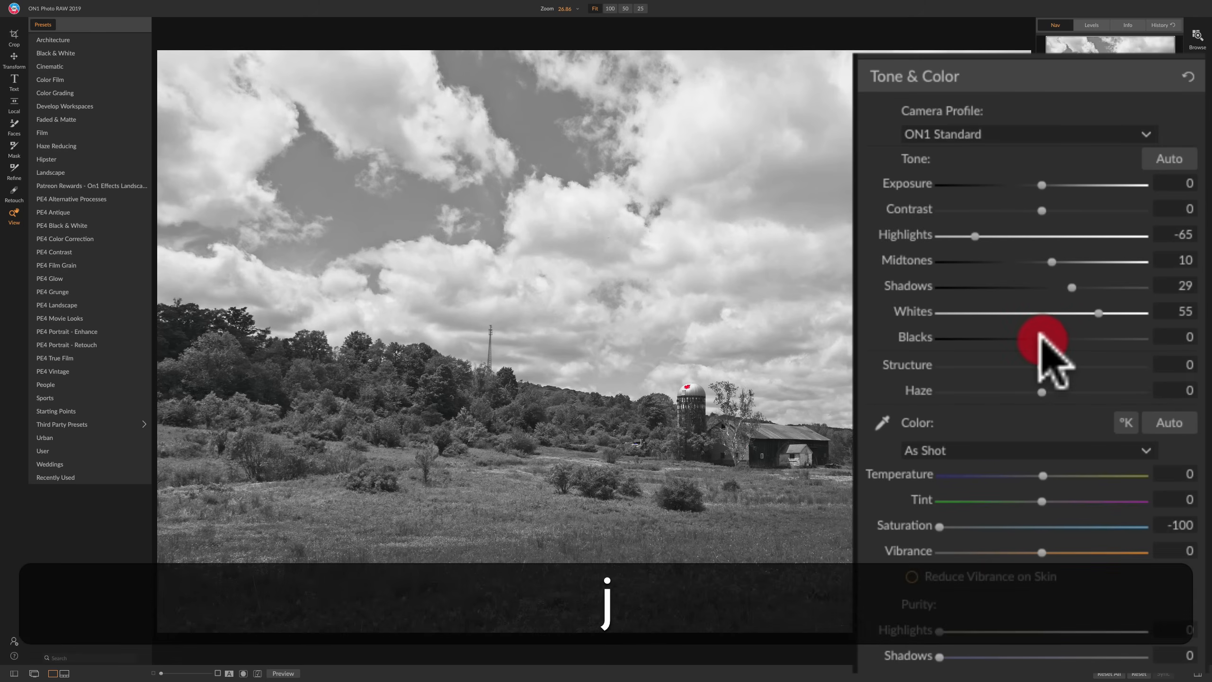
mouse_move(1041, 334)
mouse_down()
mouse_move(1002, 336)
mouse_move(1028, 337)
mouse_up()
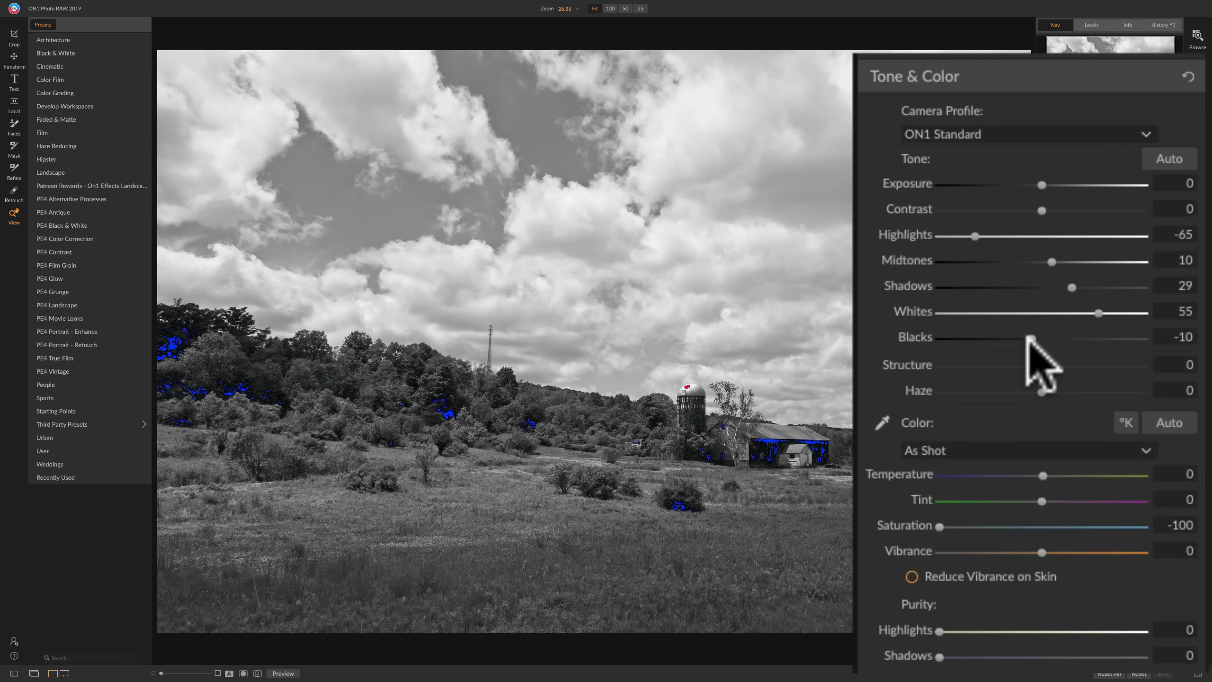
drag(1027, 337, 1028, 337)
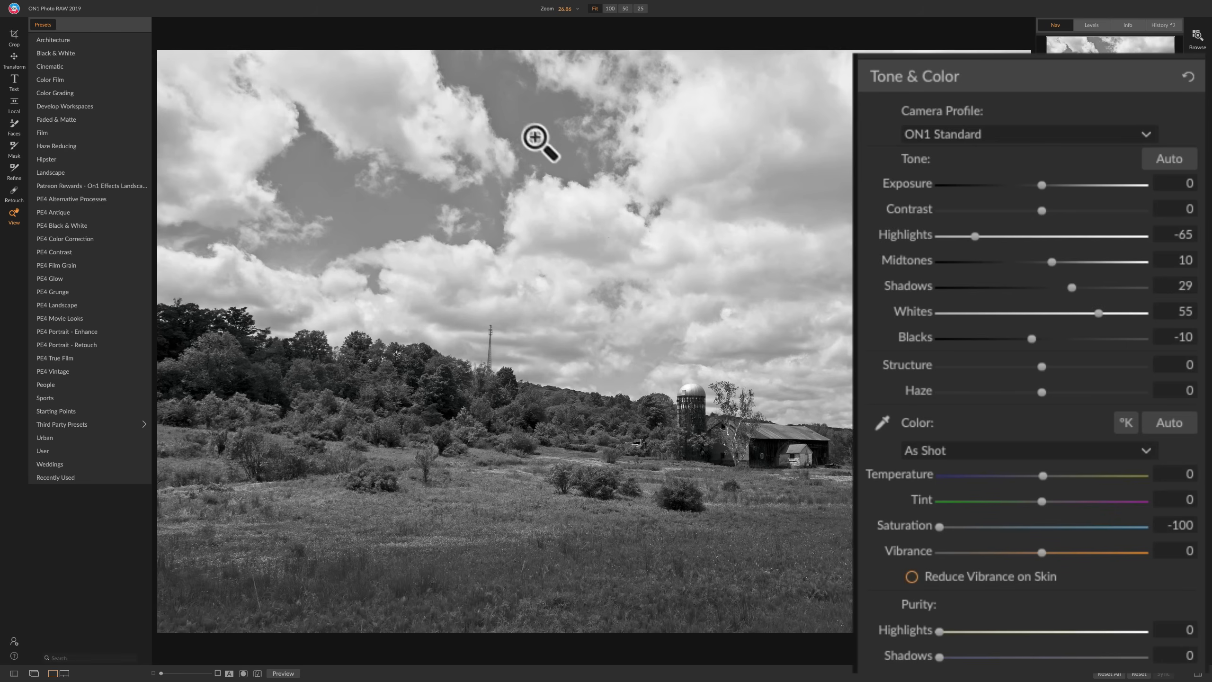
Adjust the white balance to Temperature 60 and Tint -28.
click(1042, 473)
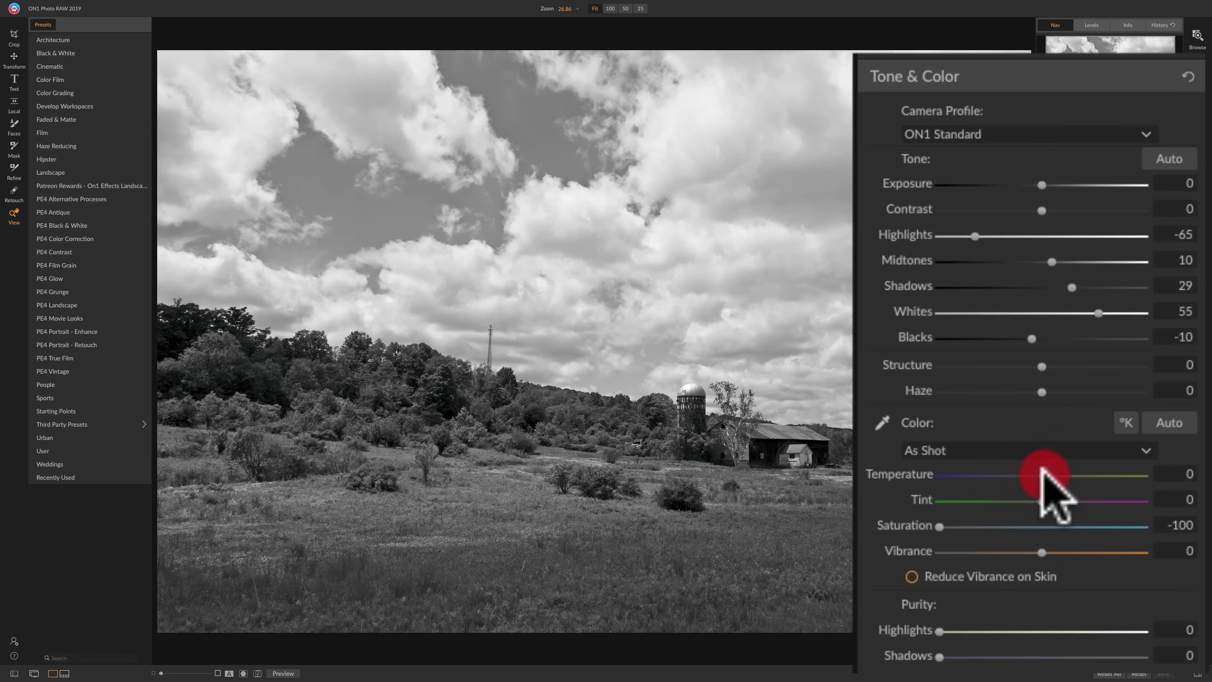
drag(1042, 473, 1001, 498)
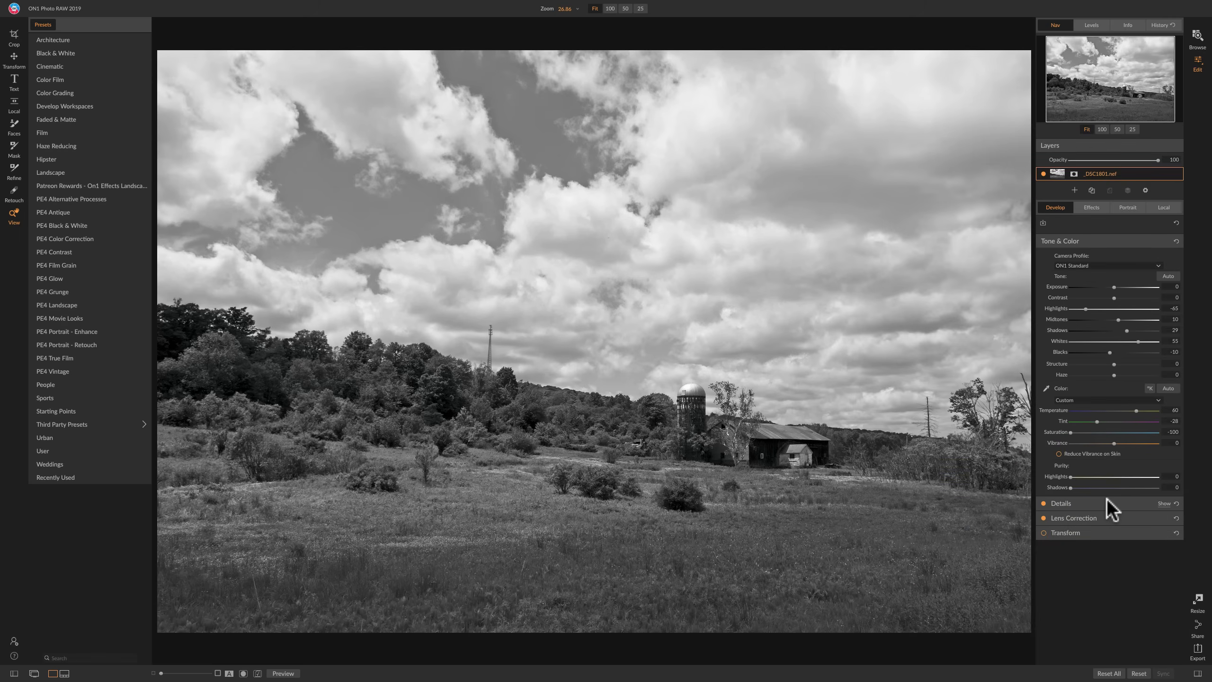
Turn off the Details adjustments and check the lens profile chosen in Lens Correction.
click(1107, 502)
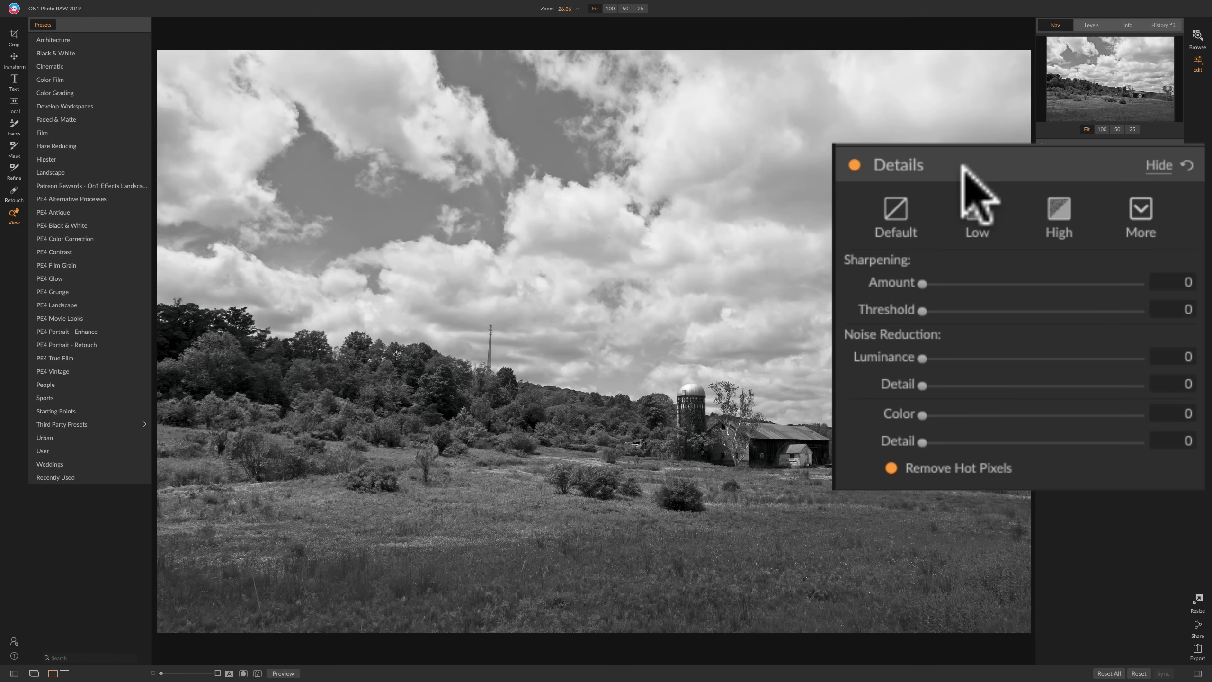
click(854, 165)
click(955, 168)
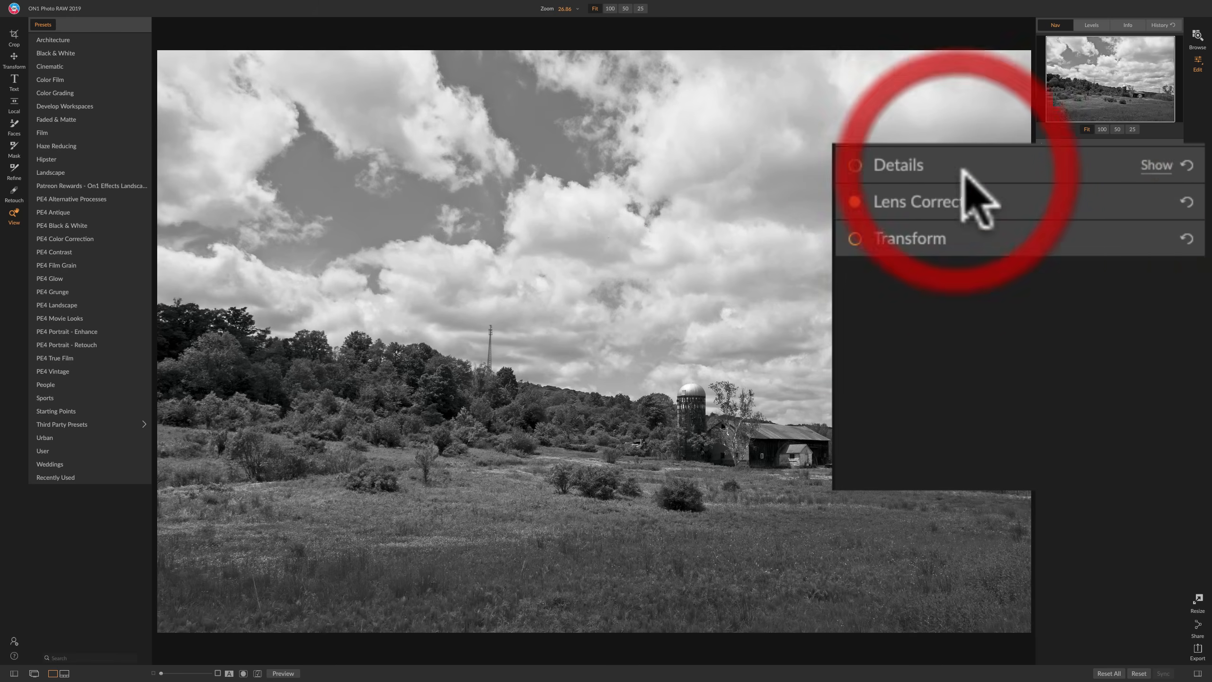
click(959, 202)
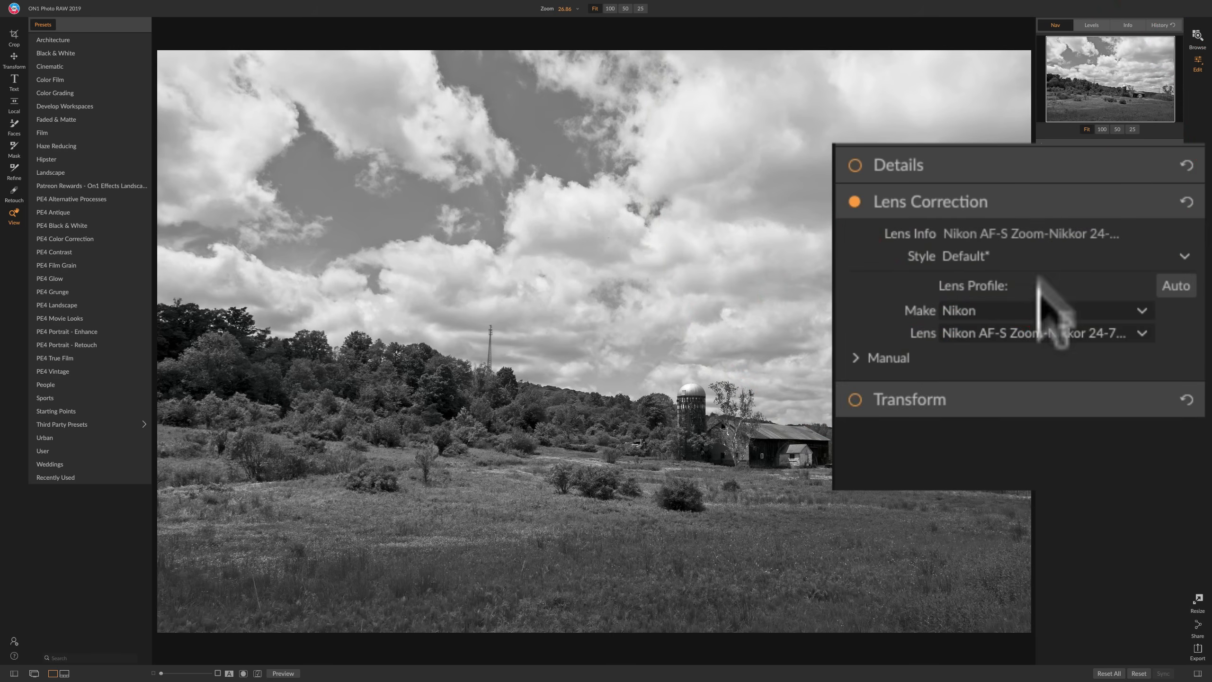
click(1024, 201)
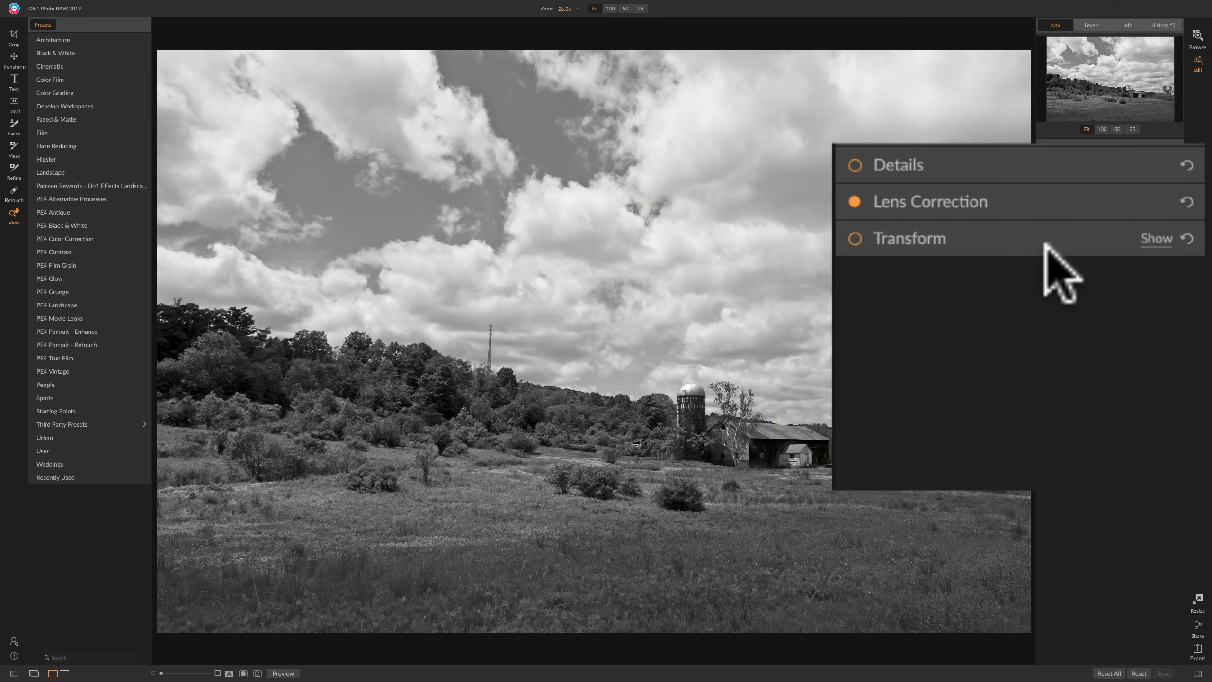
Reset the photo's Saturation to its default in the Tone & Color settings.
click(1050, 110)
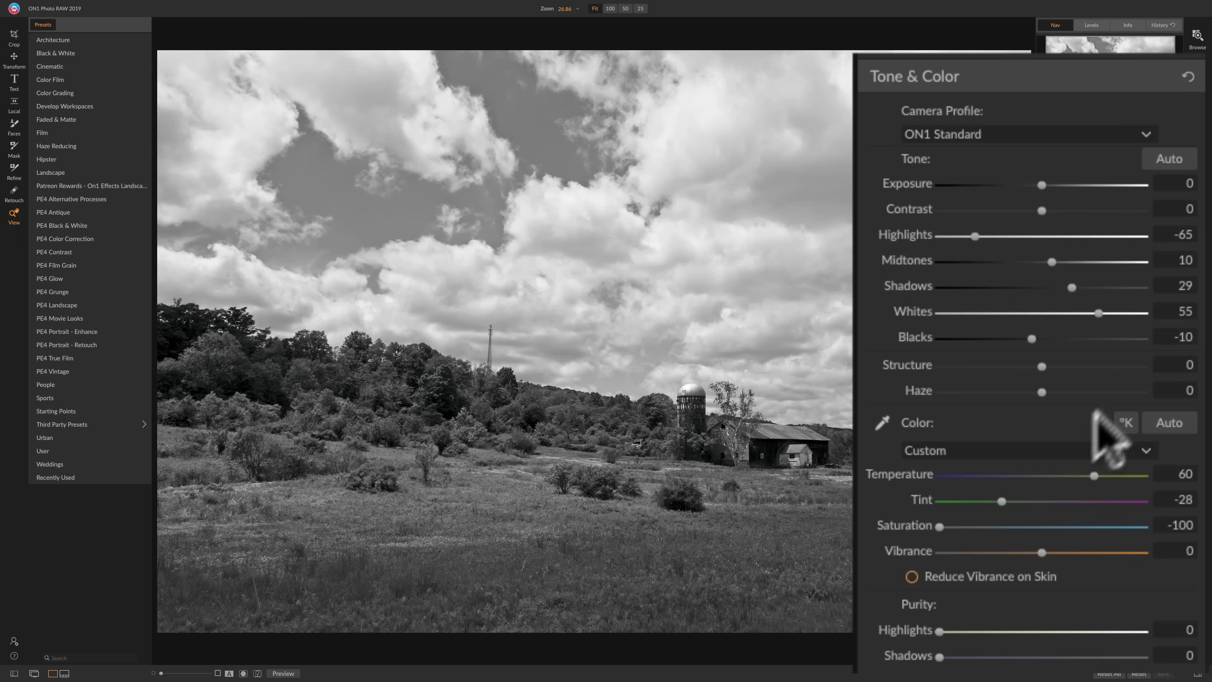
double_click(911, 525)
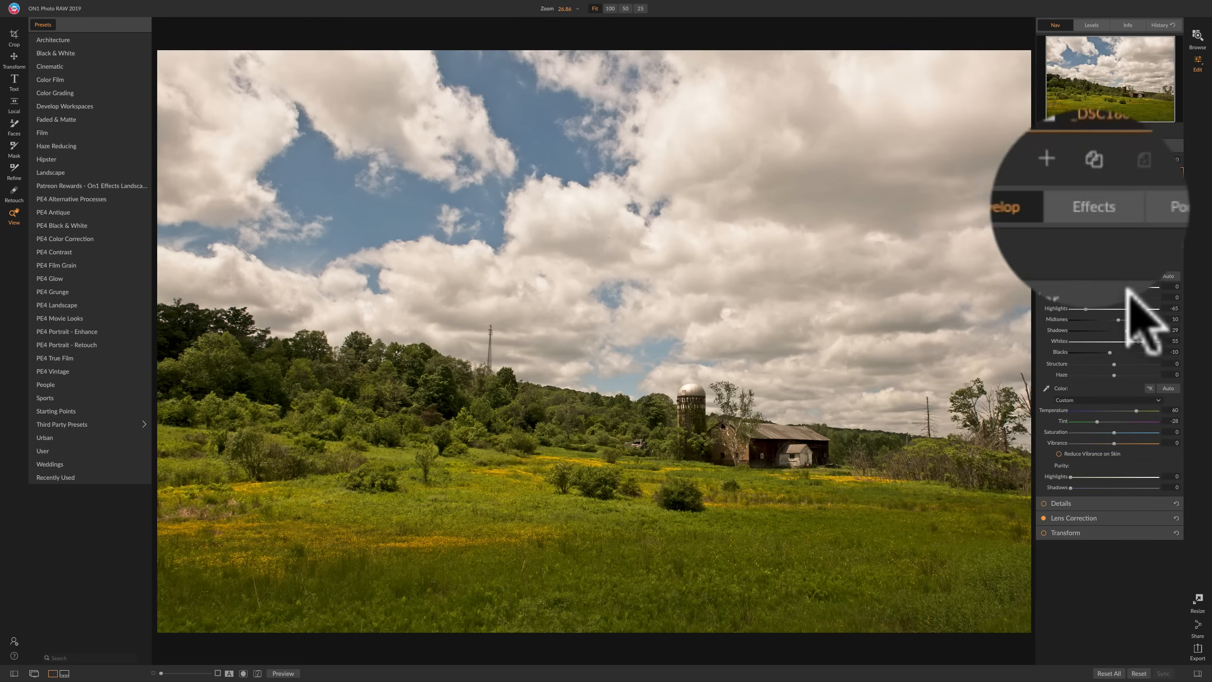
Try two third-party black-and-white effects presets, the second being B&W - Boredom, and reset the effects.
click(1093, 164)
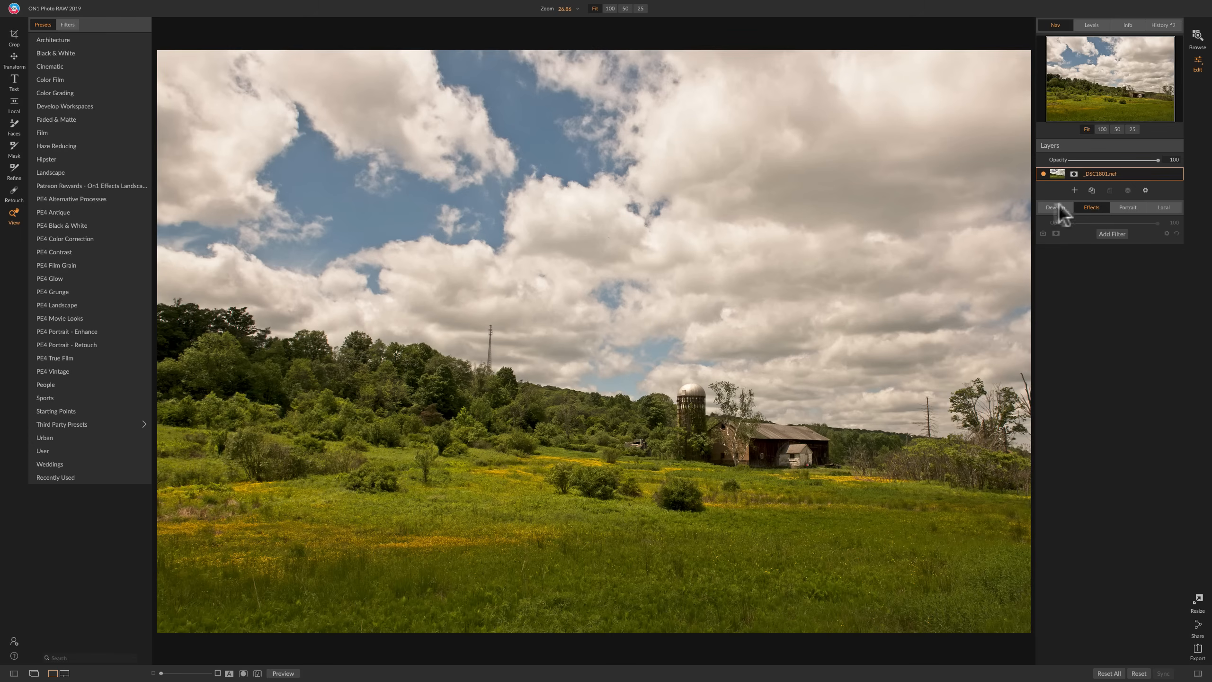
click(60, 424)
click(63, 68)
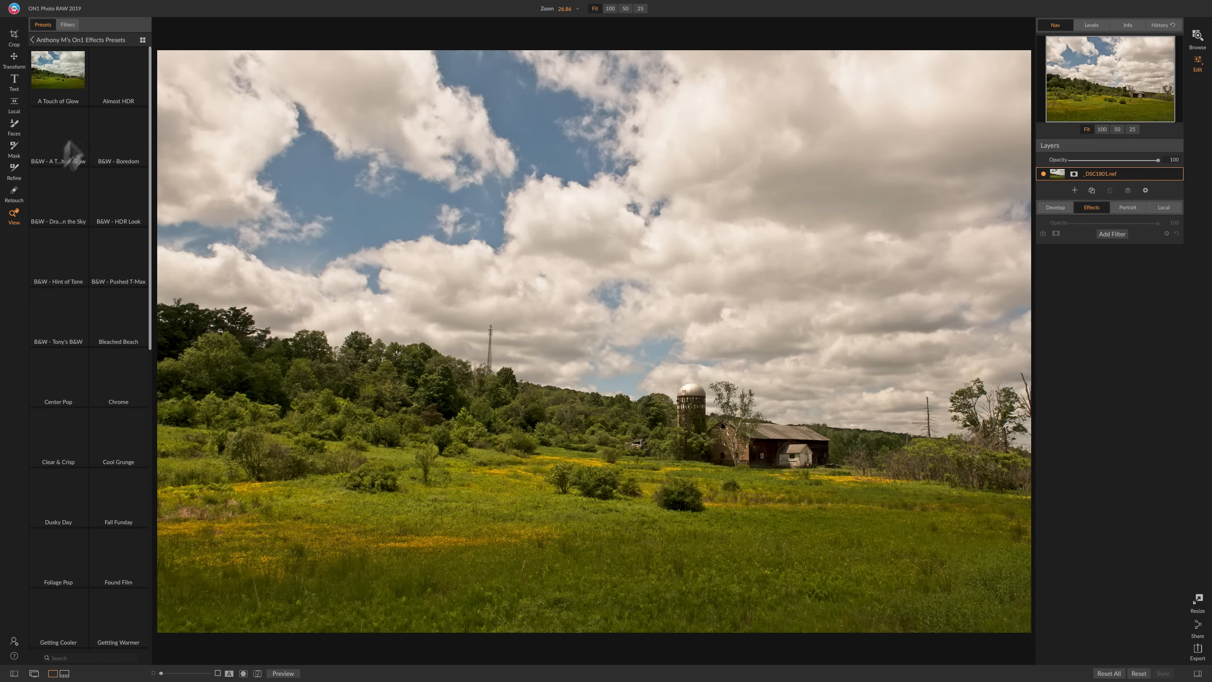
click(59, 201)
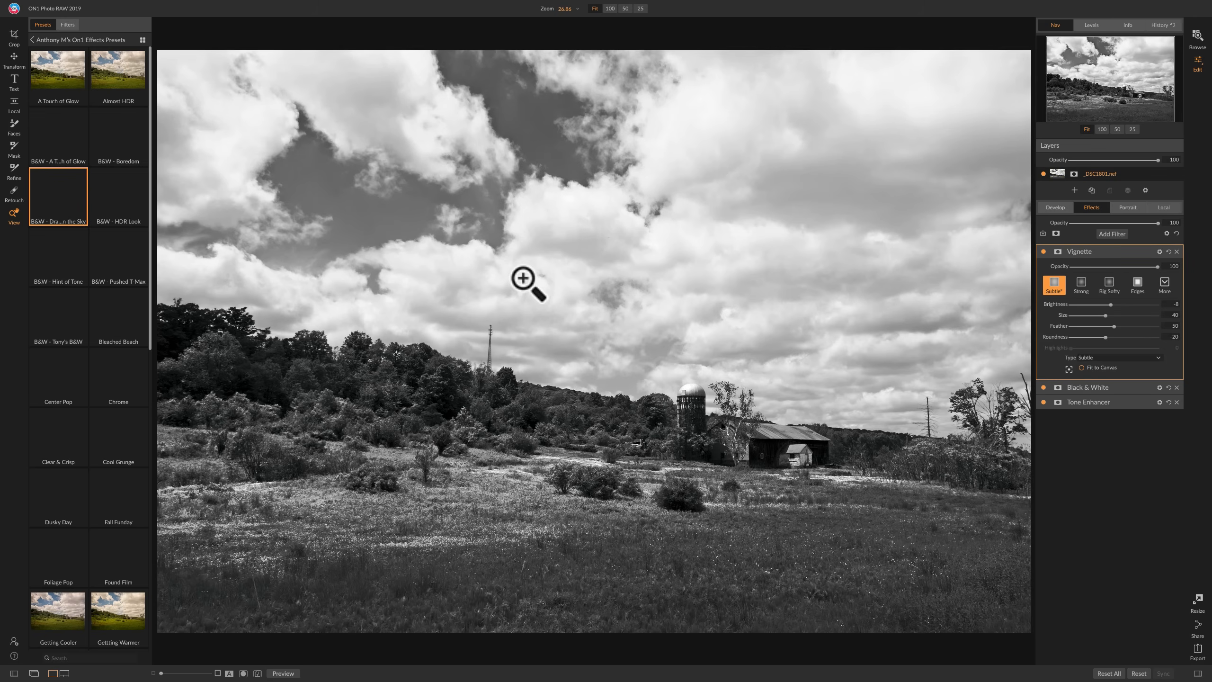
click(119, 137)
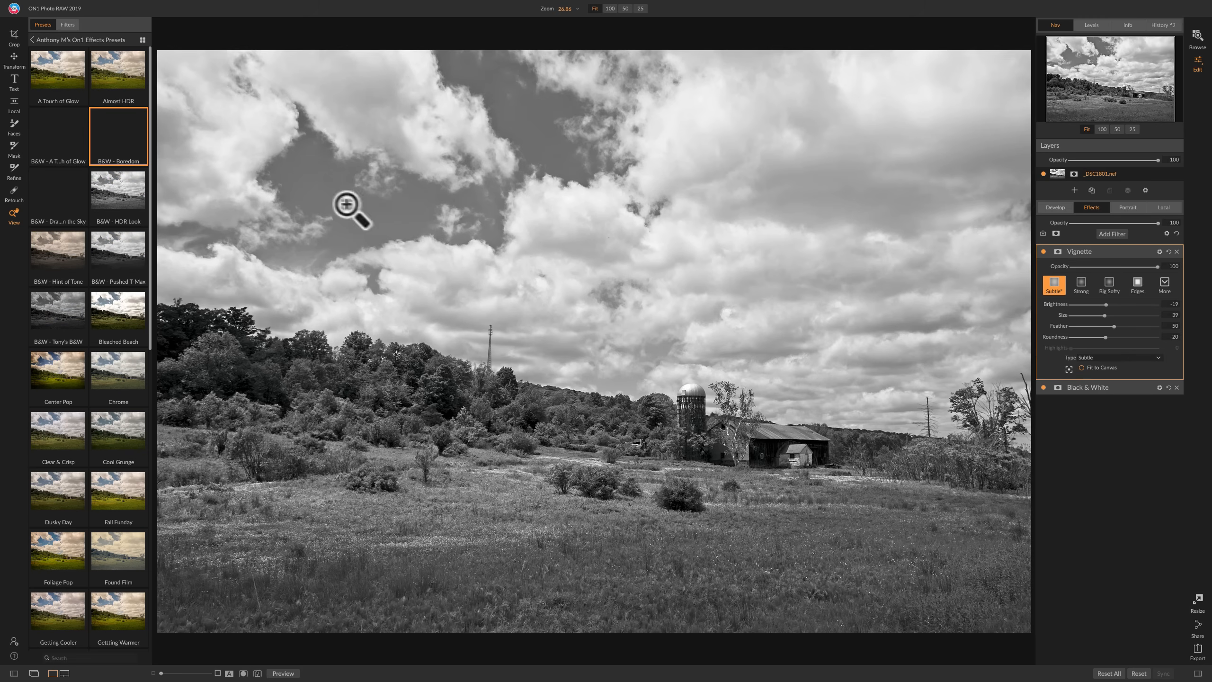
click(1138, 674)
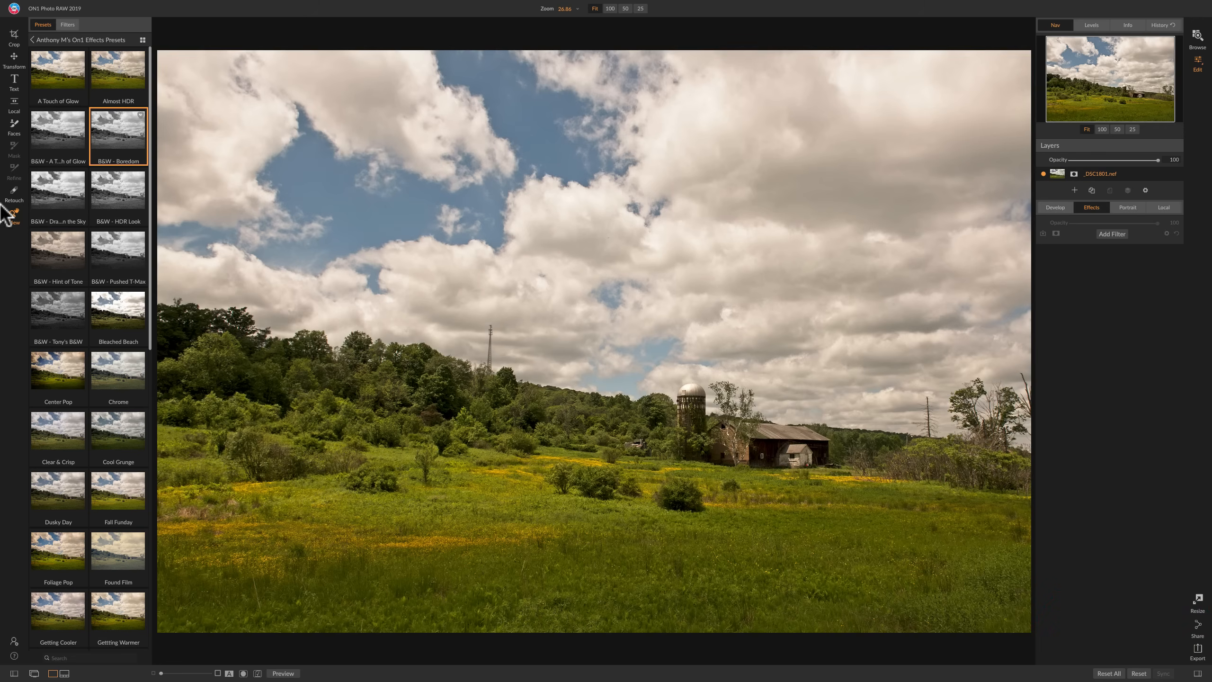
click(34, 39)
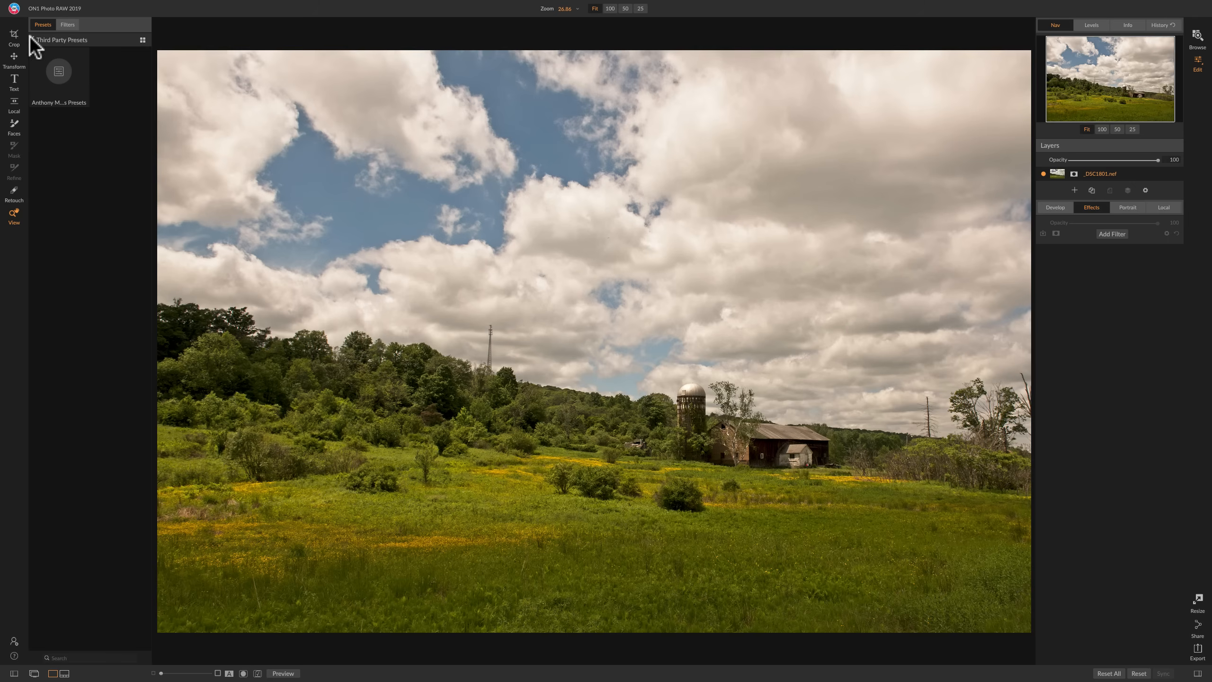
Leave the third-party preset category and add a Black & White filter to the photo.
click(31, 38)
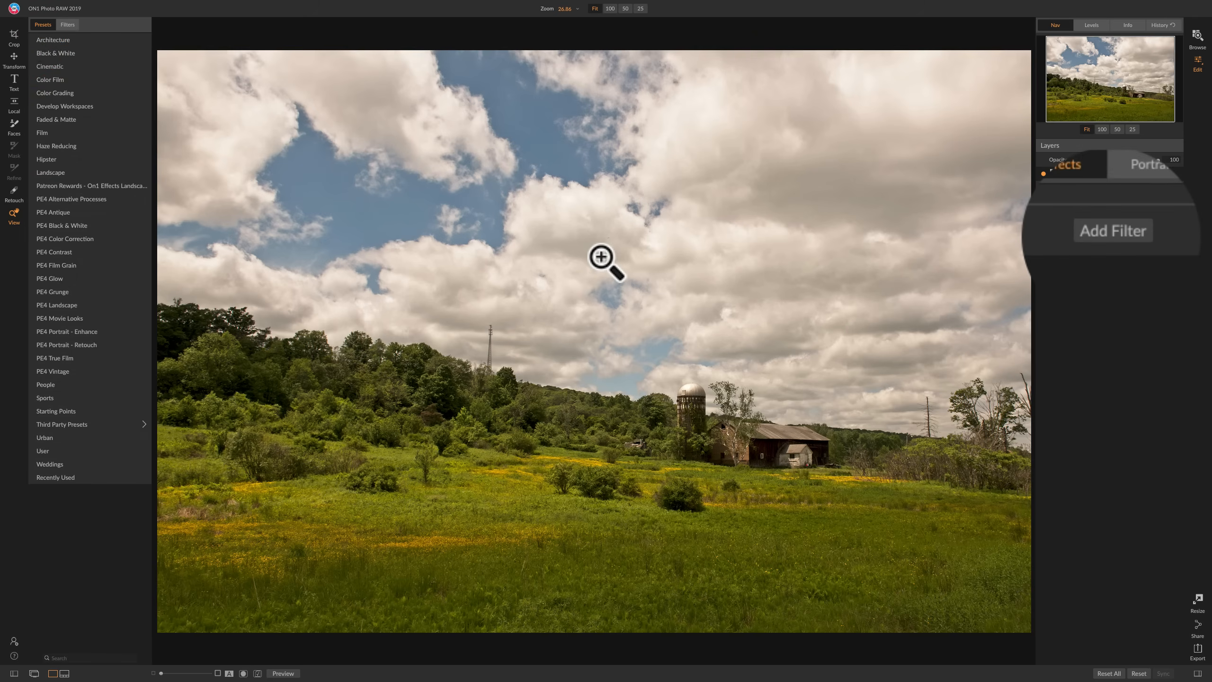
click(1116, 232)
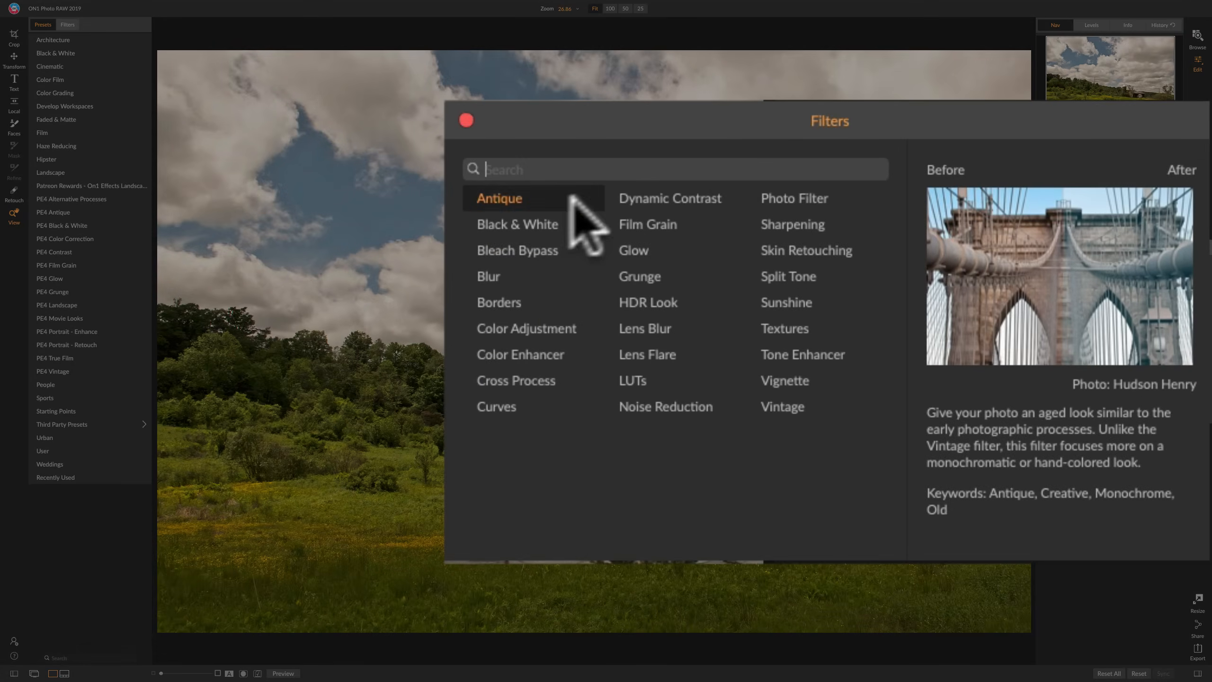
click(529, 224)
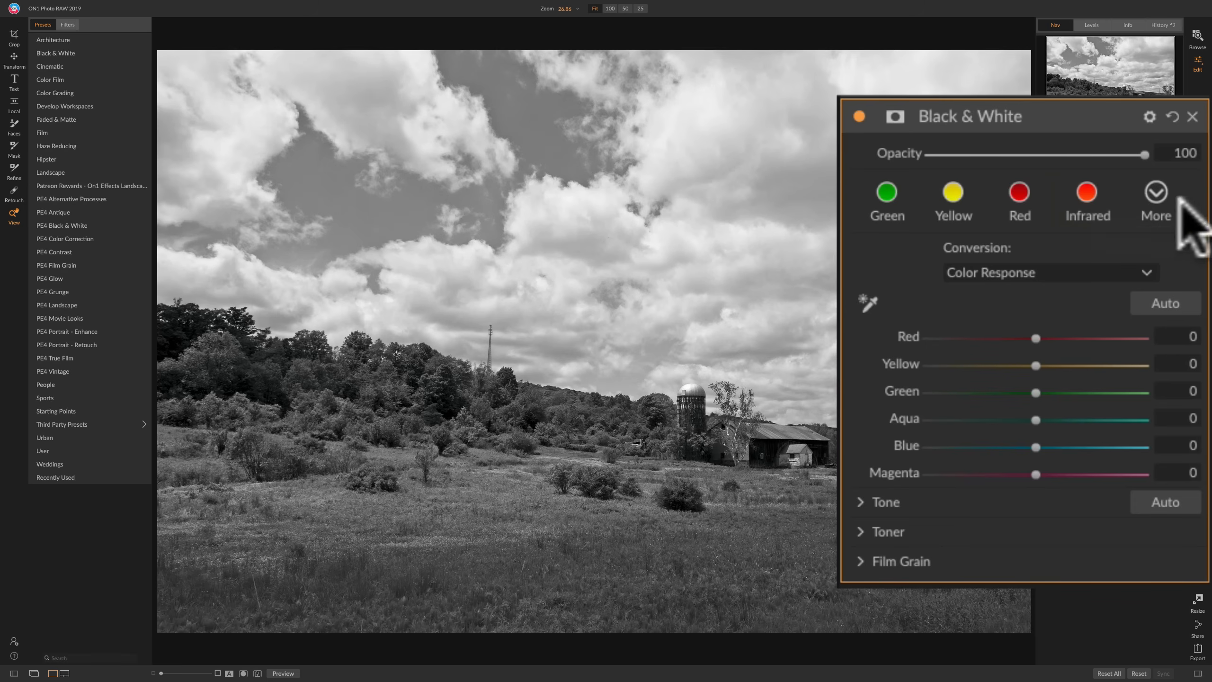
Try the Black & White filter's built-in presets and reset the filter to its defaults.
click(1157, 193)
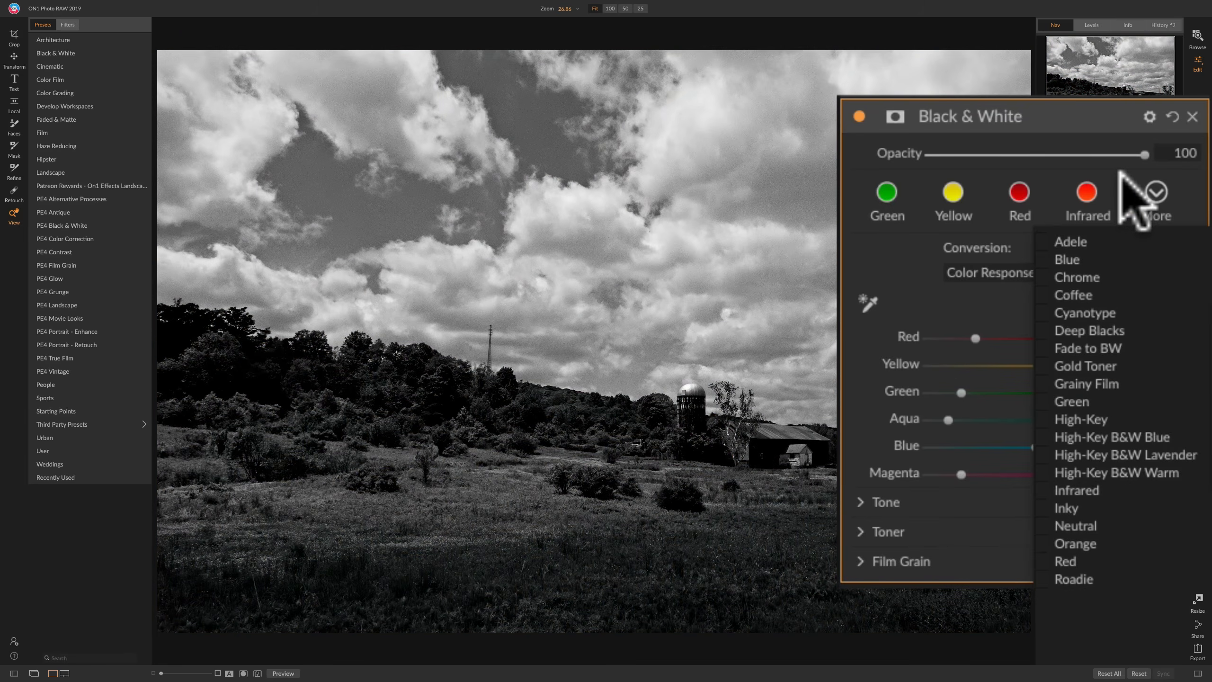
click(1126, 180)
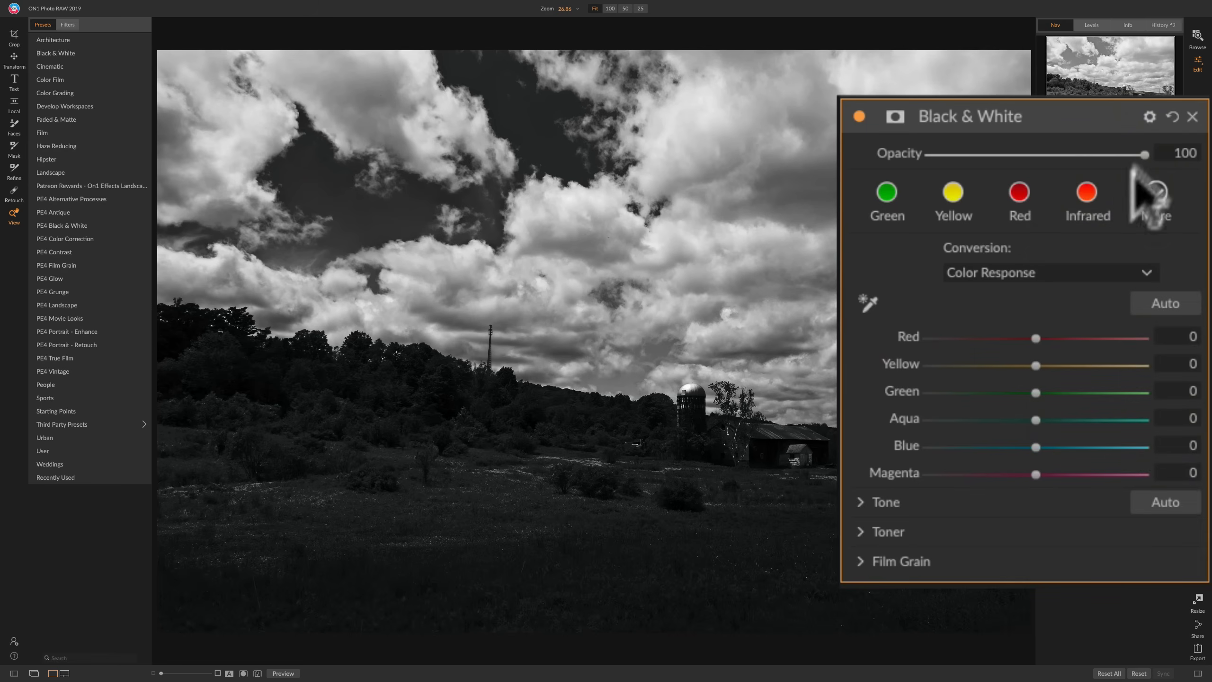
click(1173, 117)
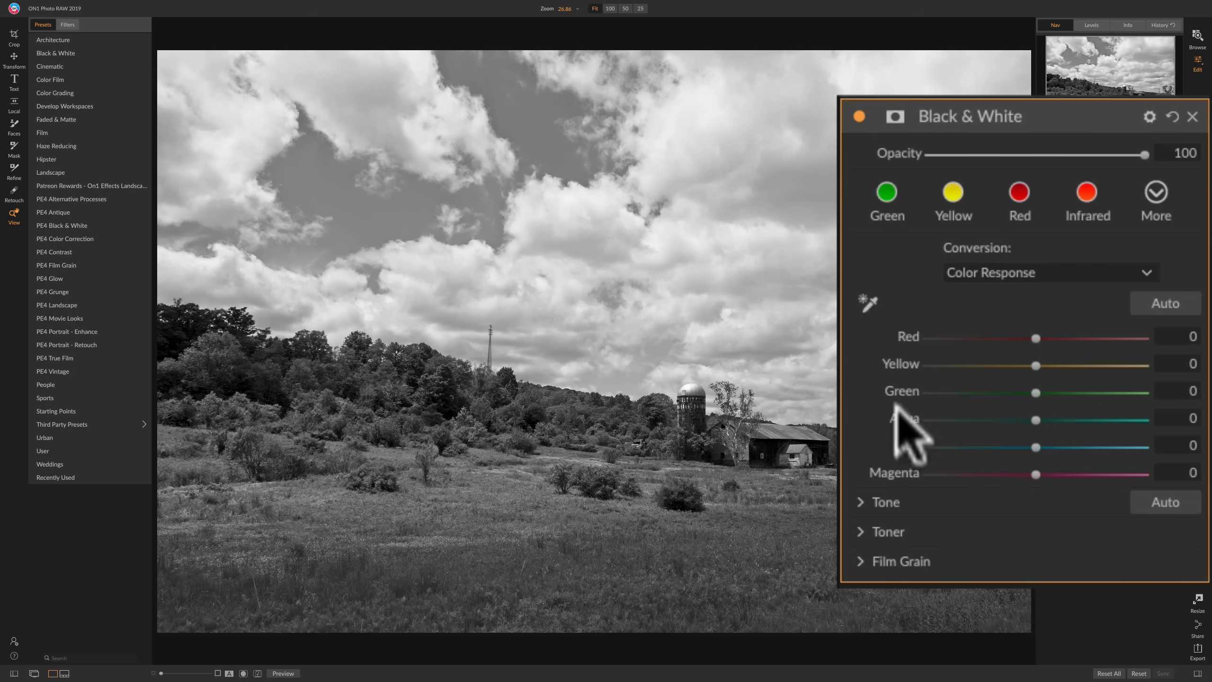
Try the Black & White filter's Blue response at -100 and at 40, and reset it to 0.
drag(1035, 447, 850, 454)
double_click(961, 456)
click(921, 454)
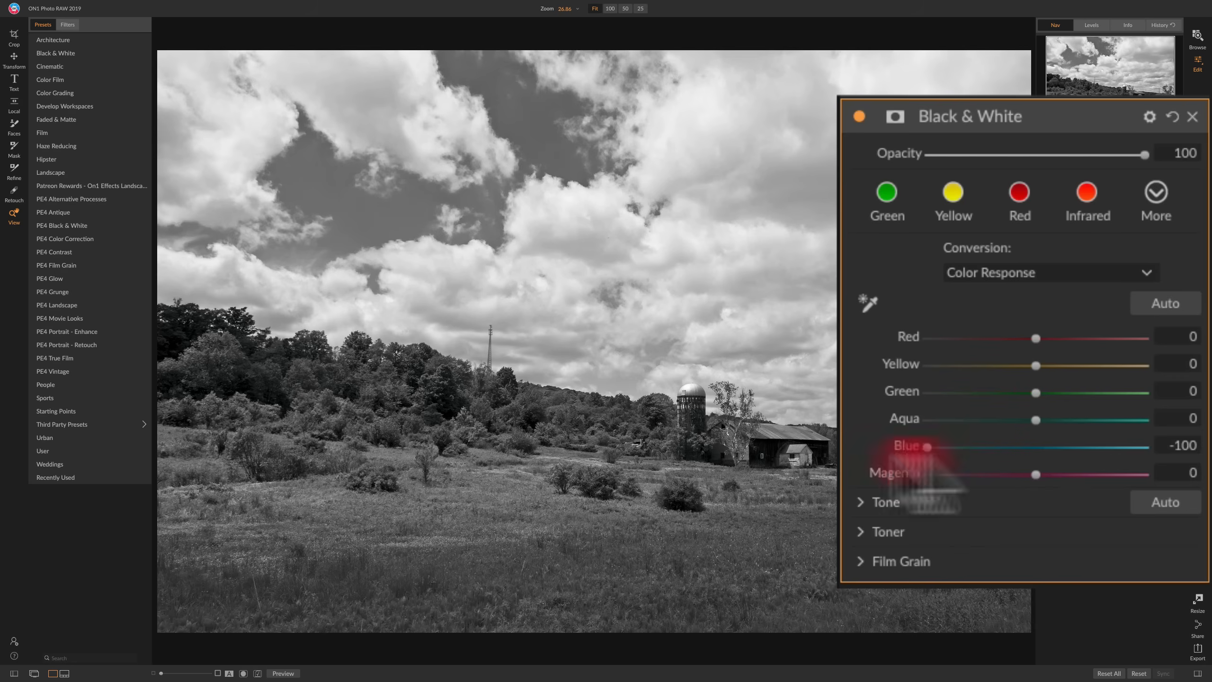
double_click(947, 458)
mouse_move(946, 459)
mouse_down()
mouse_move(1184, 463)
mouse_move(936, 466)
mouse_move(1136, 462)
mouse_move(961, 466)
mouse_move(1179, 497)
mouse_move(914, 480)
mouse_move(1184, 463)
mouse_move(955, 474)
mouse_move(1109, 476)
mouse_up()
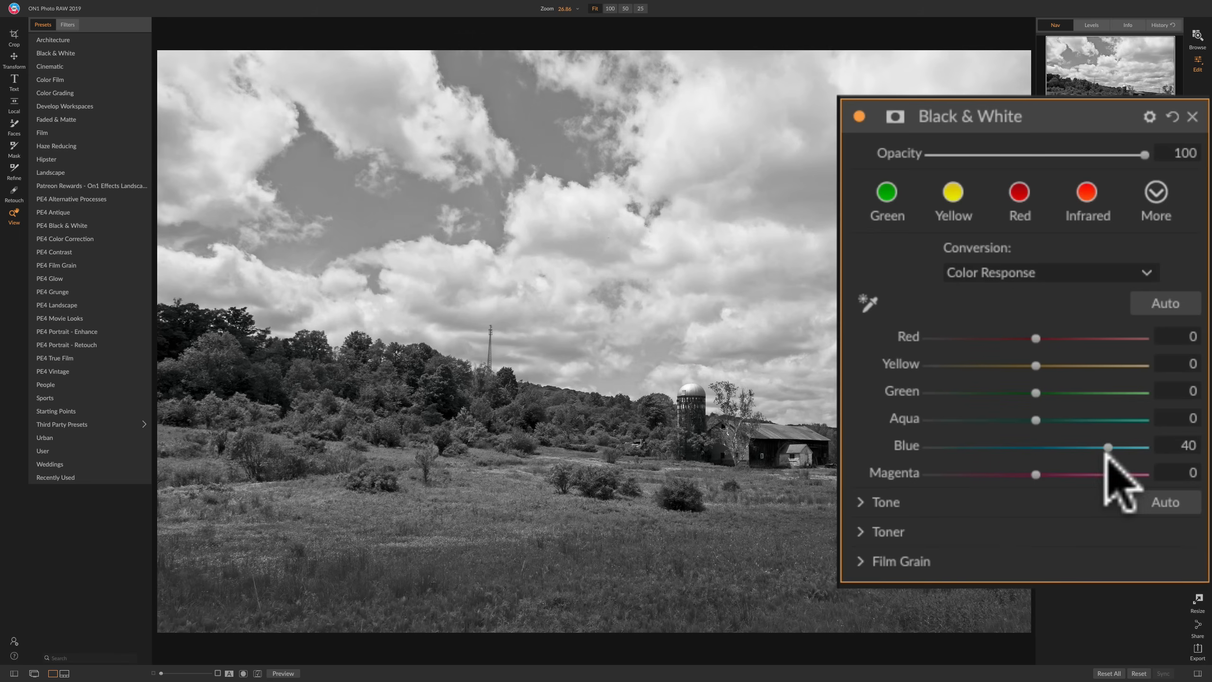
double_click(905, 444)
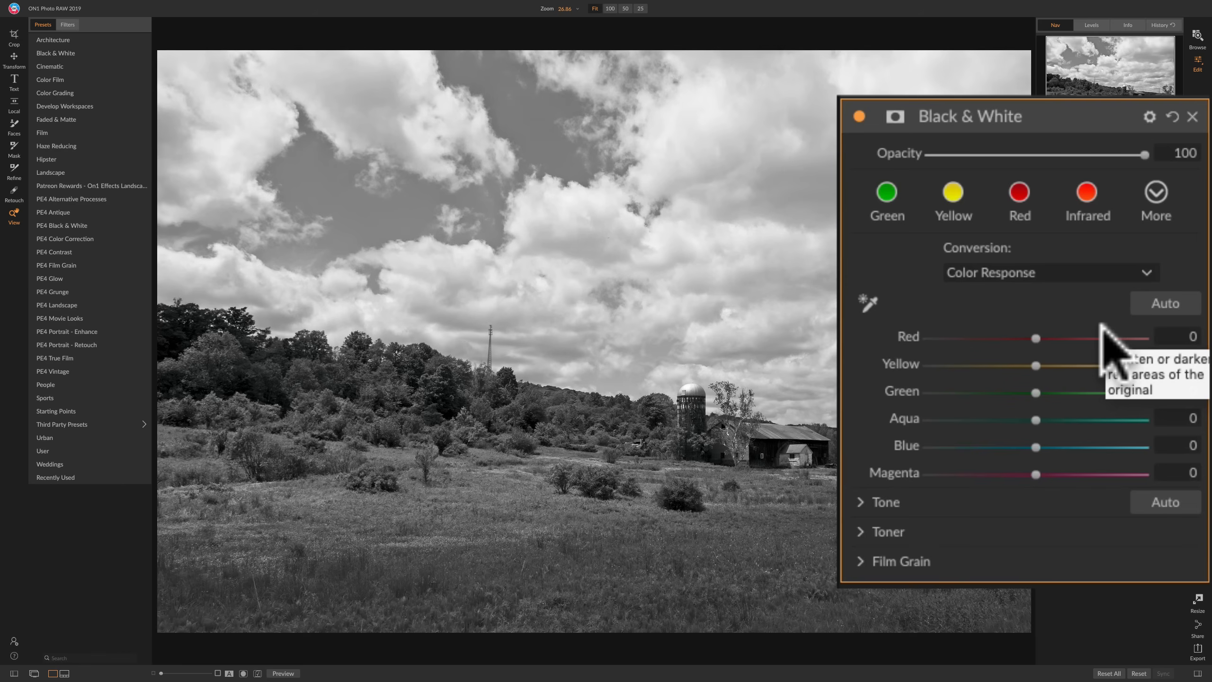
Try the Channel Mixer conversion with Filter at 150 and reset the Black & White filter.
click(1045, 269)
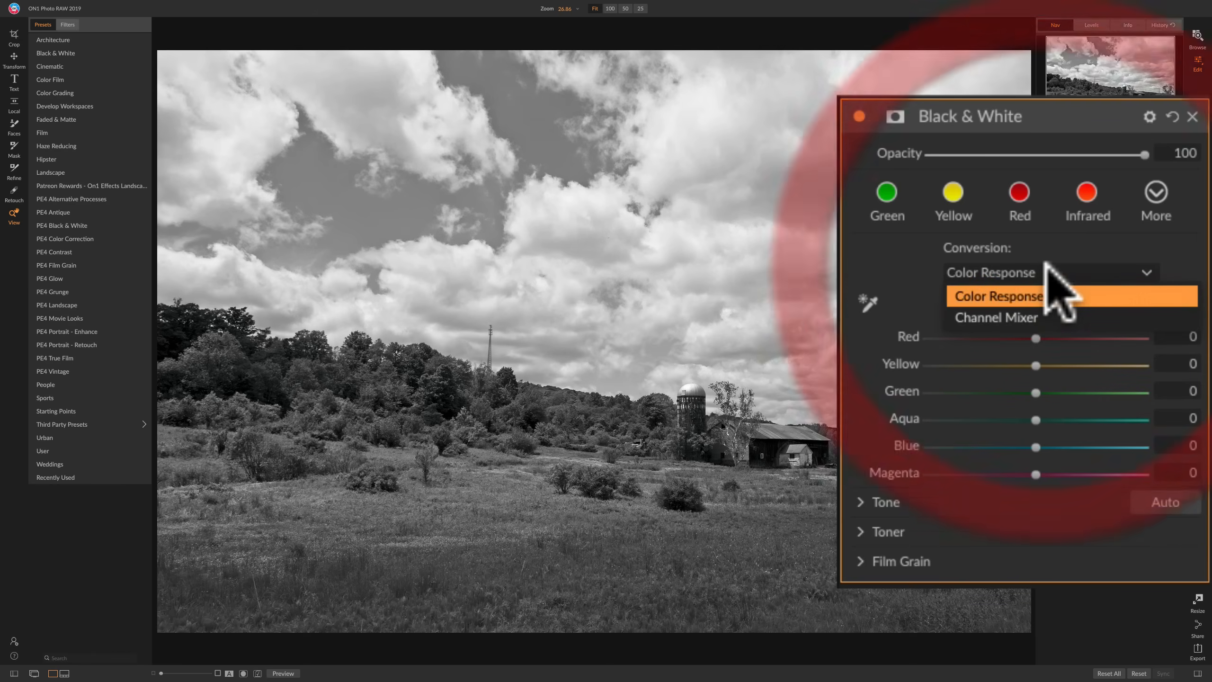
click(1031, 317)
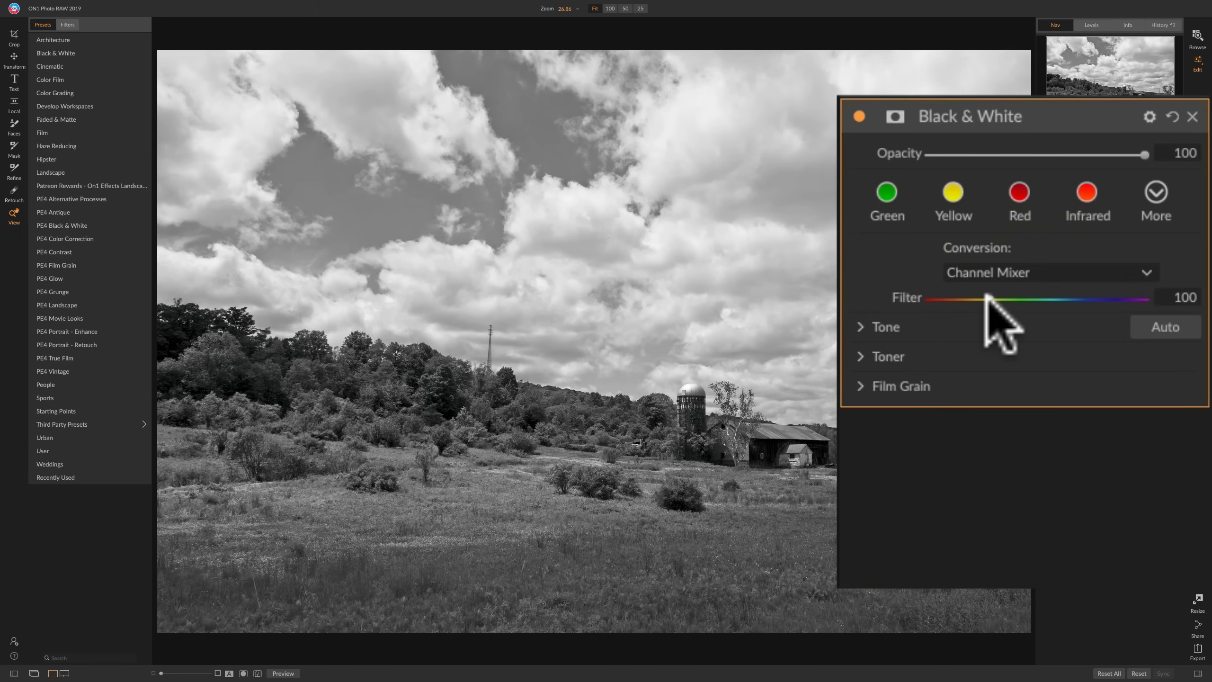
drag(989, 295, 1016, 300)
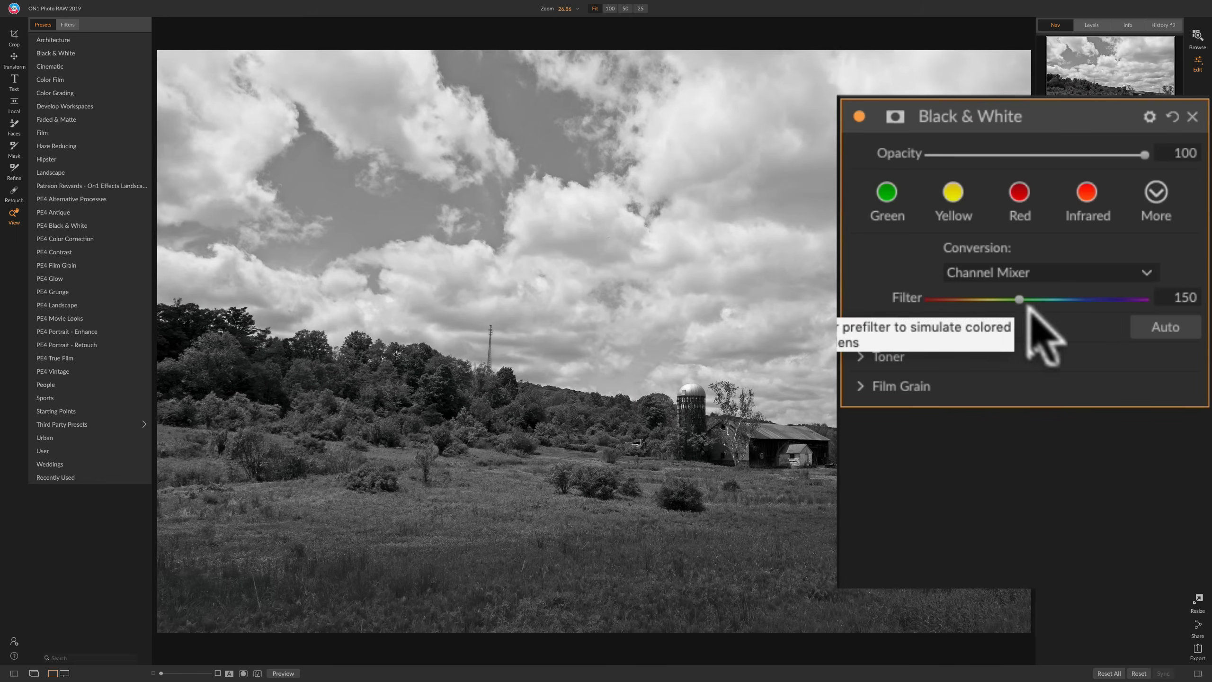
click(1173, 116)
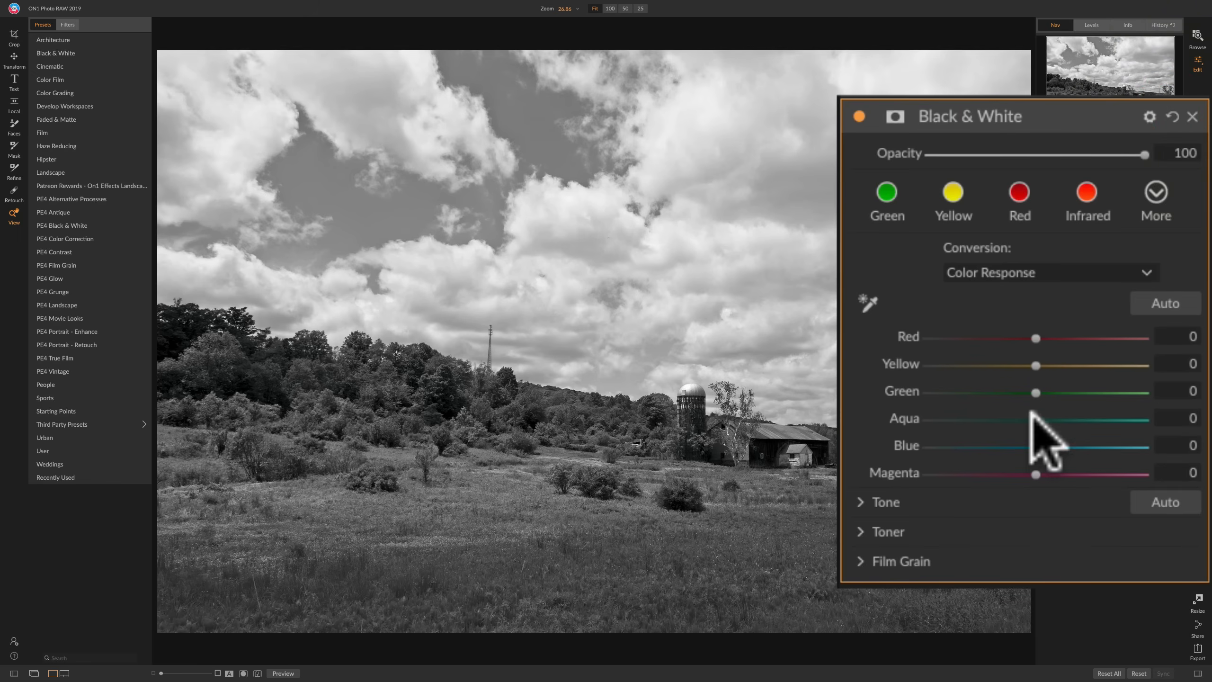
Try darkening the sky's blue directly on the photo with the targeted adjustment tool, and reset Blue to 0.
click(861, 300)
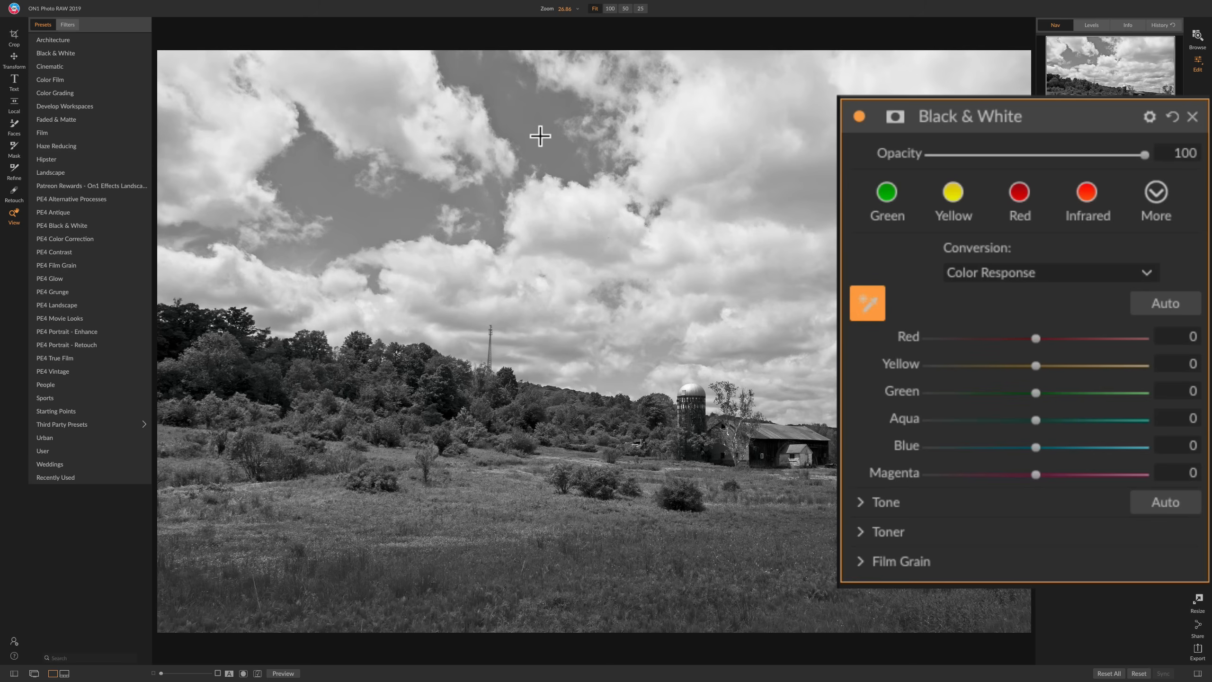
drag(541, 136, 552, 147)
drag(651, 149, 335, 156)
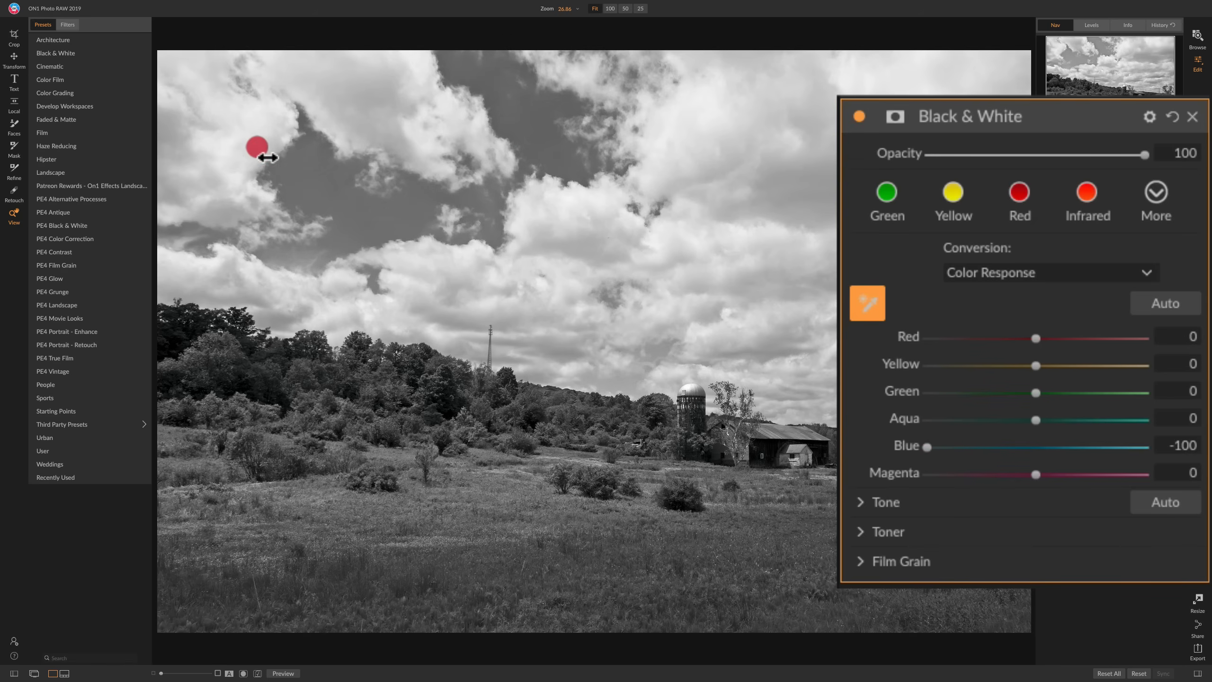
drag(666, 154, 310, 153)
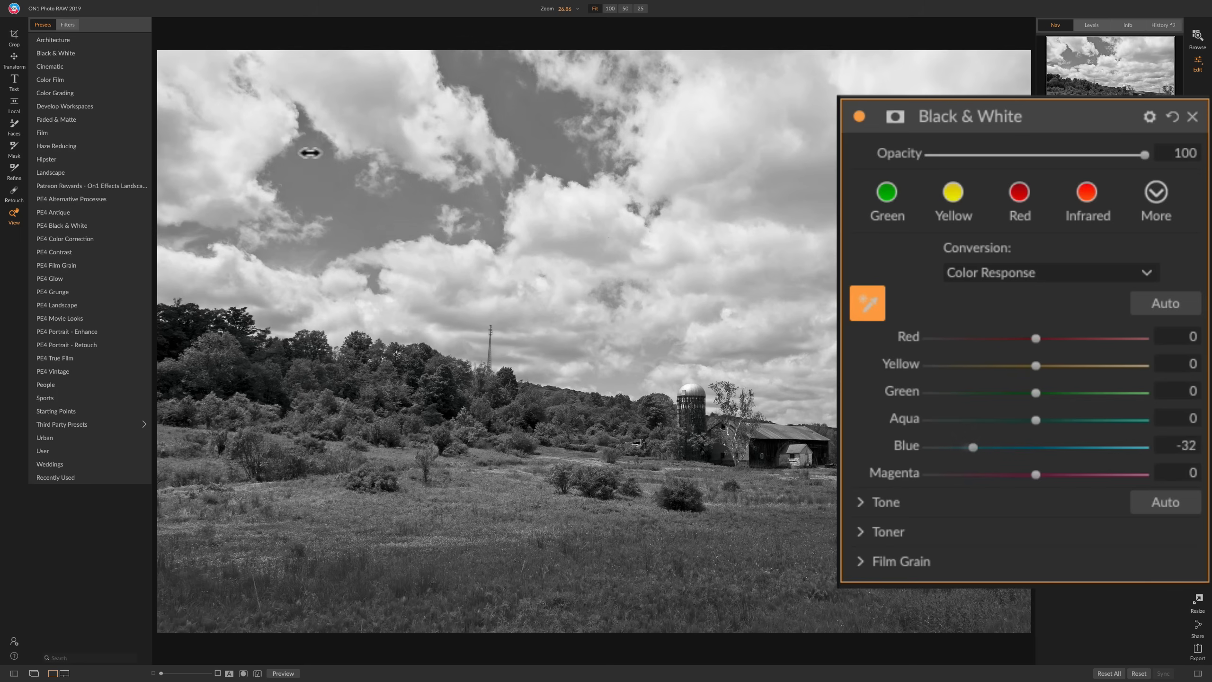
drag(545, 157, 254, 148)
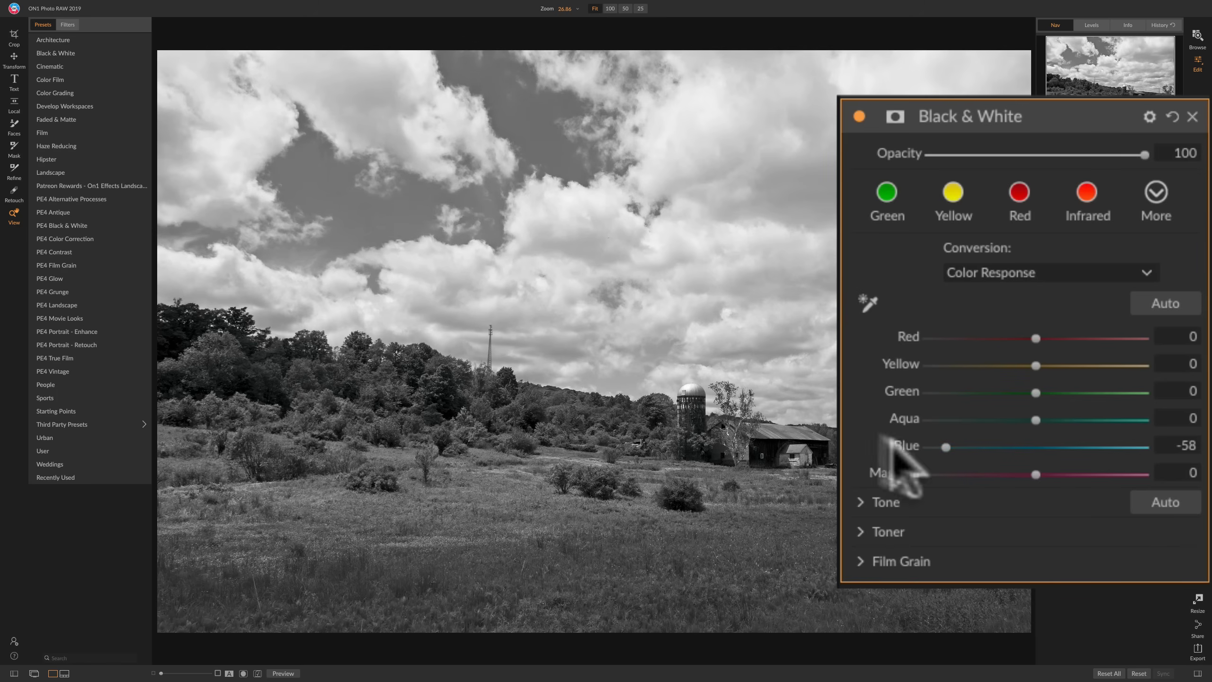
double_click(907, 446)
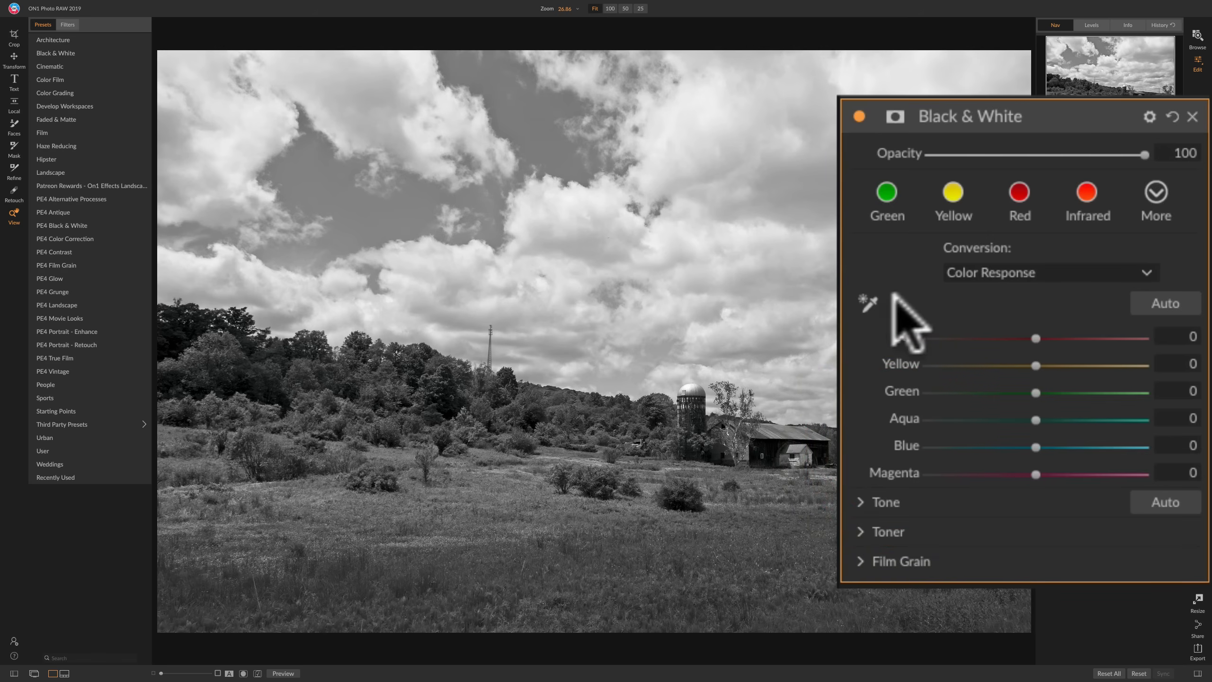
Try brightening the grass's yellow directly on the photo with the targeted adjustment tool, and reset Yellow to 0.
click(866, 305)
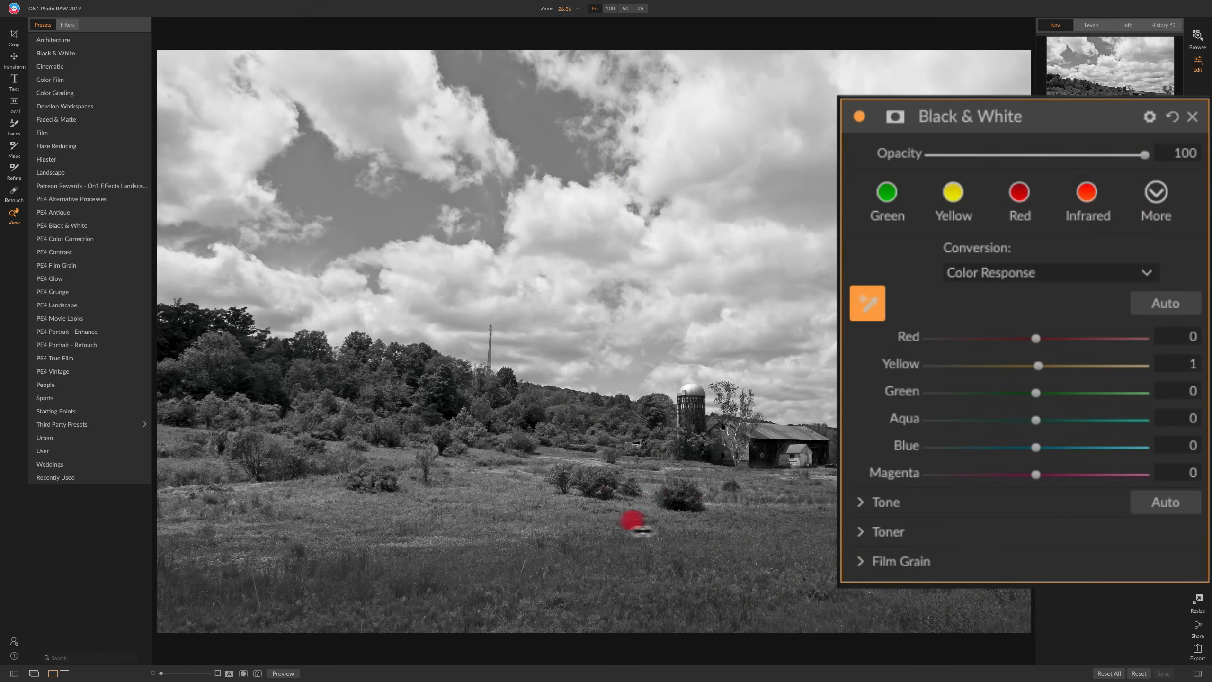
drag(642, 529, 835, 525)
drag(950, 525, 870, 531)
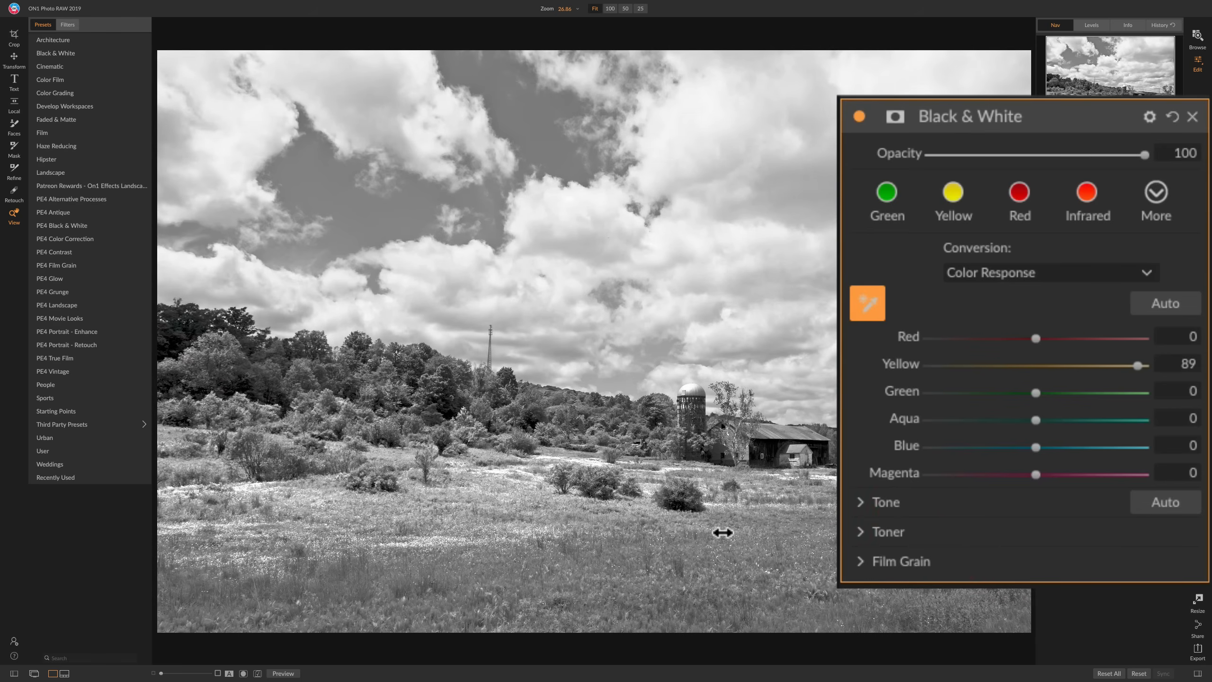
click(947, 492)
double_click(898, 364)
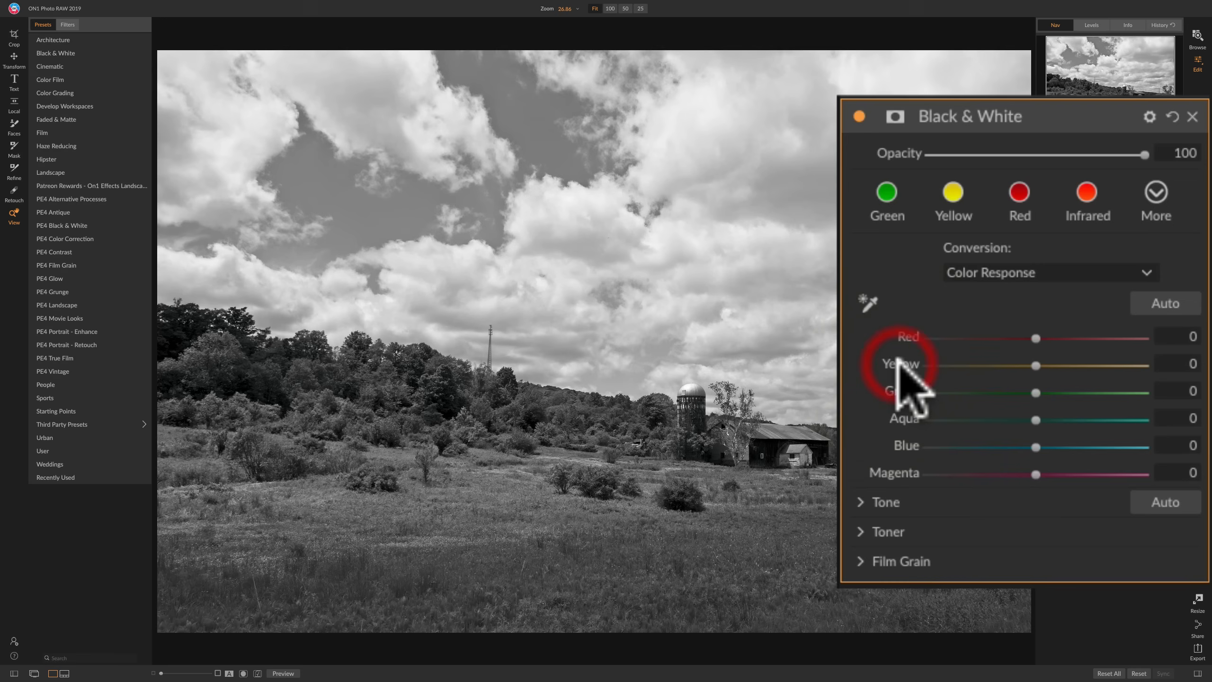
Set the Black & White color response to Red 46, Yellow 100, Green -100, Aqua -30 and Blue -50, keeping Magenta at 0.
click(1033, 363)
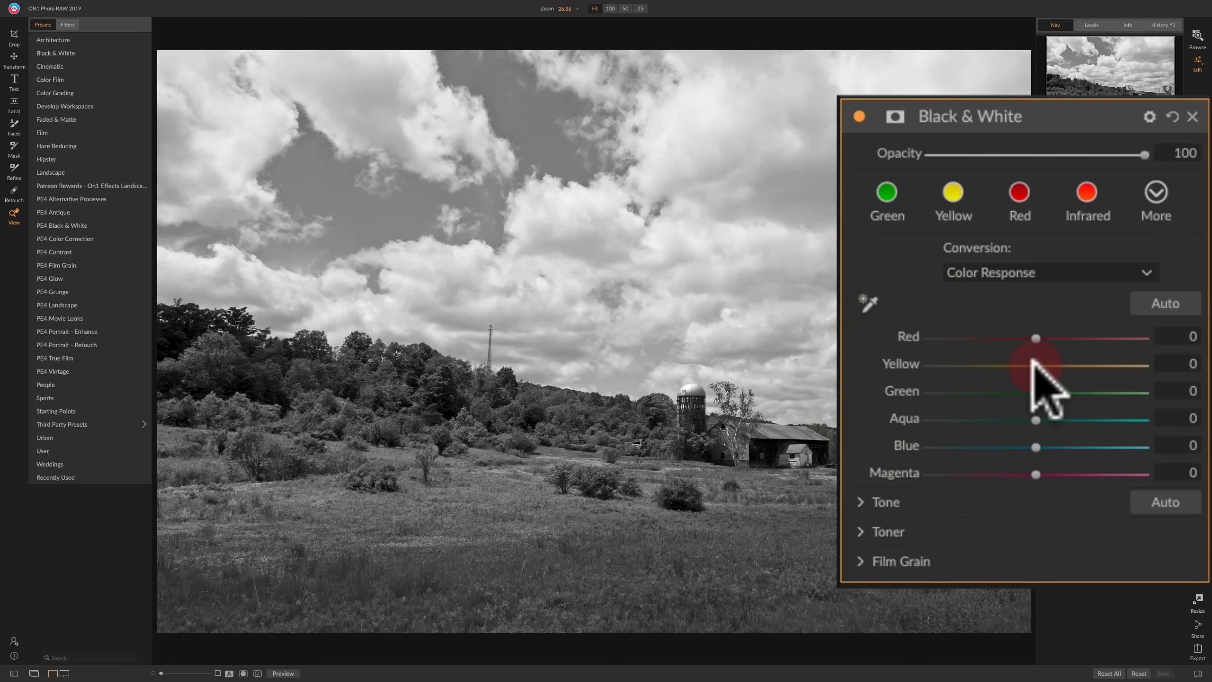
drag(1033, 364, 1155, 364)
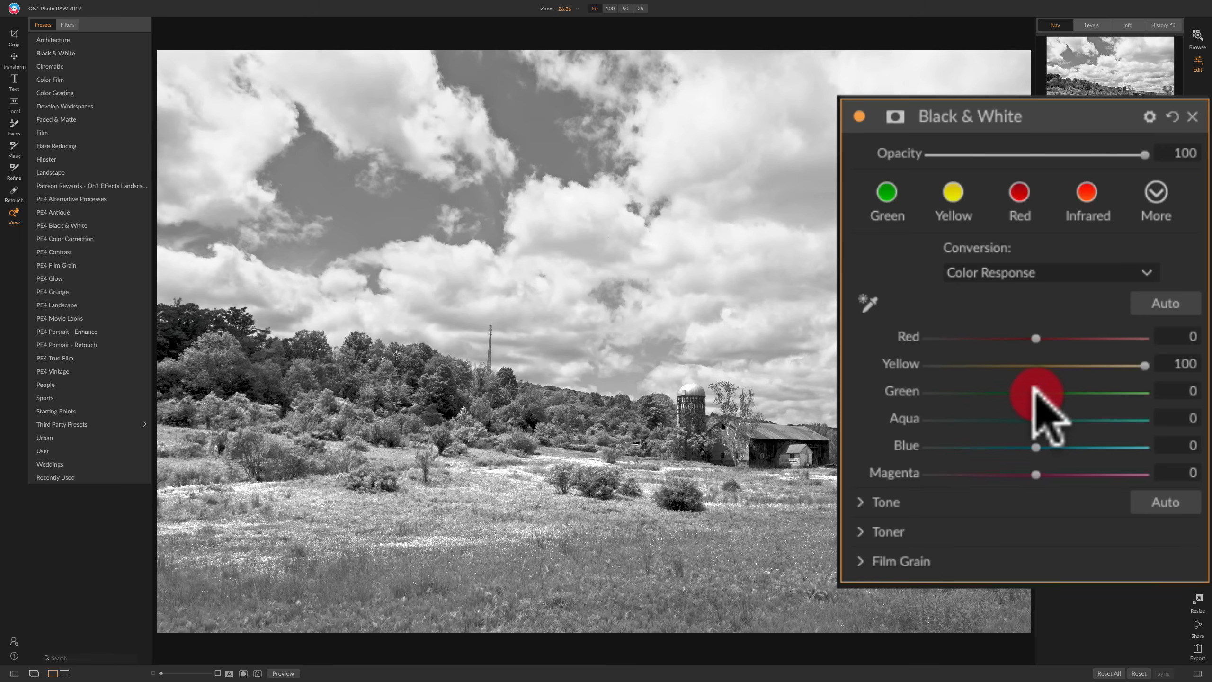
drag(1034, 391, 859, 393)
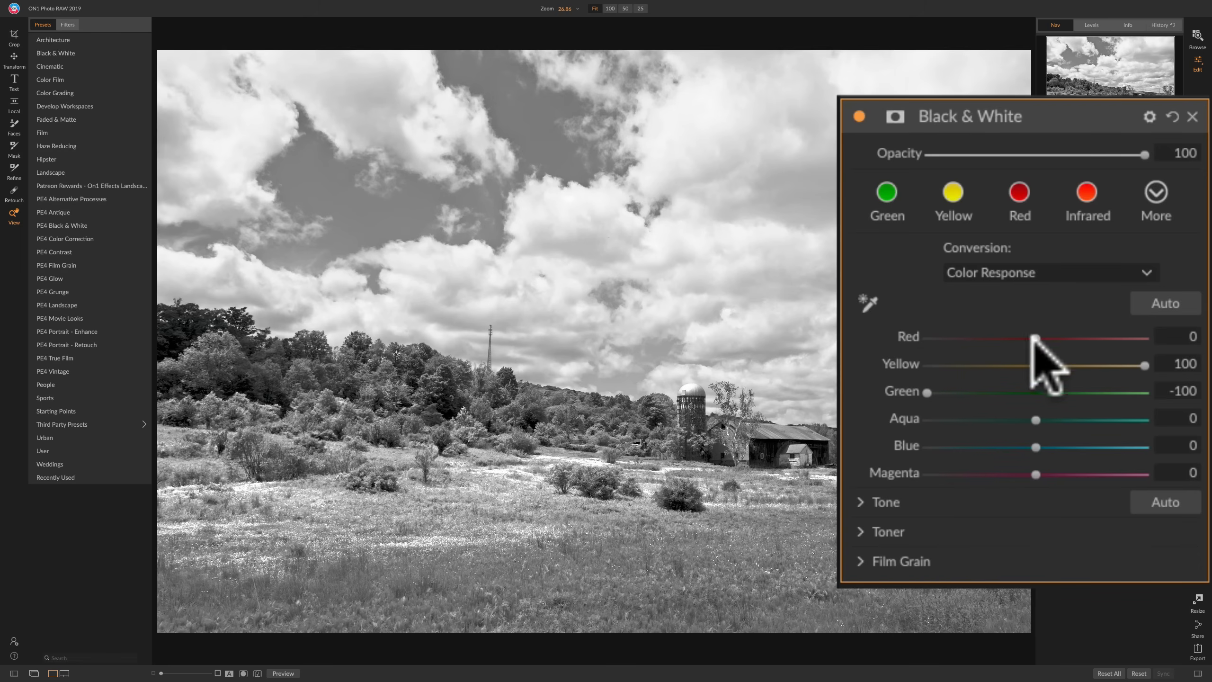
drag(1034, 337, 1115, 326)
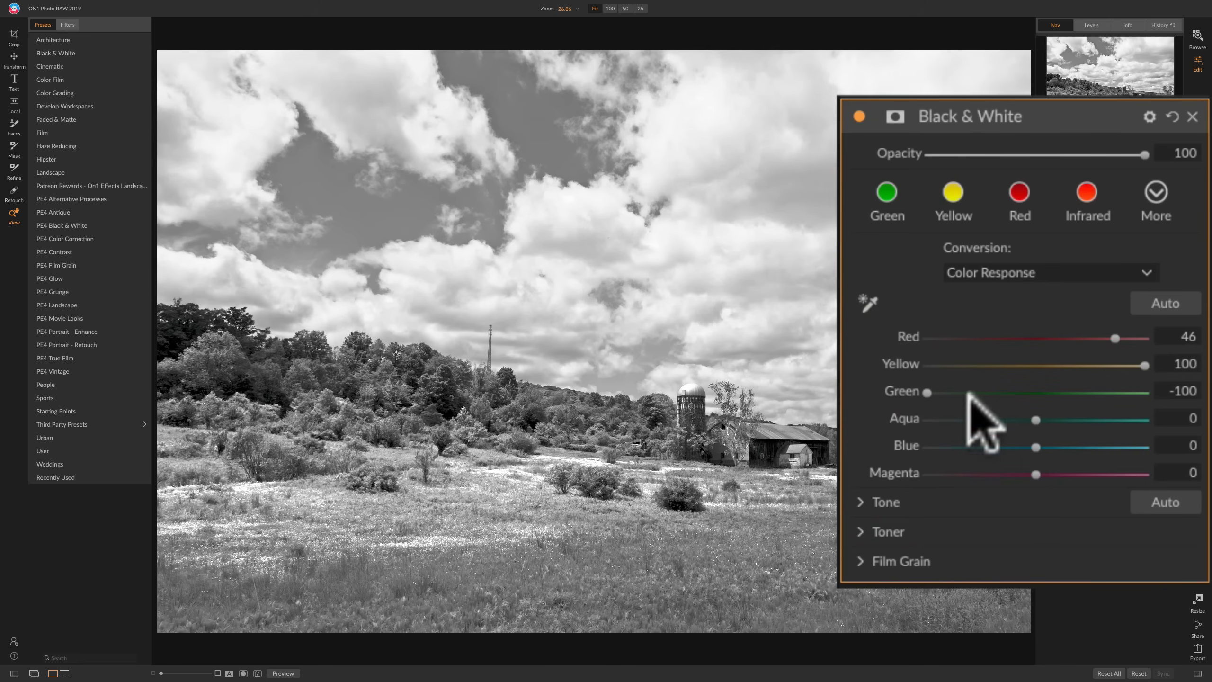
drag(1034, 416, 951, 447)
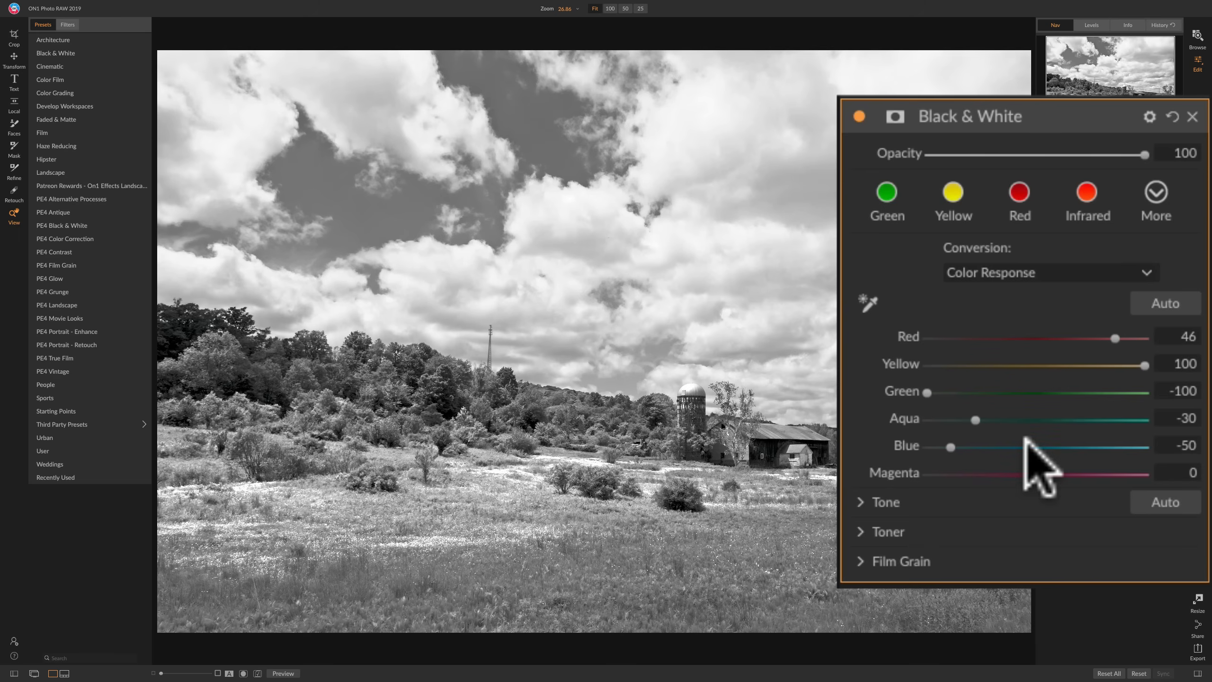
drag(1032, 471, 980, 475)
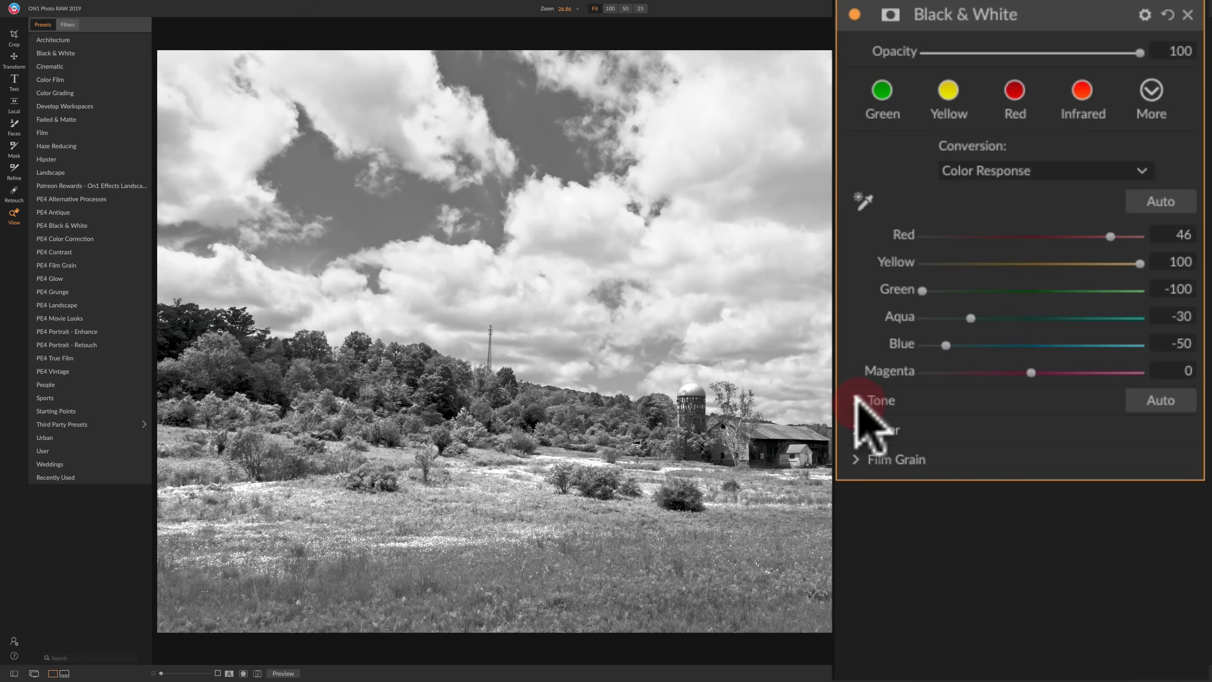
Try lowering Blacks in the Black & White filter's Tone settings and reset it to 0.
click(857, 400)
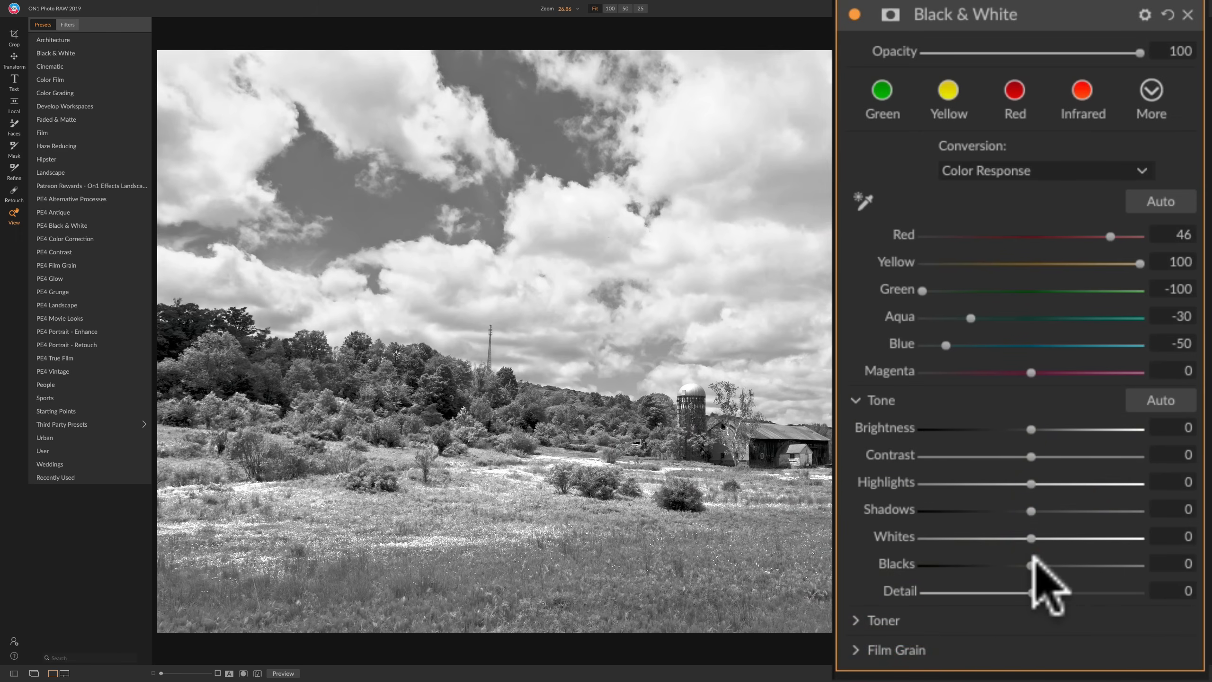
mouse_move(1032, 564)
mouse_down()
mouse_move(1090, 564)
mouse_move(1024, 563)
mouse_up()
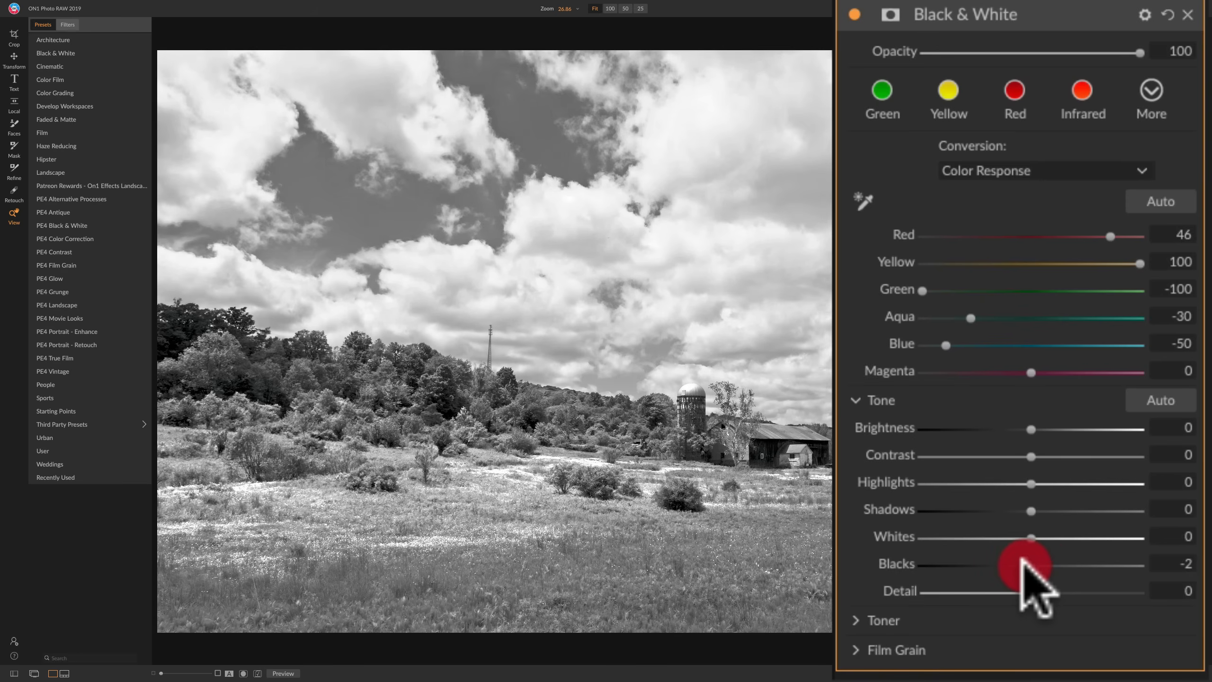
double_click(895, 564)
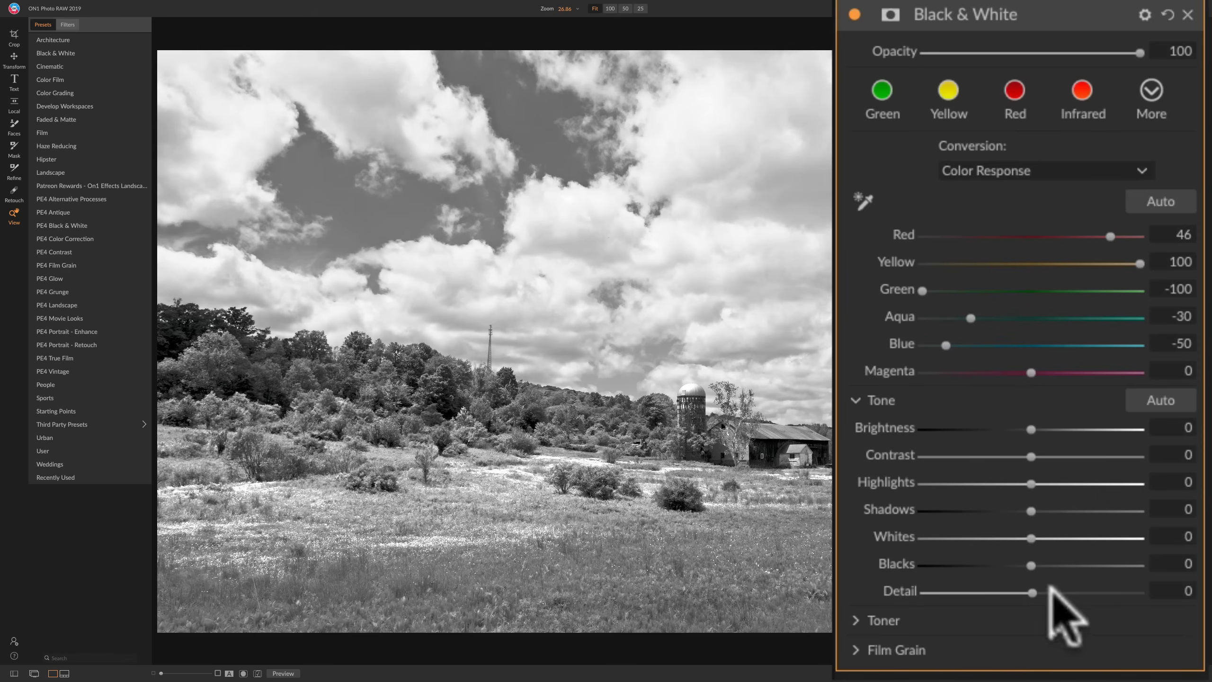
Try the Black & White filter's Detail at -100 and return it to 0.
mouse_move(1033, 590)
mouse_down()
mouse_move(1091, 590)
mouse_move(1034, 591)
mouse_up()
click(919, 592)
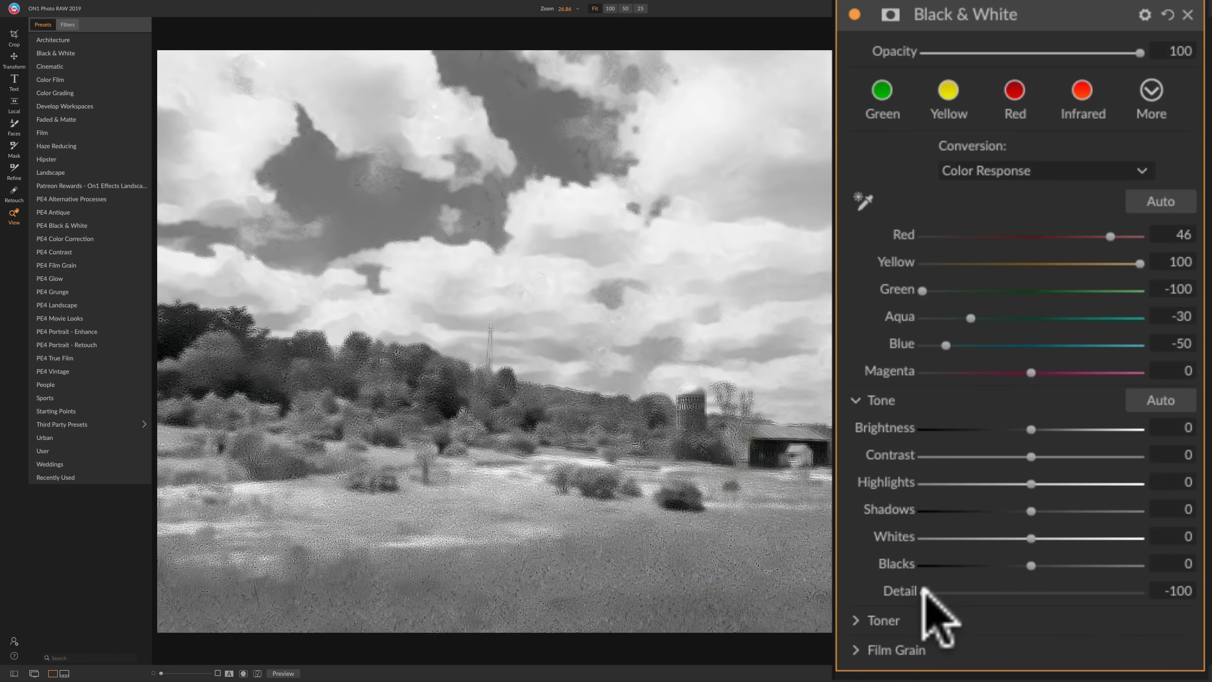
drag(923, 592, 1031, 591)
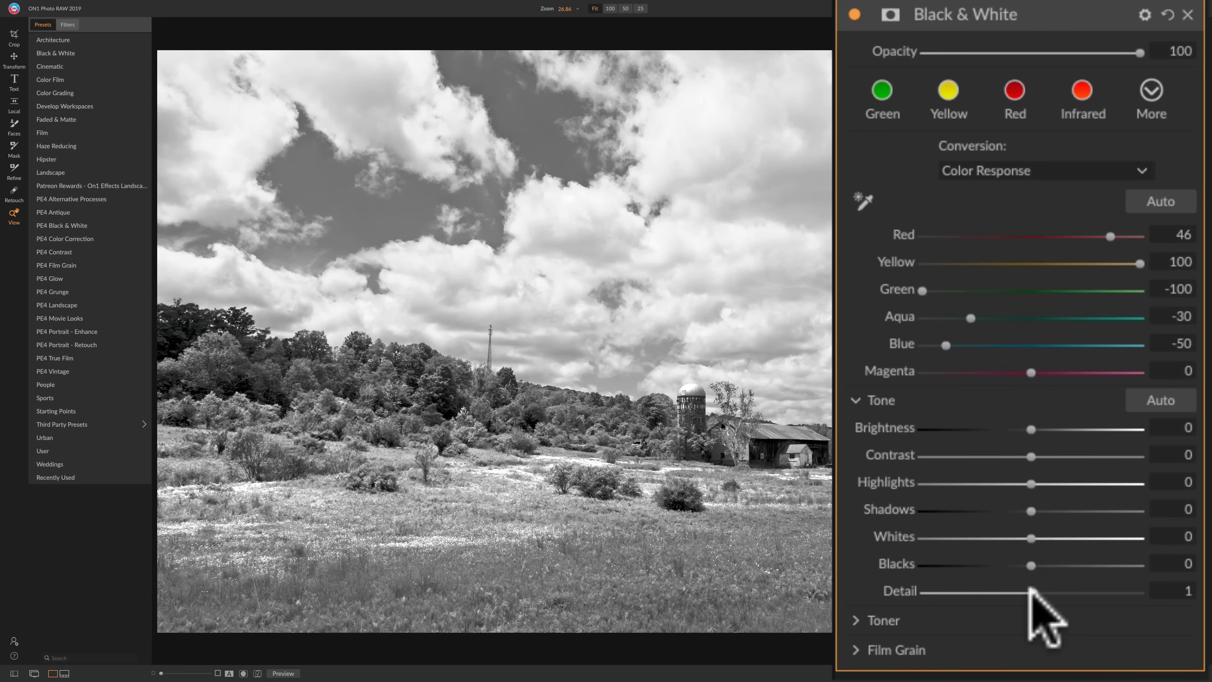
click(1151, 592)
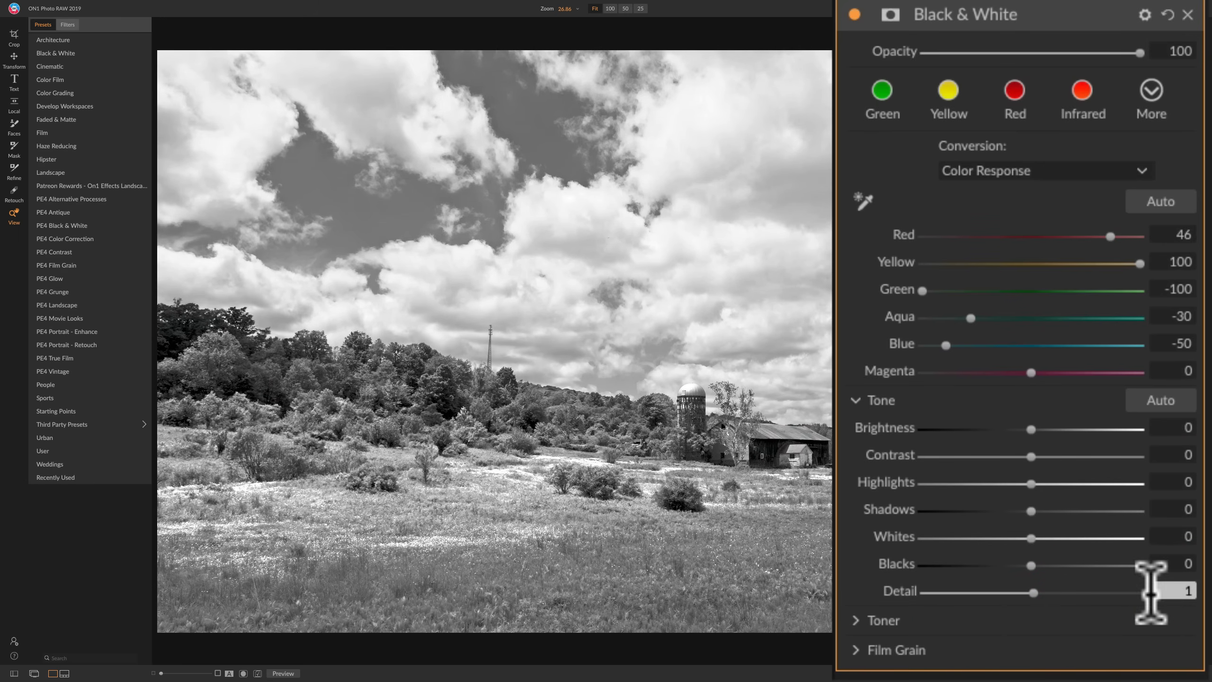
text(0)
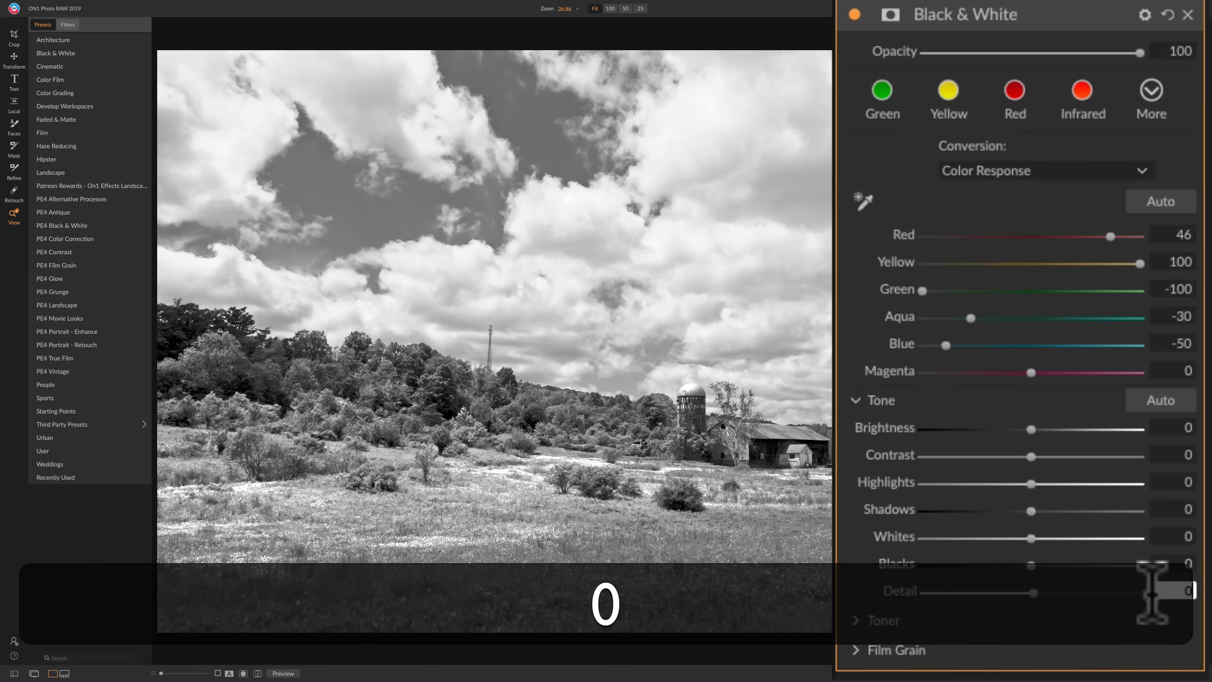
click(1031, 613)
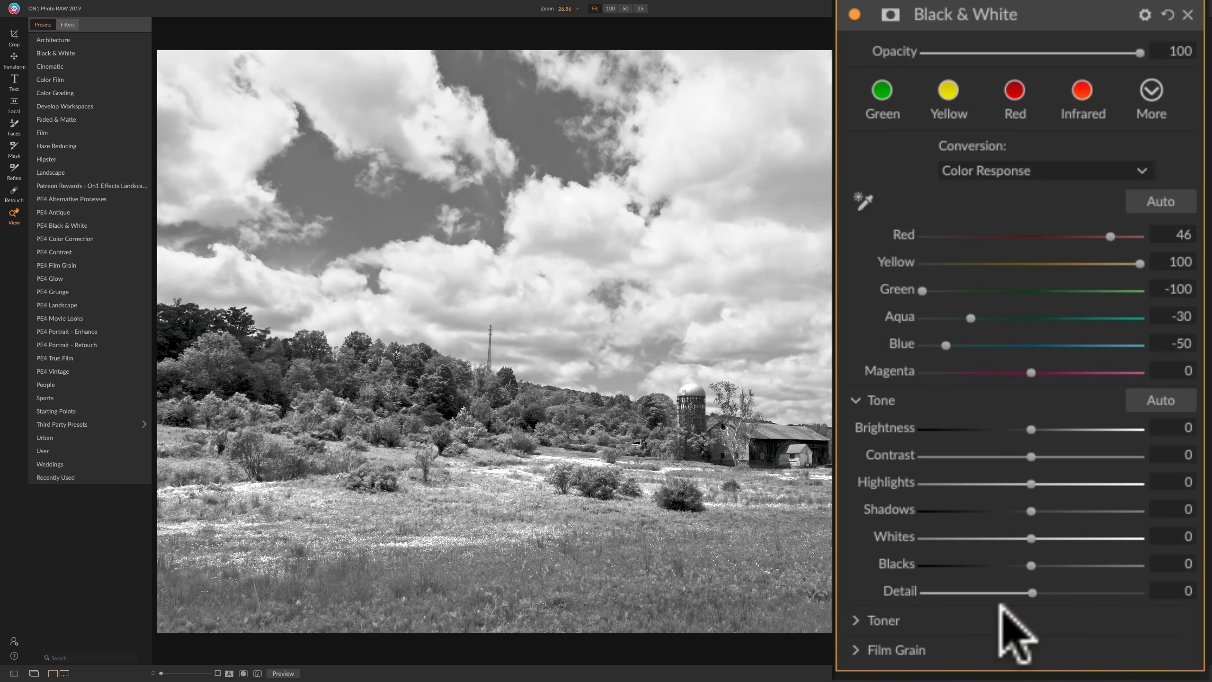
Try the Ilford Delta 3200 film grain in the Black & White filter and examine it on the clouds at 100% zoom.
click(859, 622)
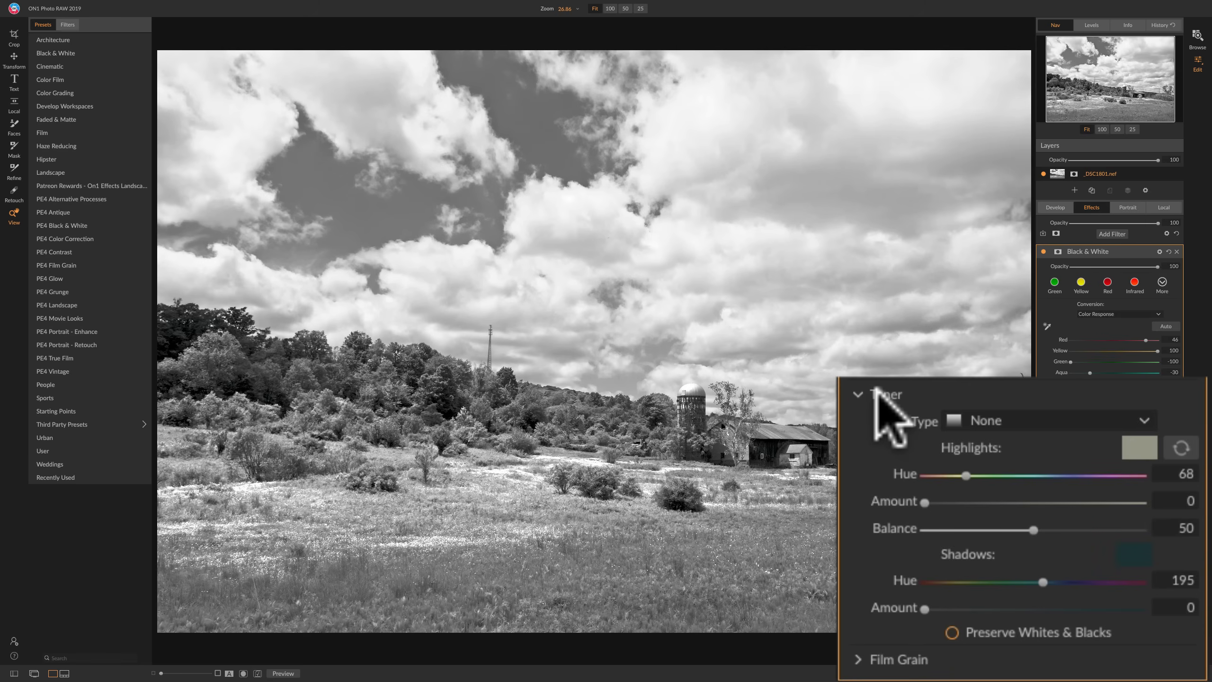
click(881, 391)
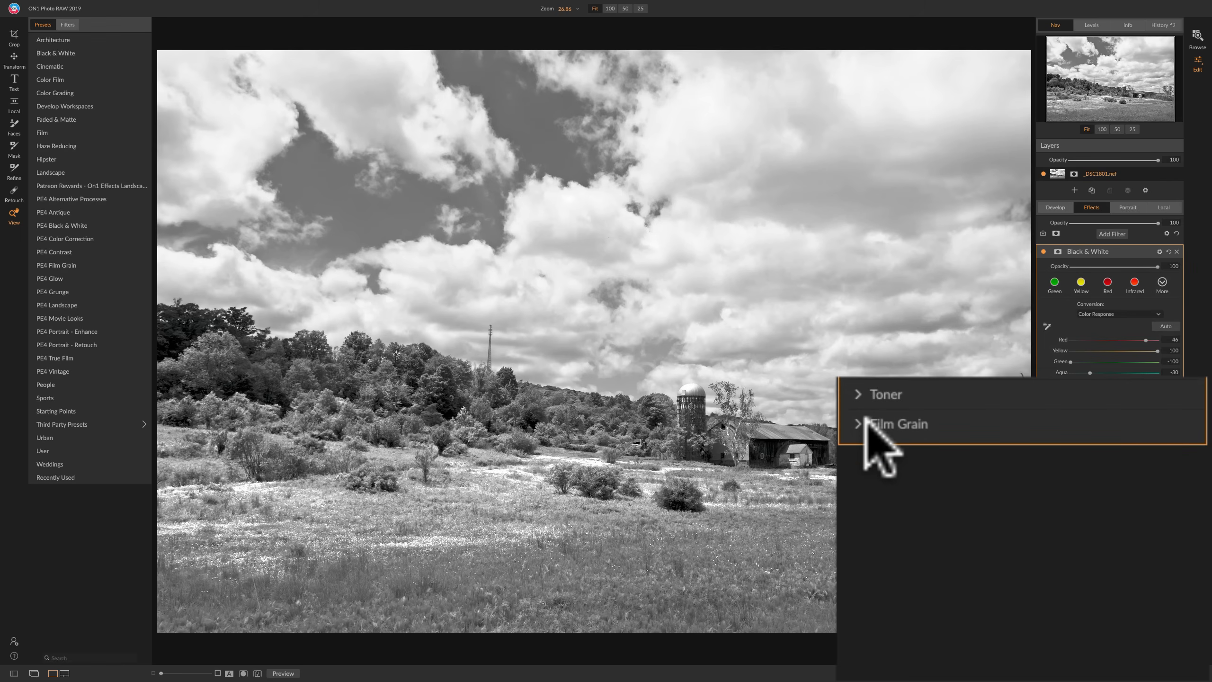
click(867, 421)
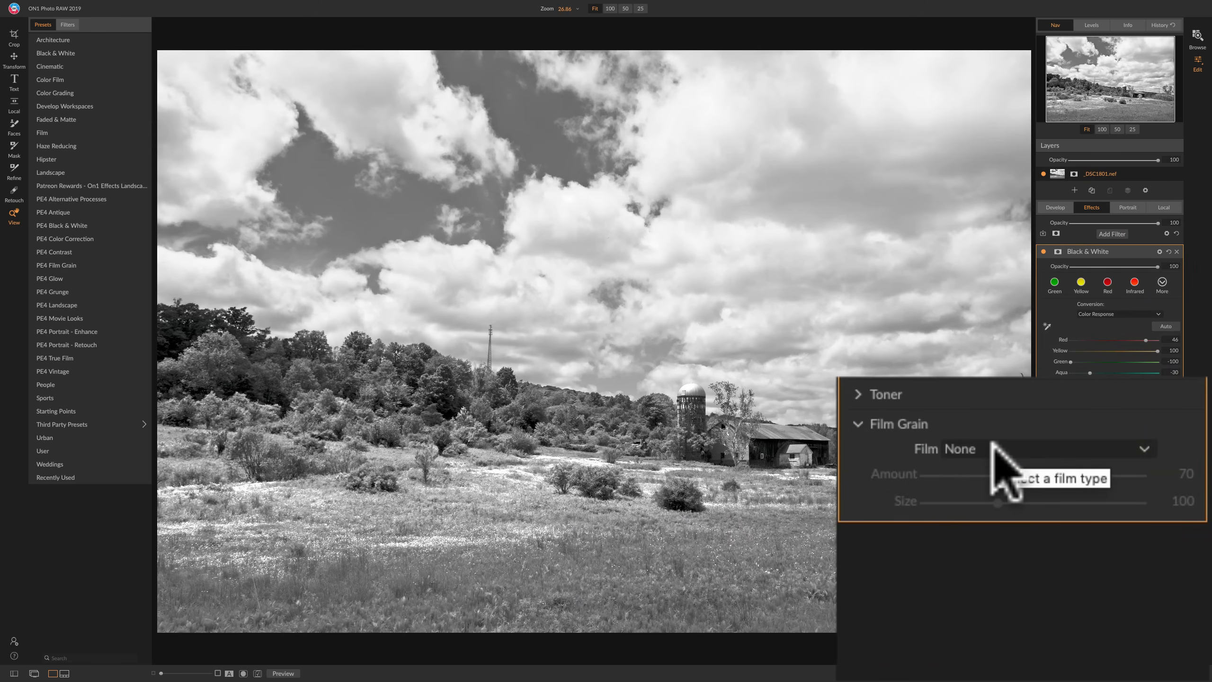
click(1024, 442)
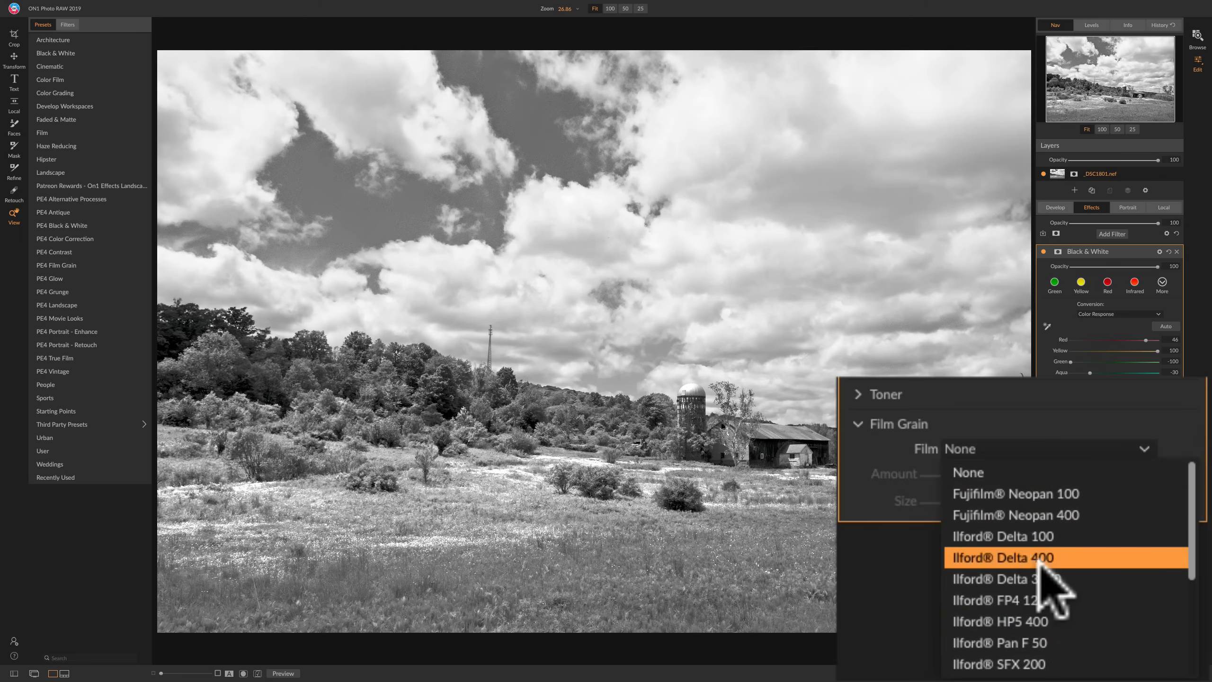
click(1066, 582)
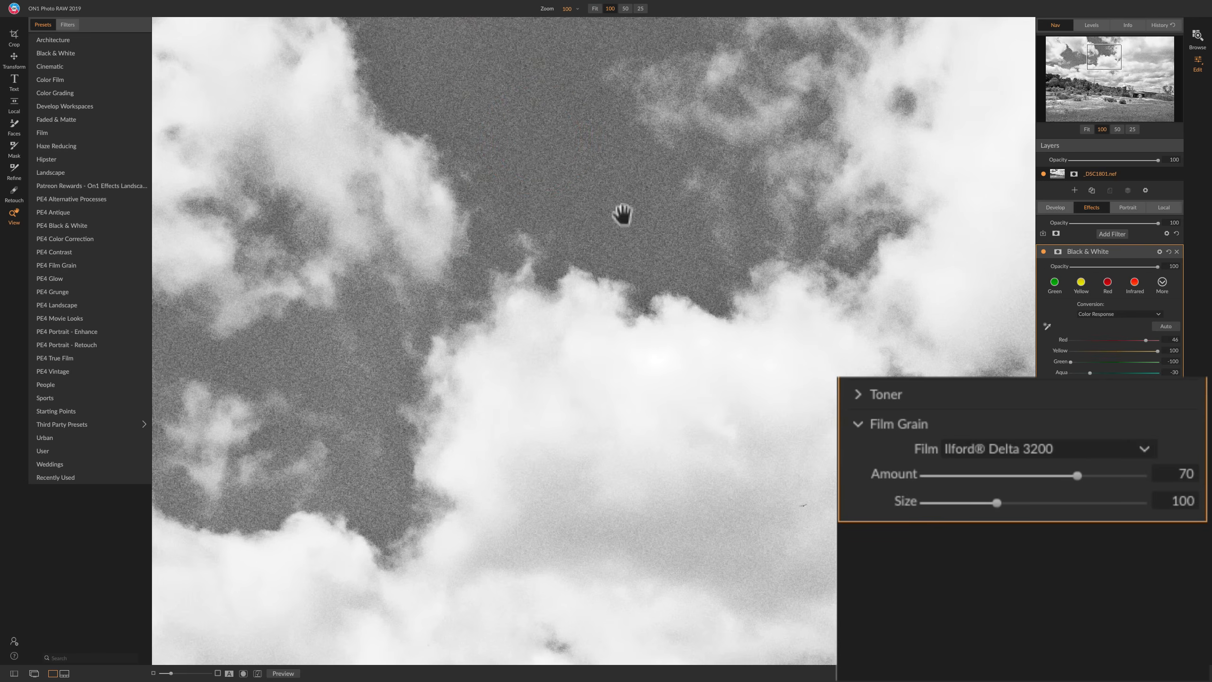
click(601, 203)
click(601, 201)
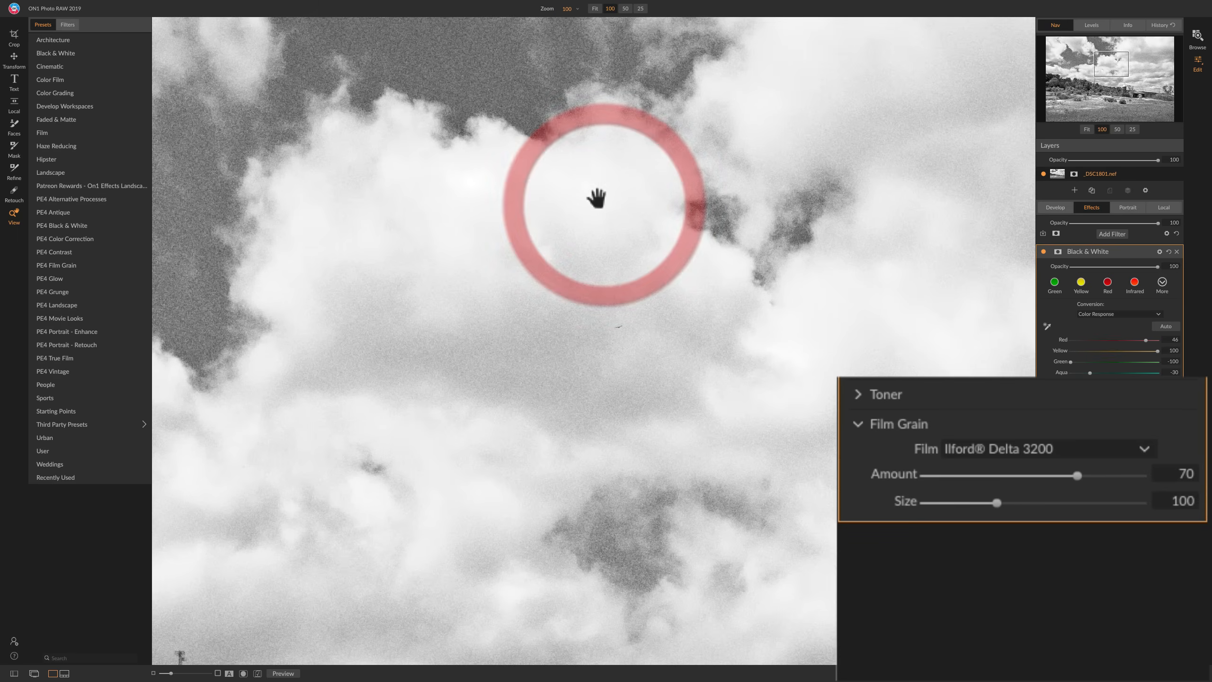
drag(600, 198, 574, 225)
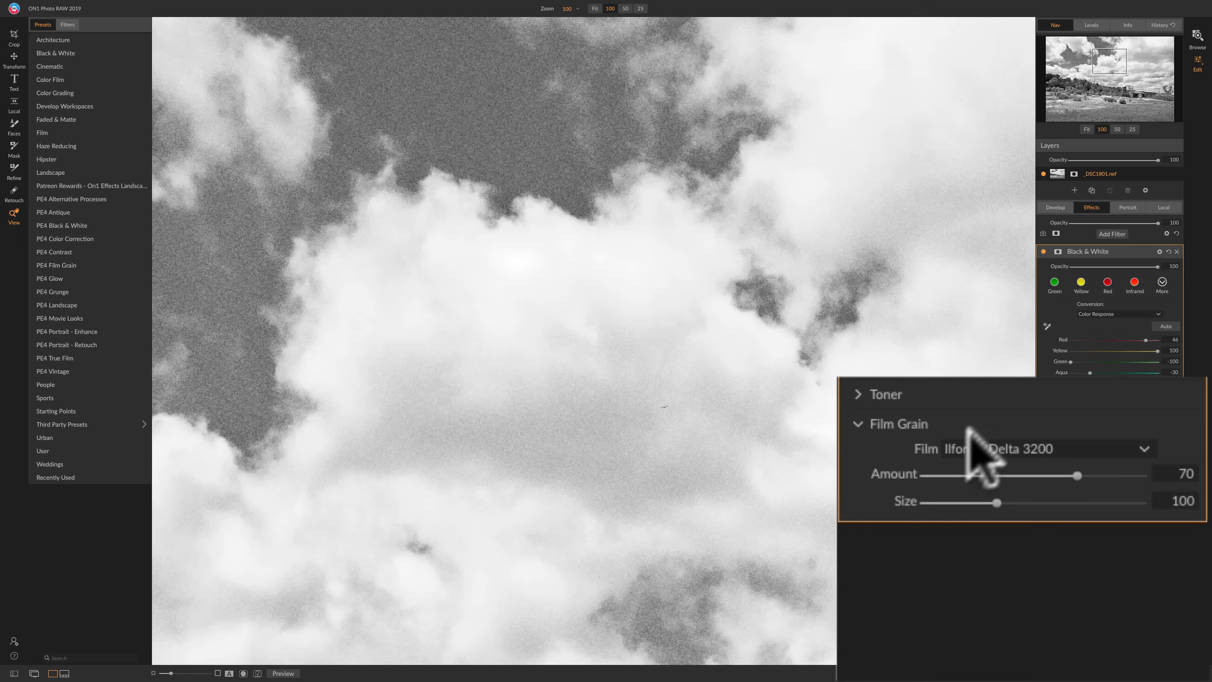
Try a stronger film grain amount with Size 50, and set the grain's film type back to None.
drag(1078, 475, 1105, 476)
drag(1000, 502, 884, 501)
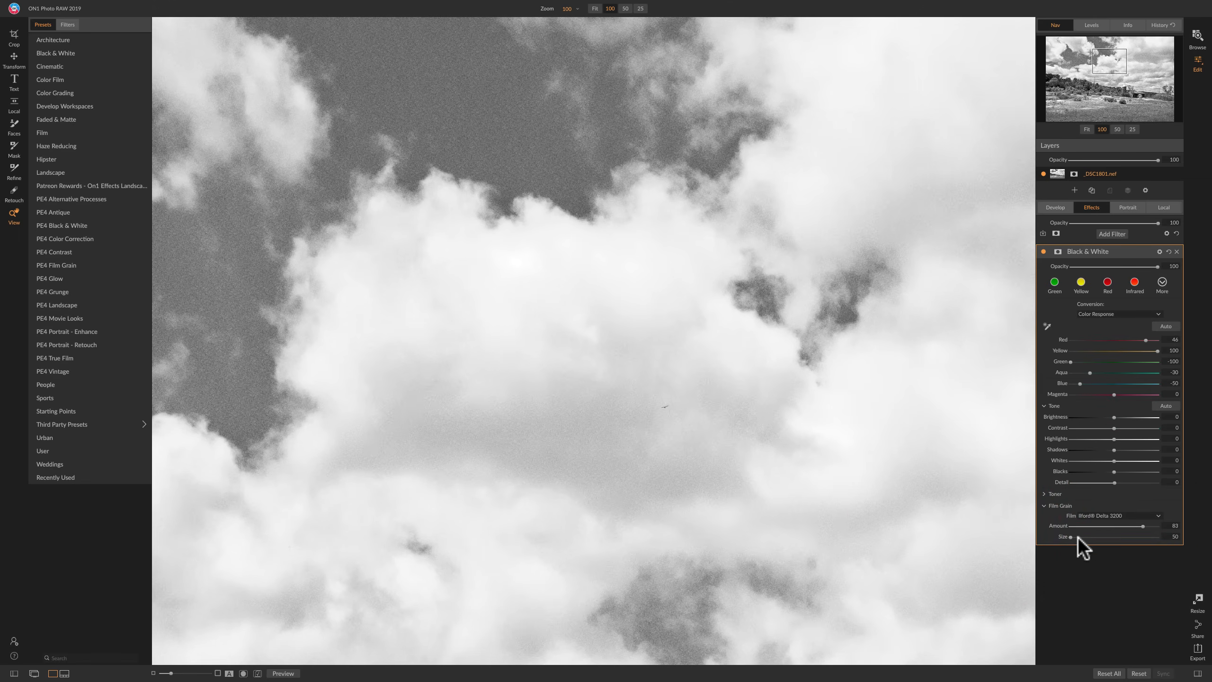
click(1109, 516)
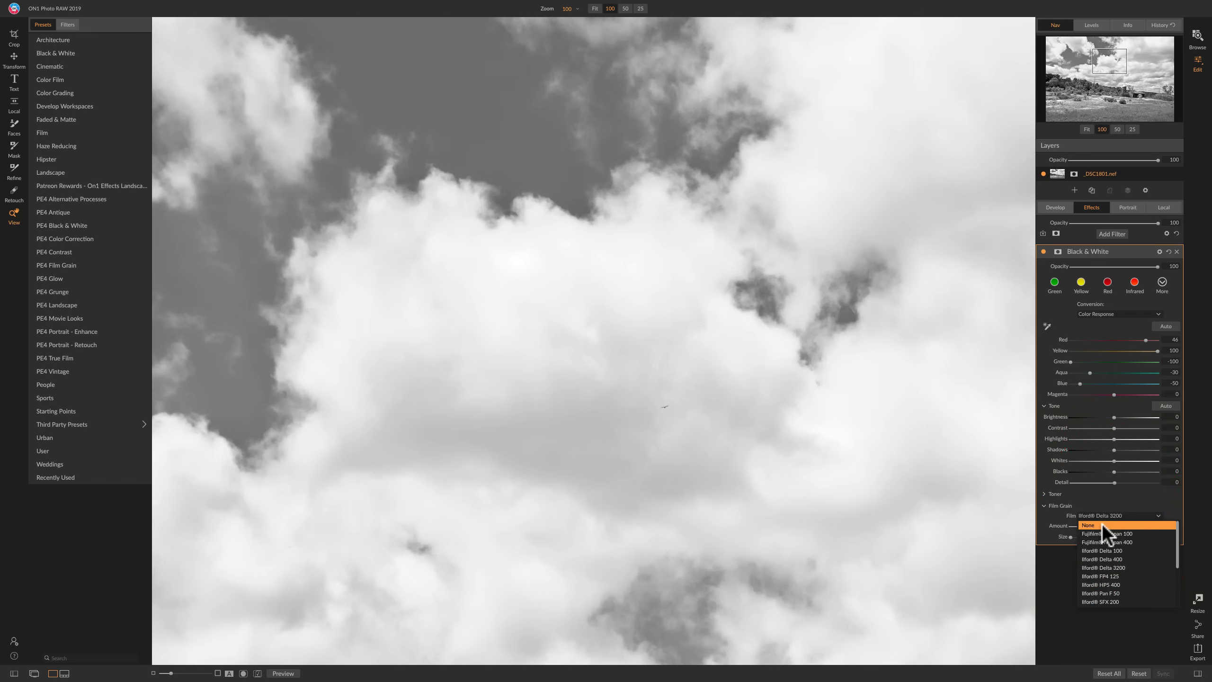
click(1102, 523)
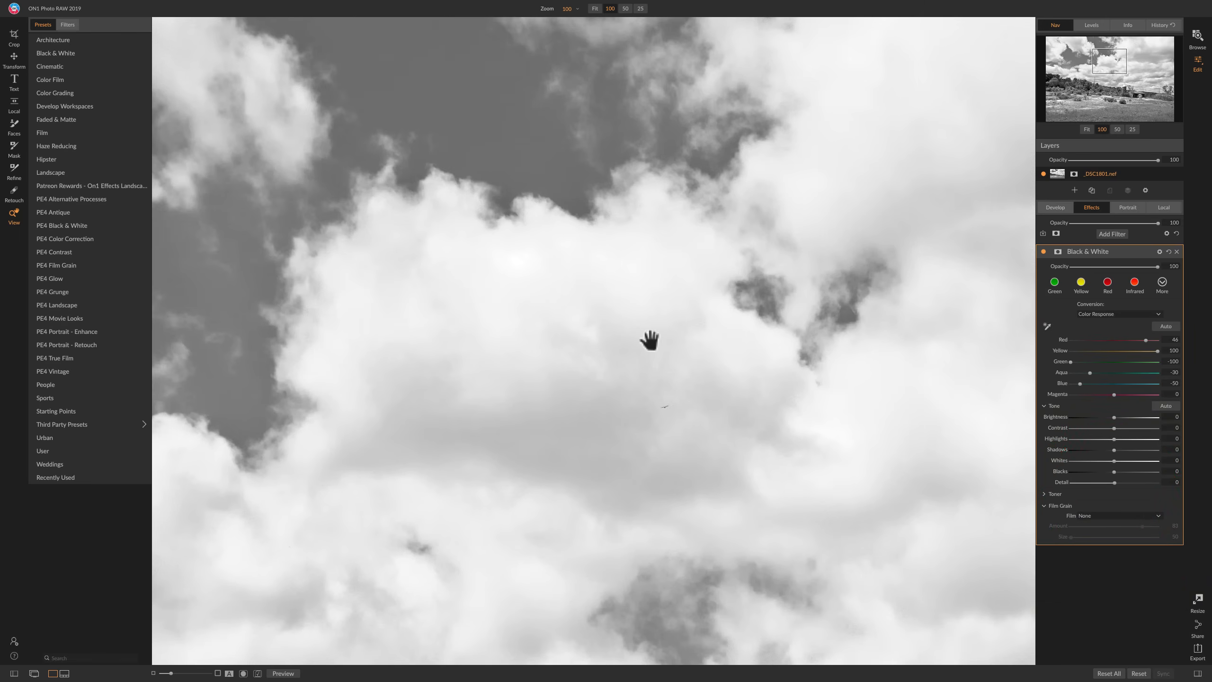
click(638, 319)
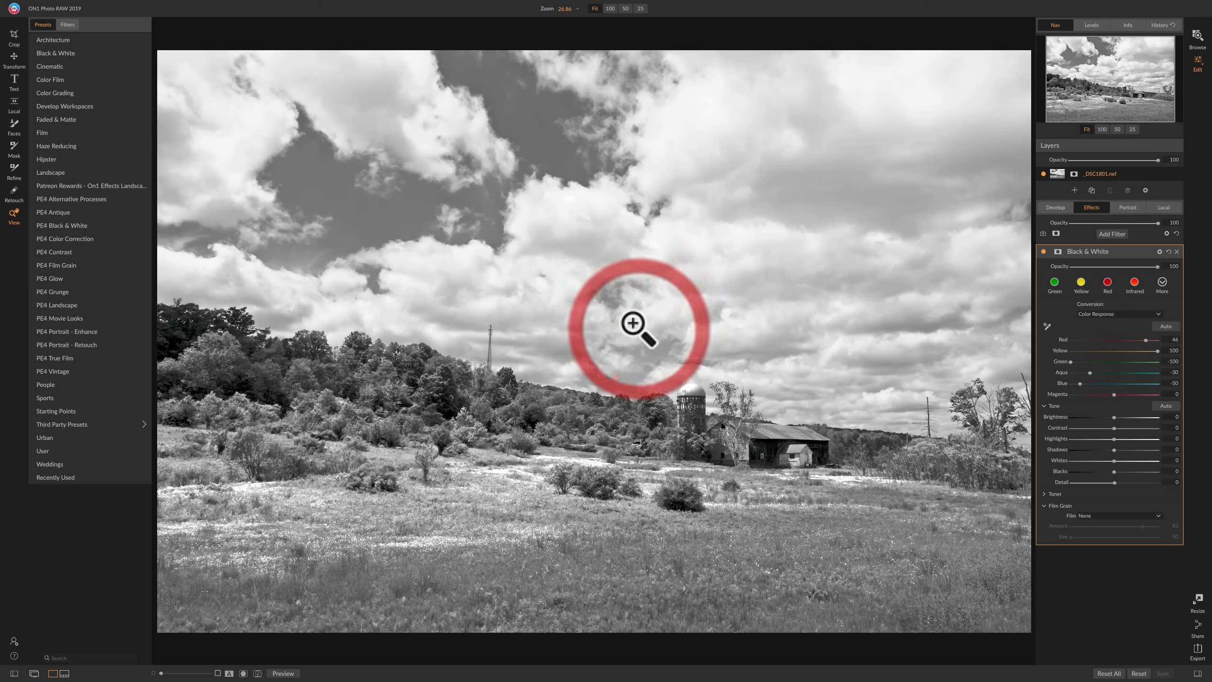
click(1118, 251)
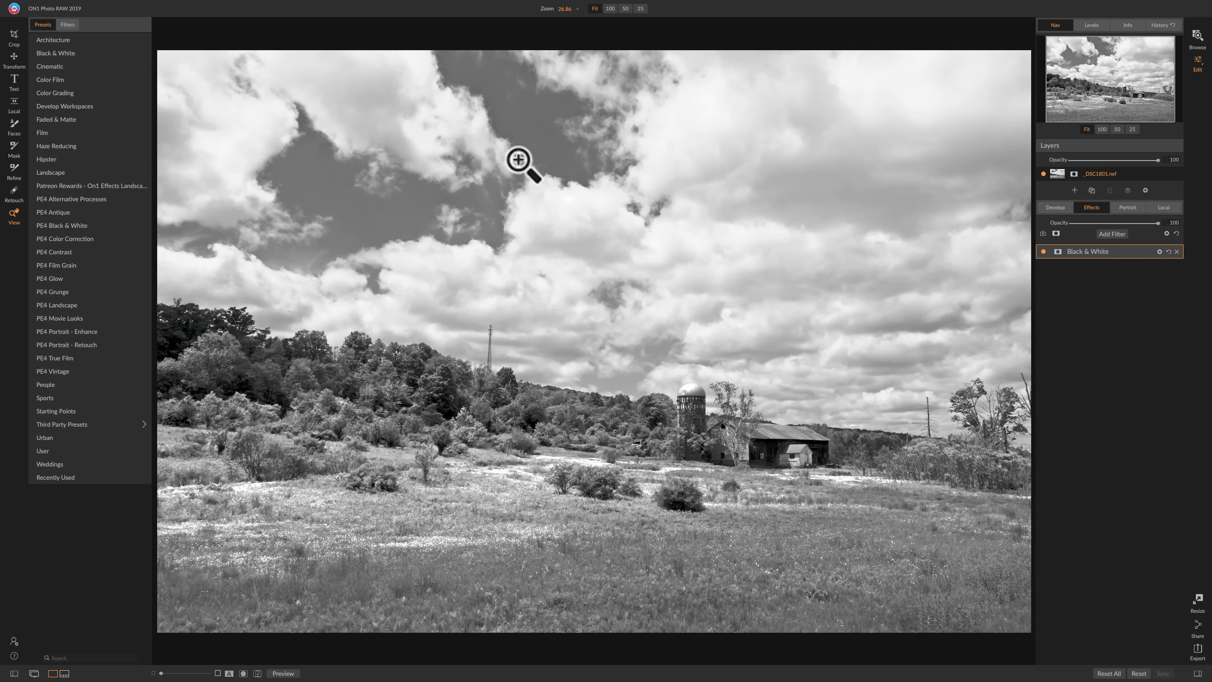
Inspect the sky at 100% for noise and add a Noise Reduction filter above Black & White.
click(557, 159)
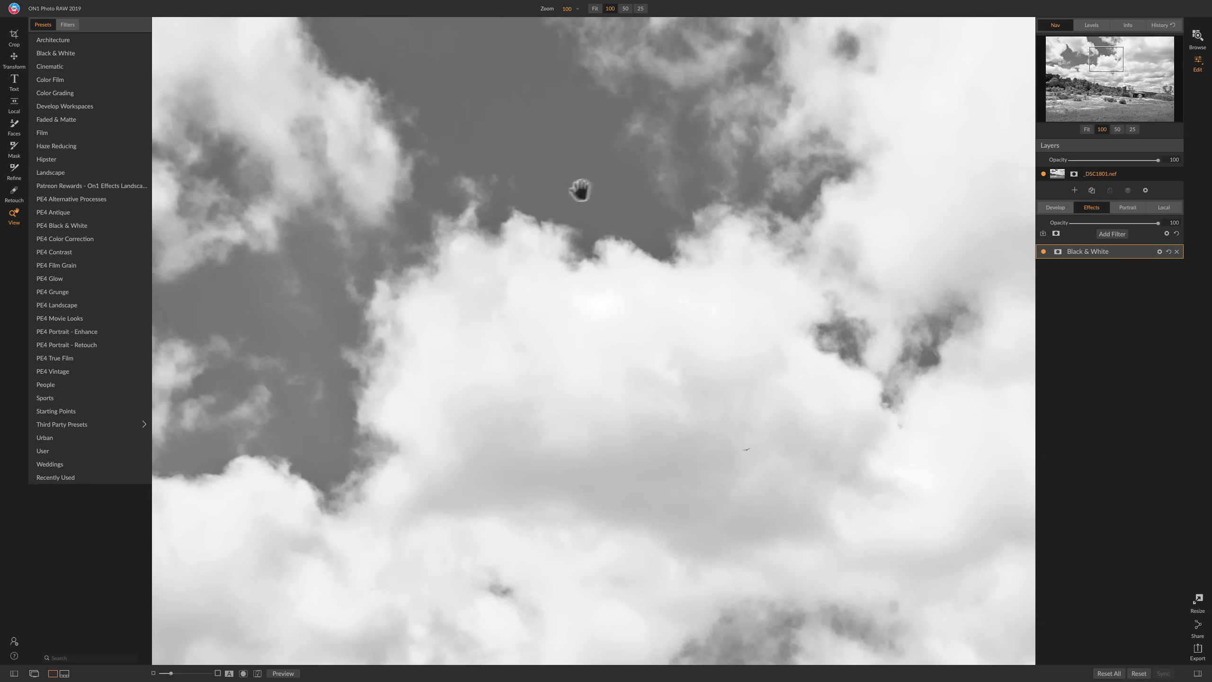
click(572, 188)
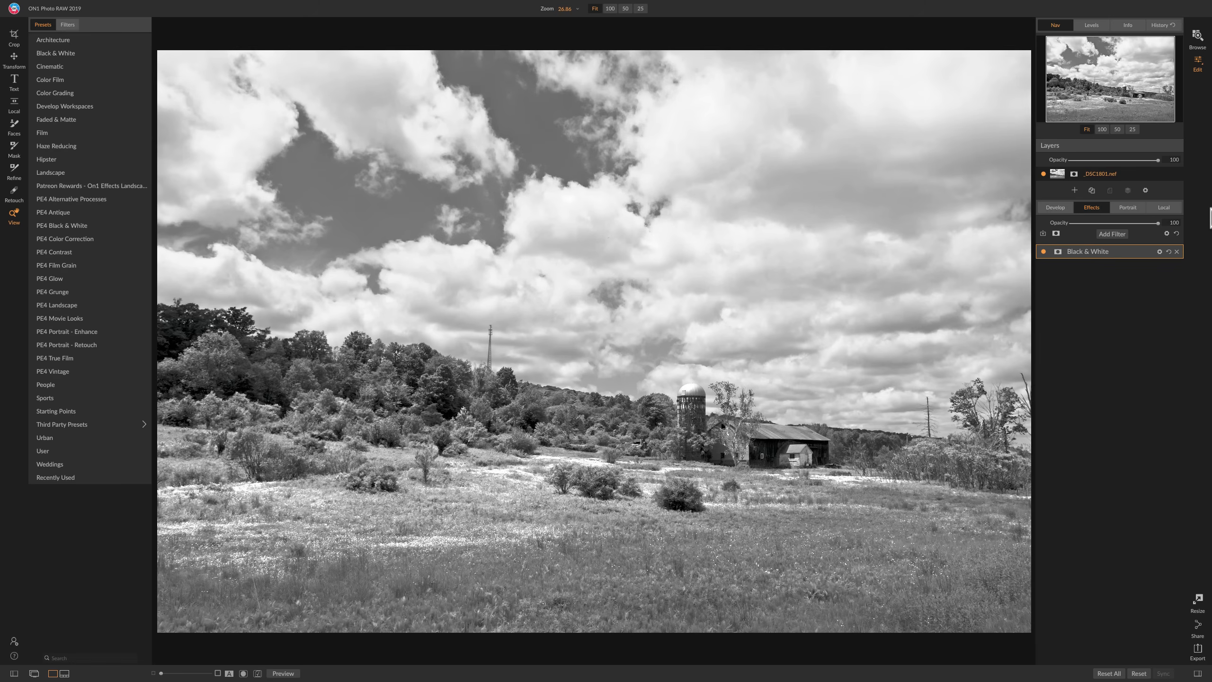
click(1114, 234)
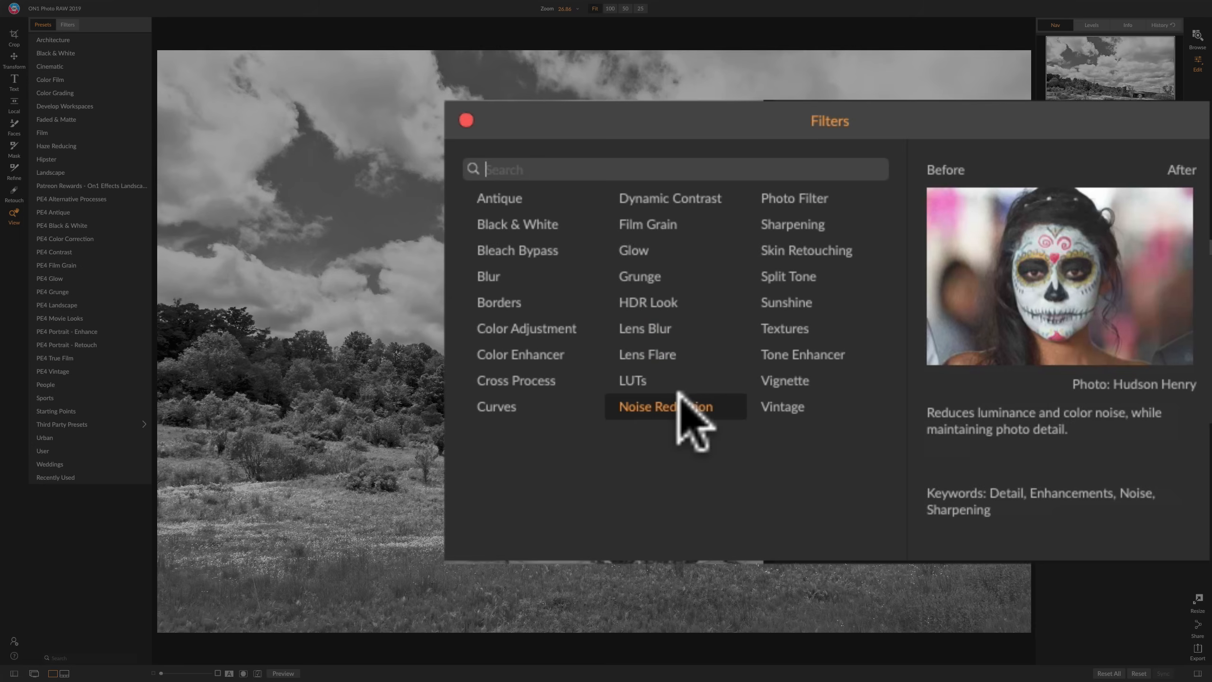
click(676, 405)
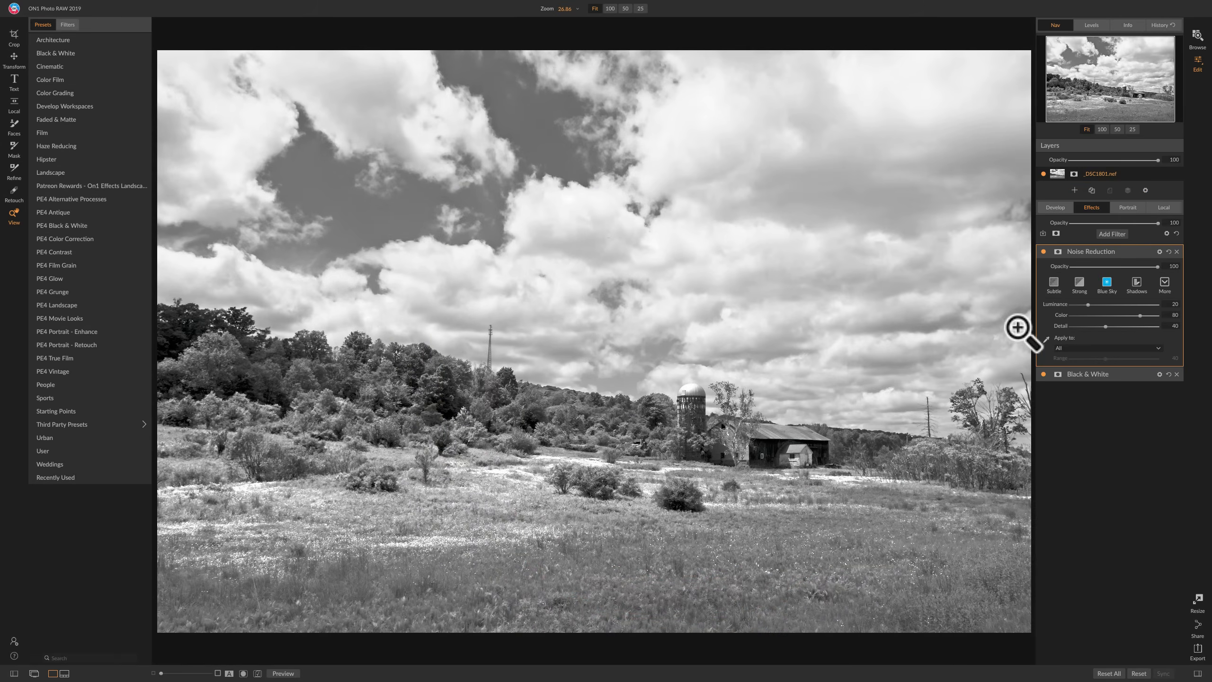
click(554, 147)
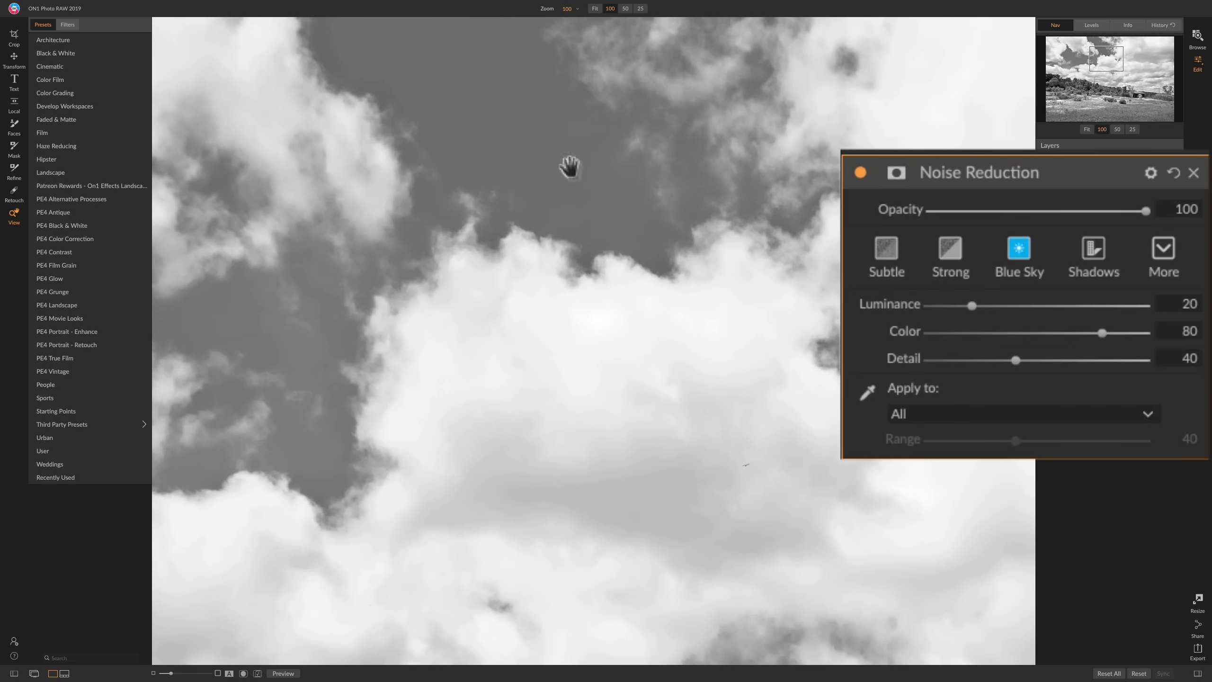
Try the Strong noise reduction style, return to Subtle, and set Luminance to 30.
click(887, 246)
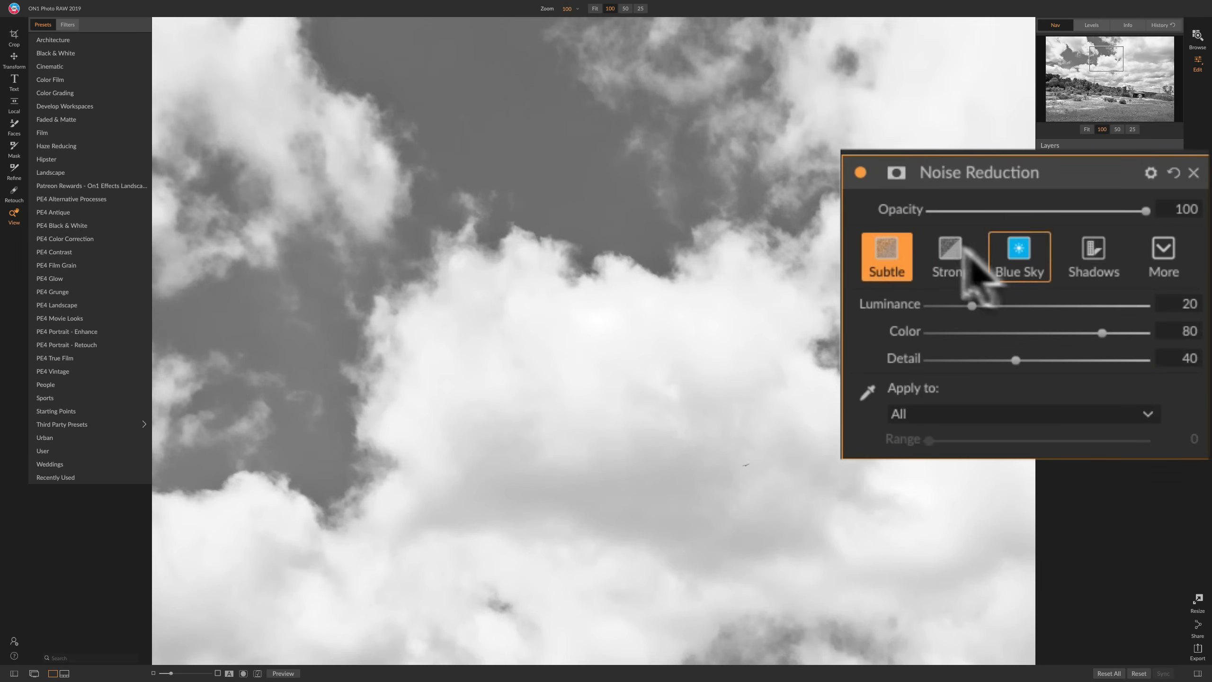
click(943, 246)
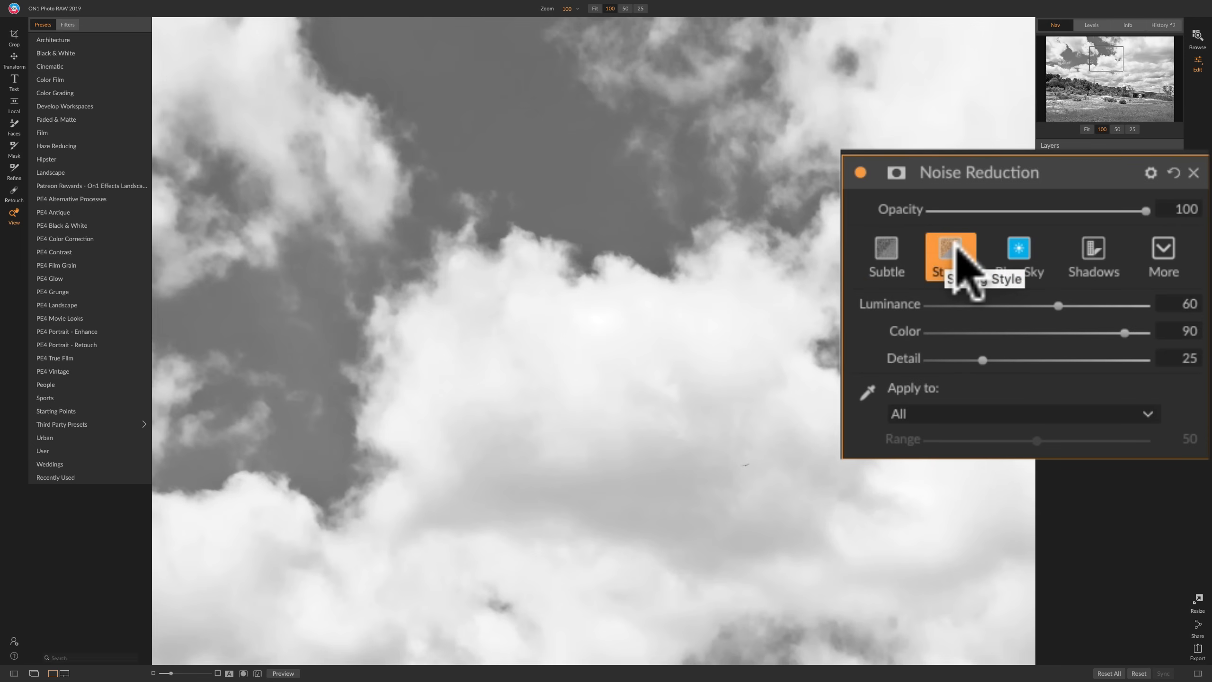
click(887, 245)
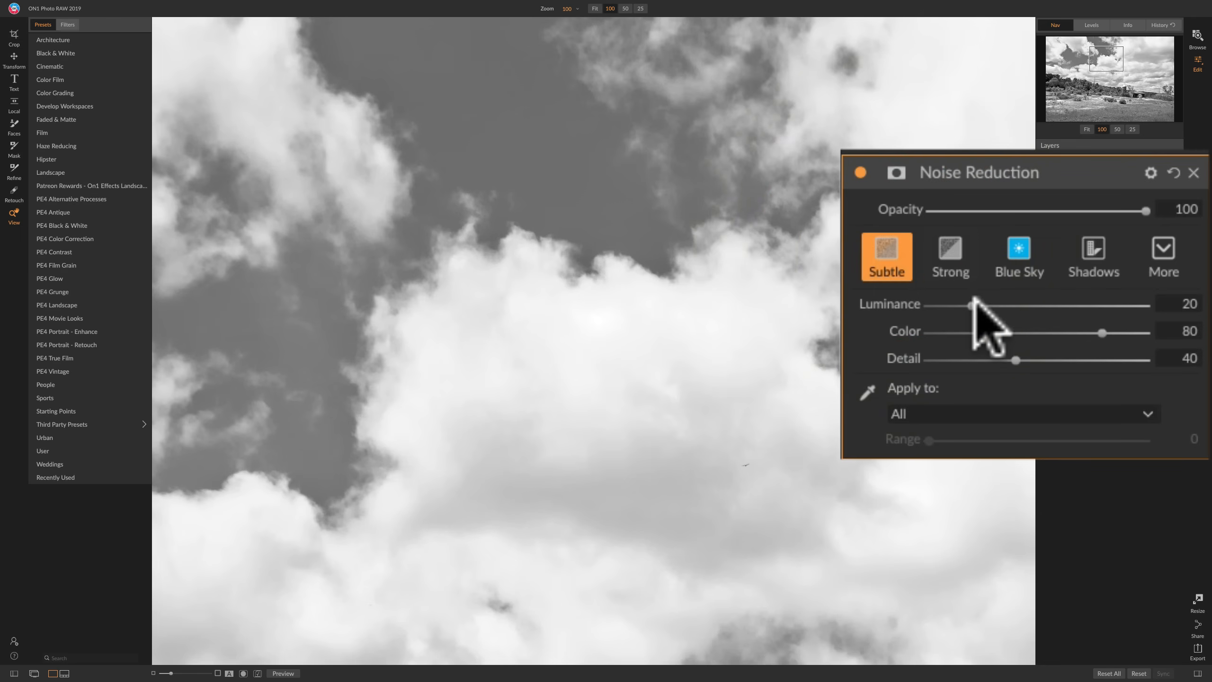
drag(970, 304, 992, 304)
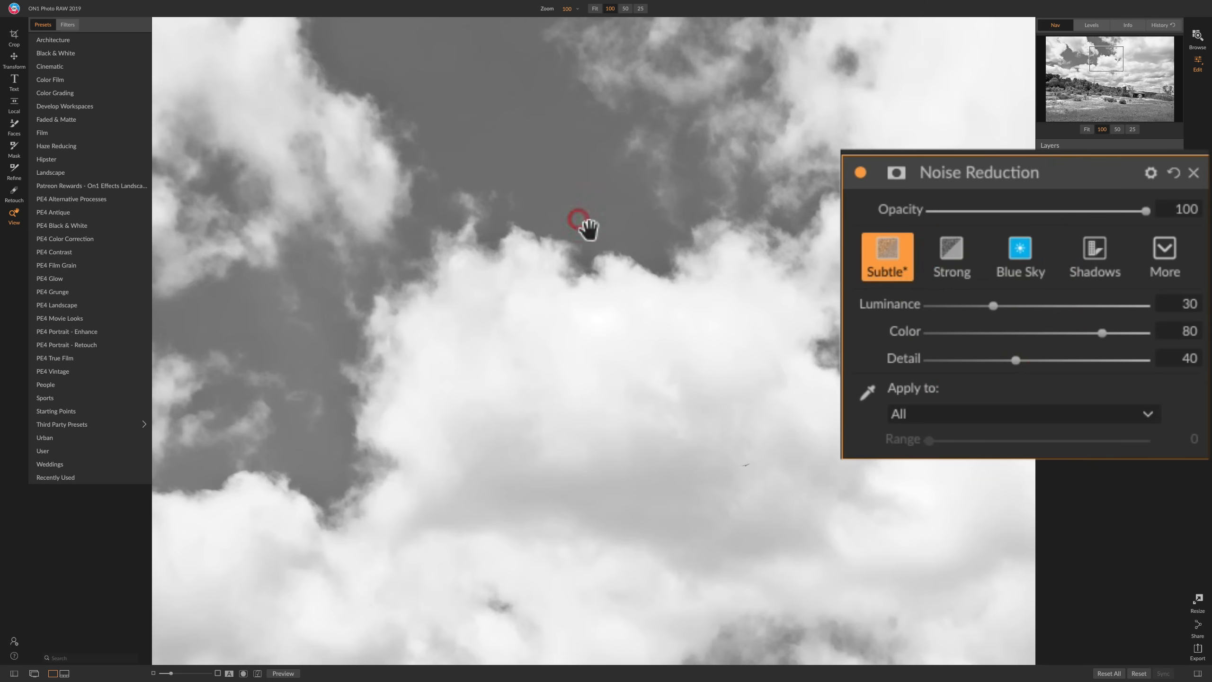
Compare the silo and trees at 100% with the Noise Reduction filter switched off and on.
click(579, 220)
click(695, 423)
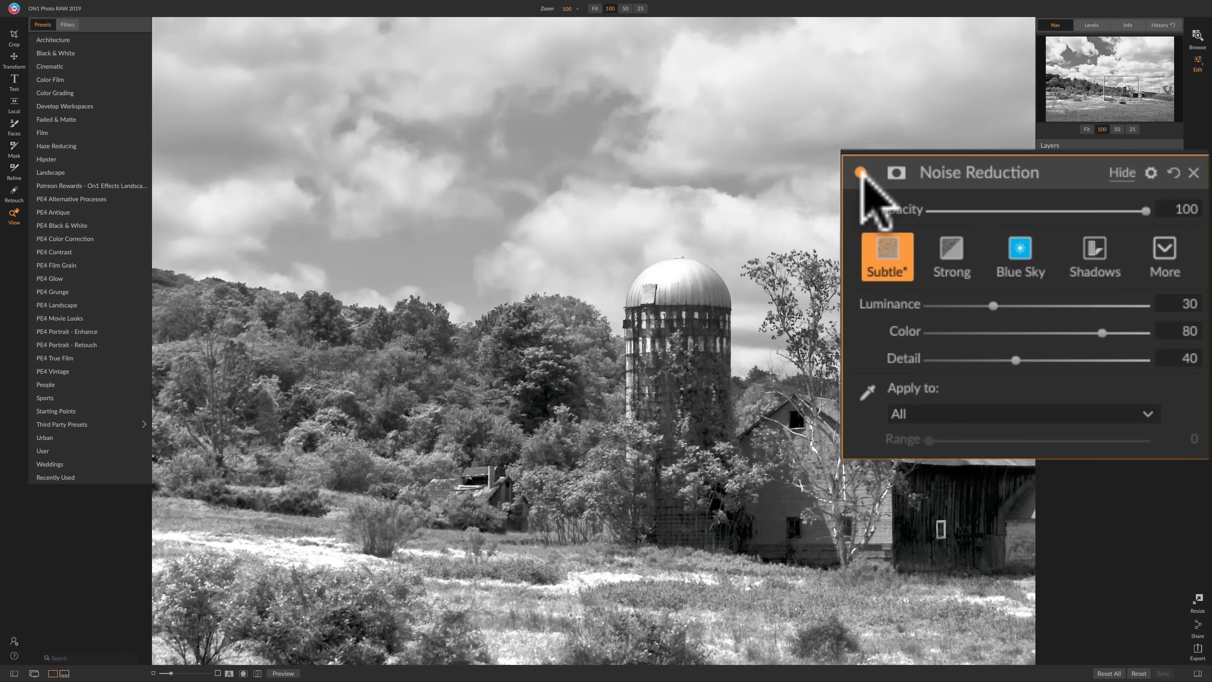
click(861, 172)
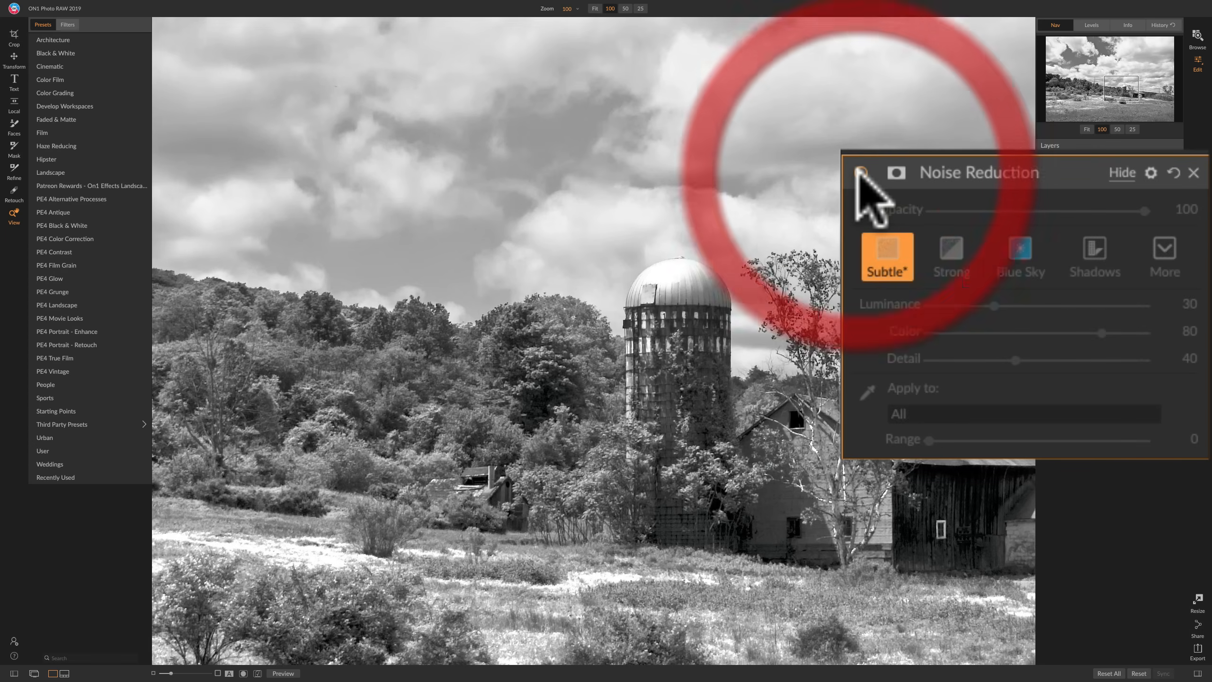
click(861, 172)
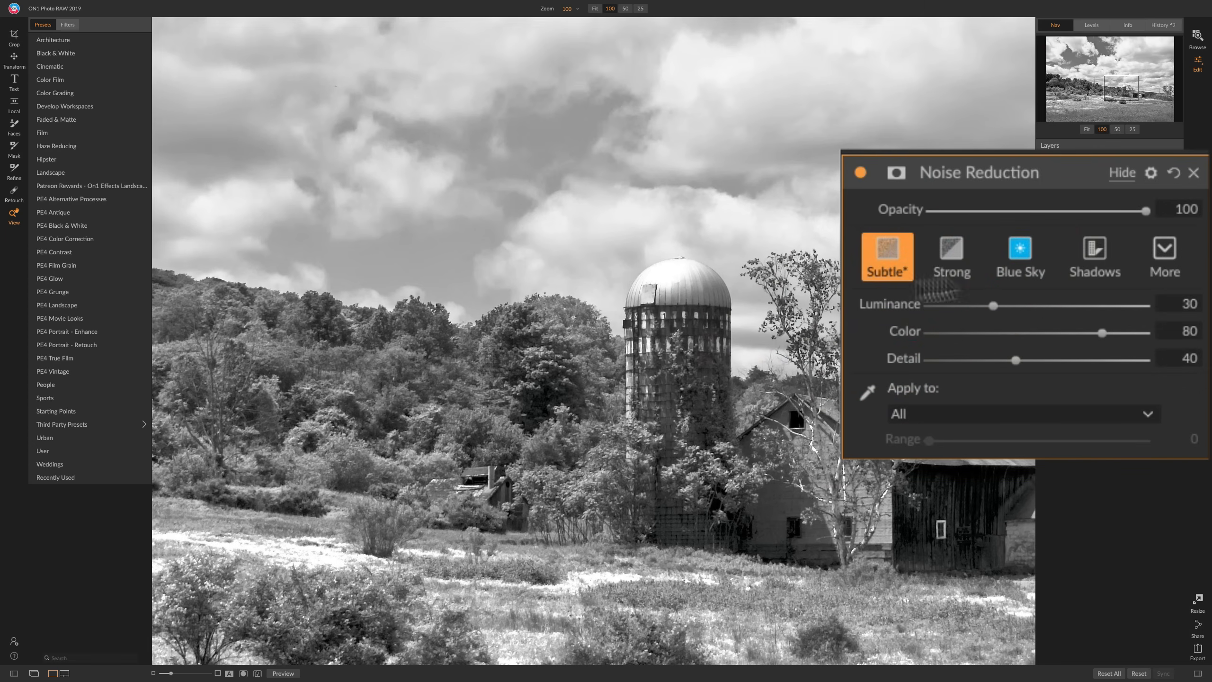
click(678, 281)
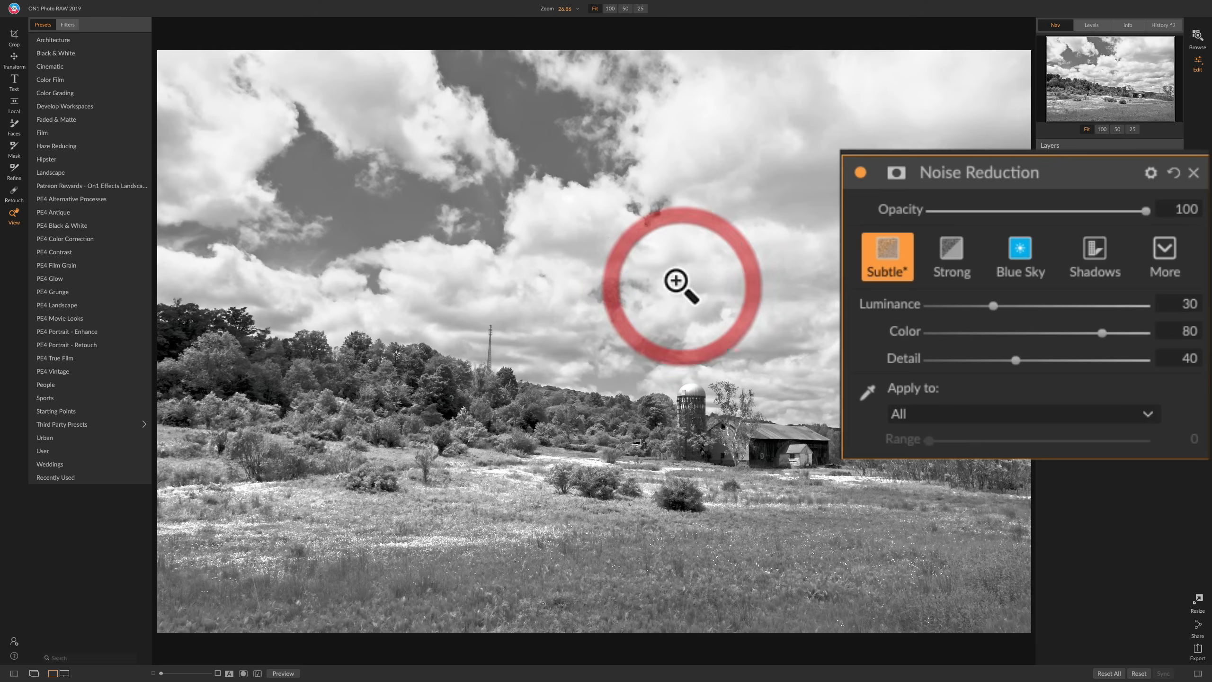
click(1050, 165)
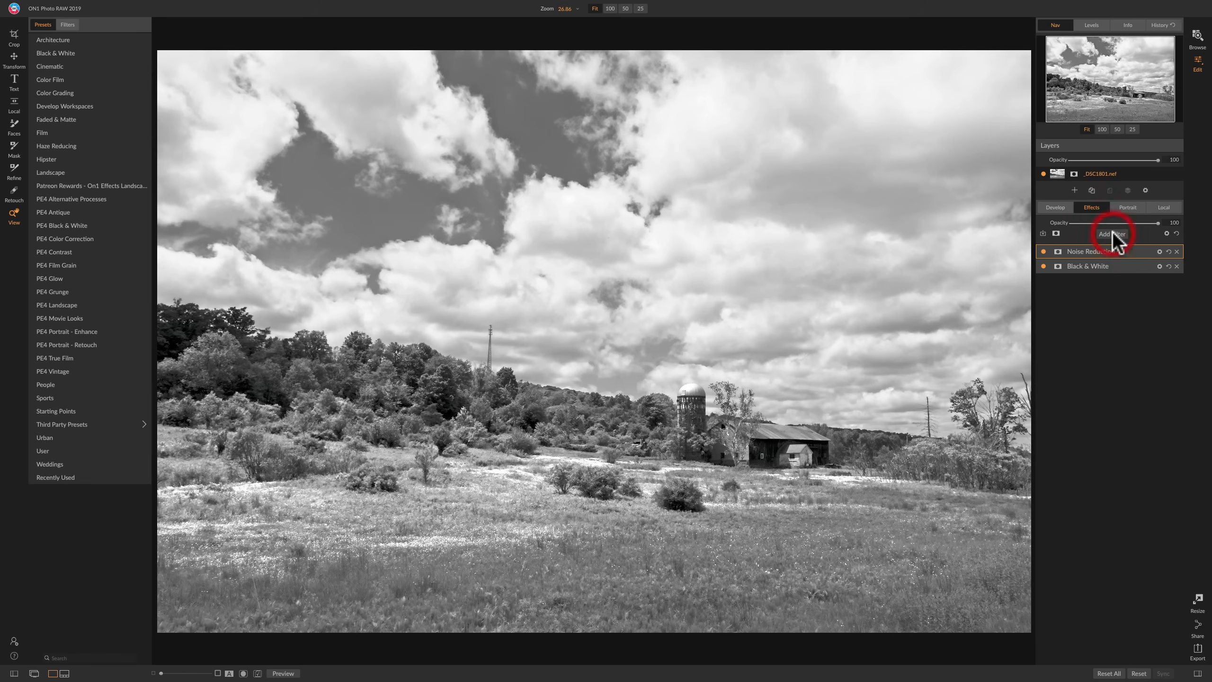
Add a Dynamic Contrast filter in the Natural style with Small at -8 and Opacity at 66.
click(1111, 233)
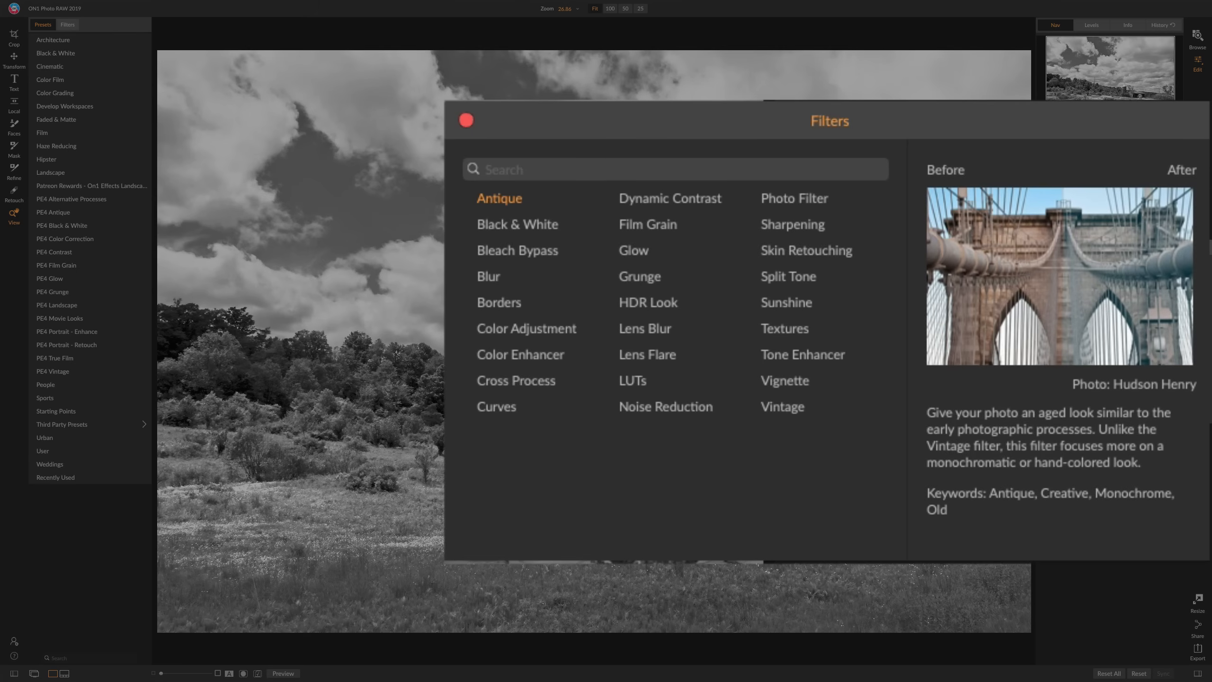
click(691, 196)
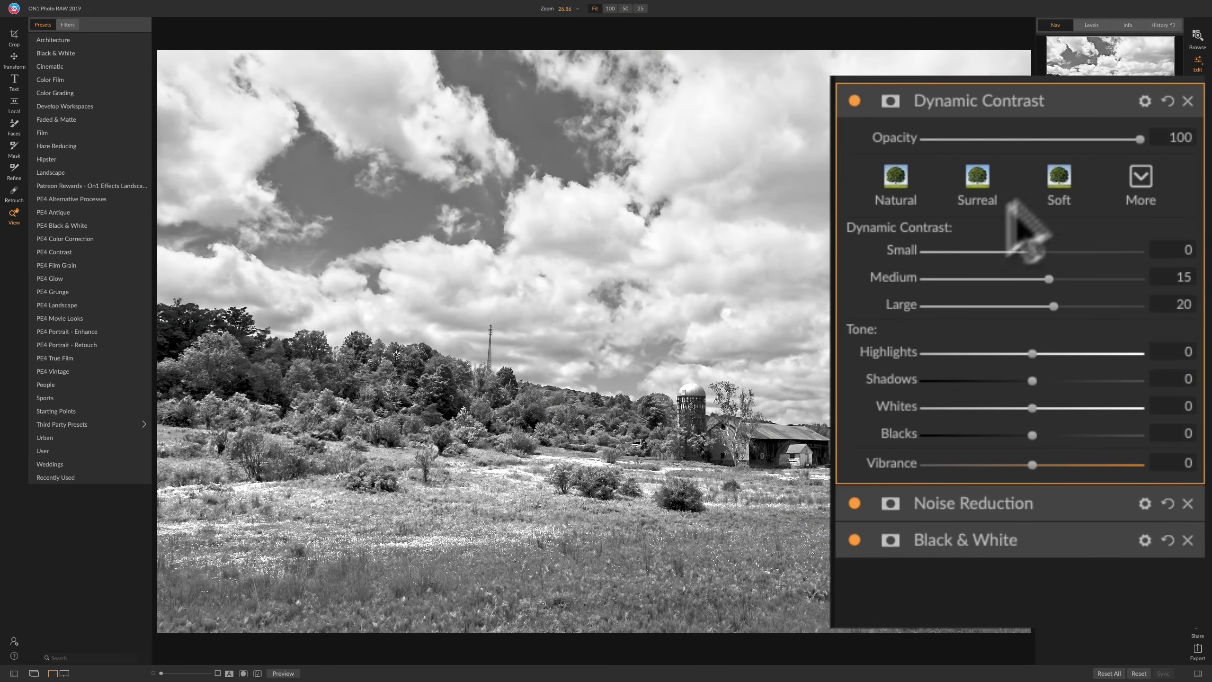
click(906, 191)
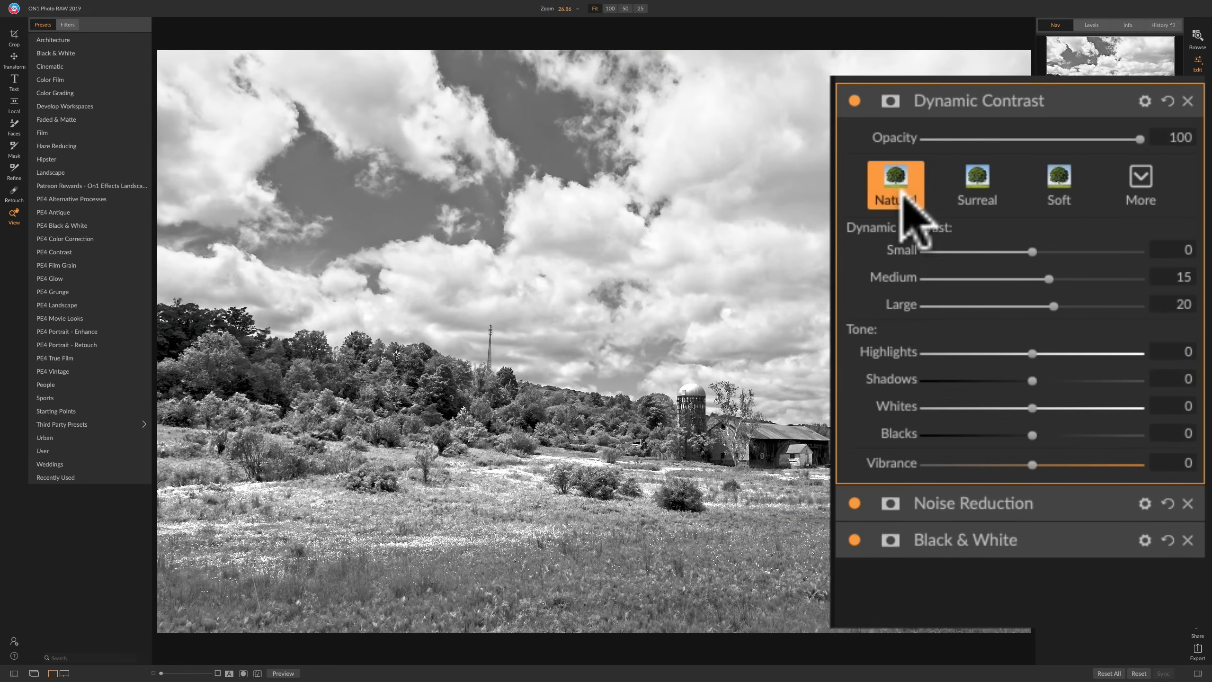
drag(1031, 251, 1022, 250)
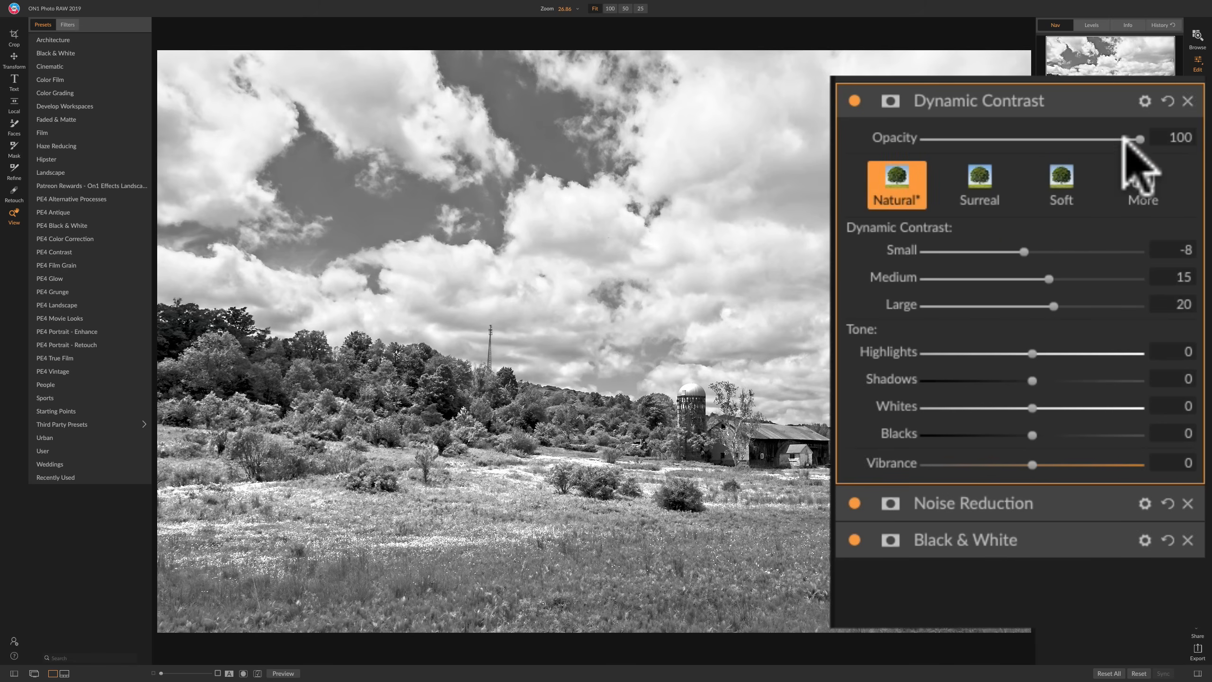
drag(1138, 139, 1064, 158)
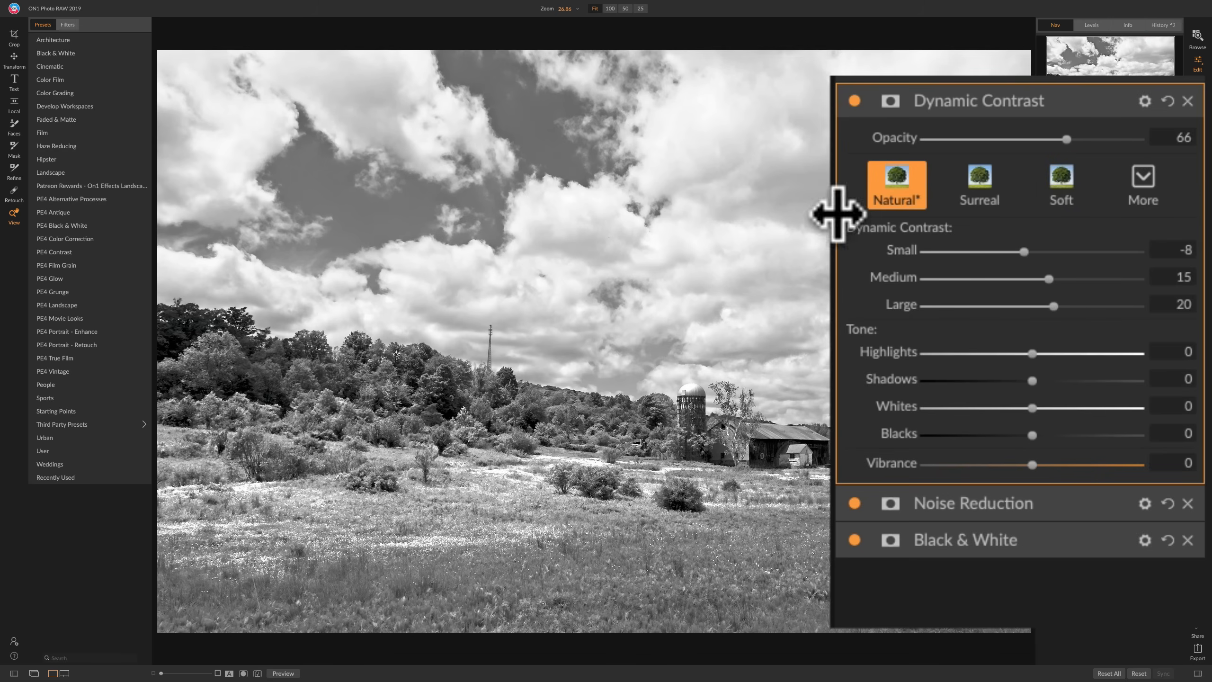
Compare the photo with the Dynamic Contrast filter switched off and on.
click(854, 101)
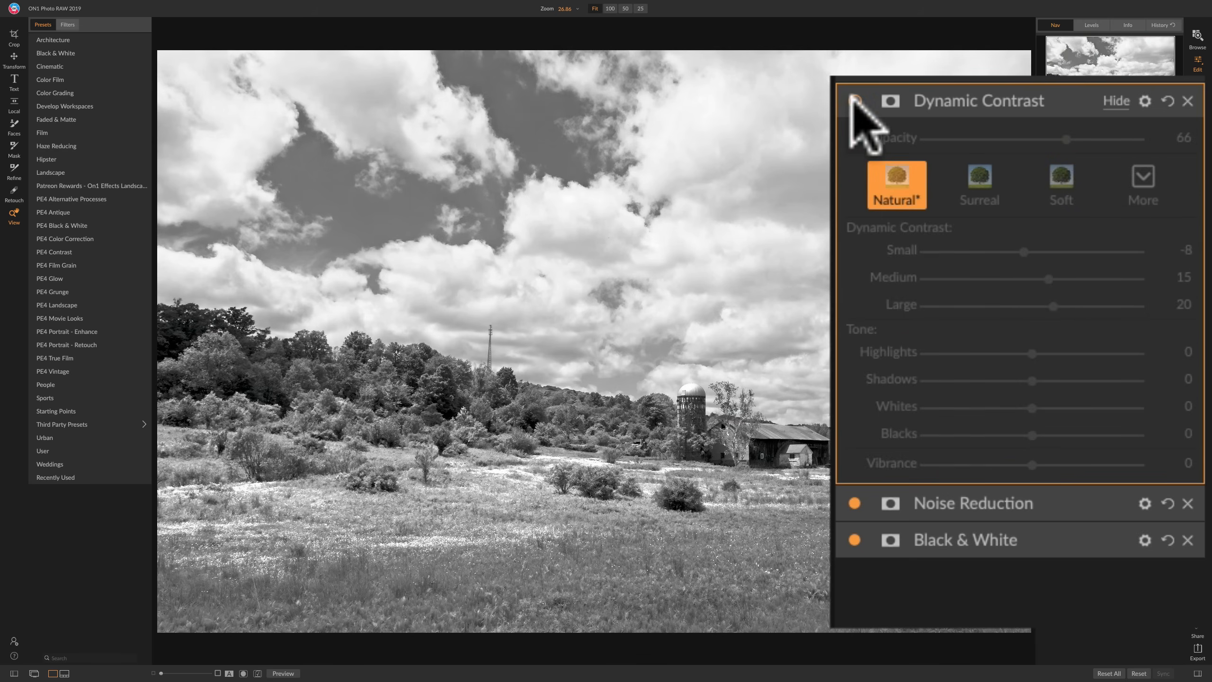
click(854, 100)
click(854, 101)
click(854, 100)
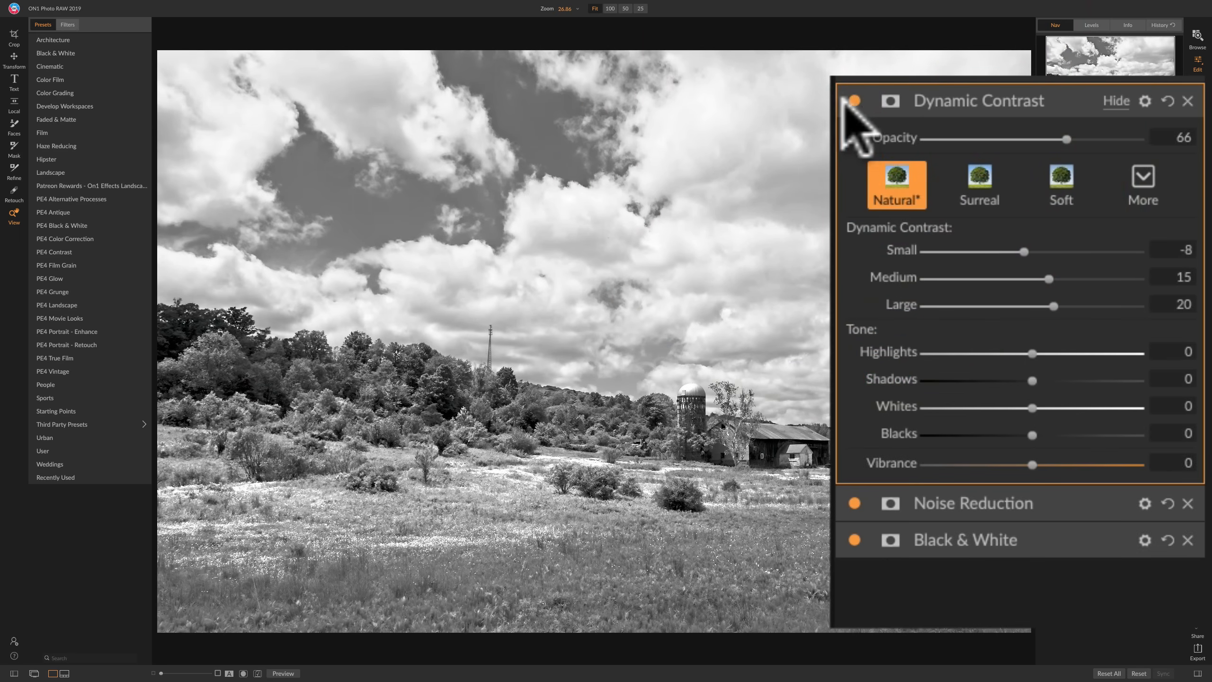
Open the Dynamic Contrast filter's mask, invert it, and set the masking brush to Paint In.
click(889, 101)
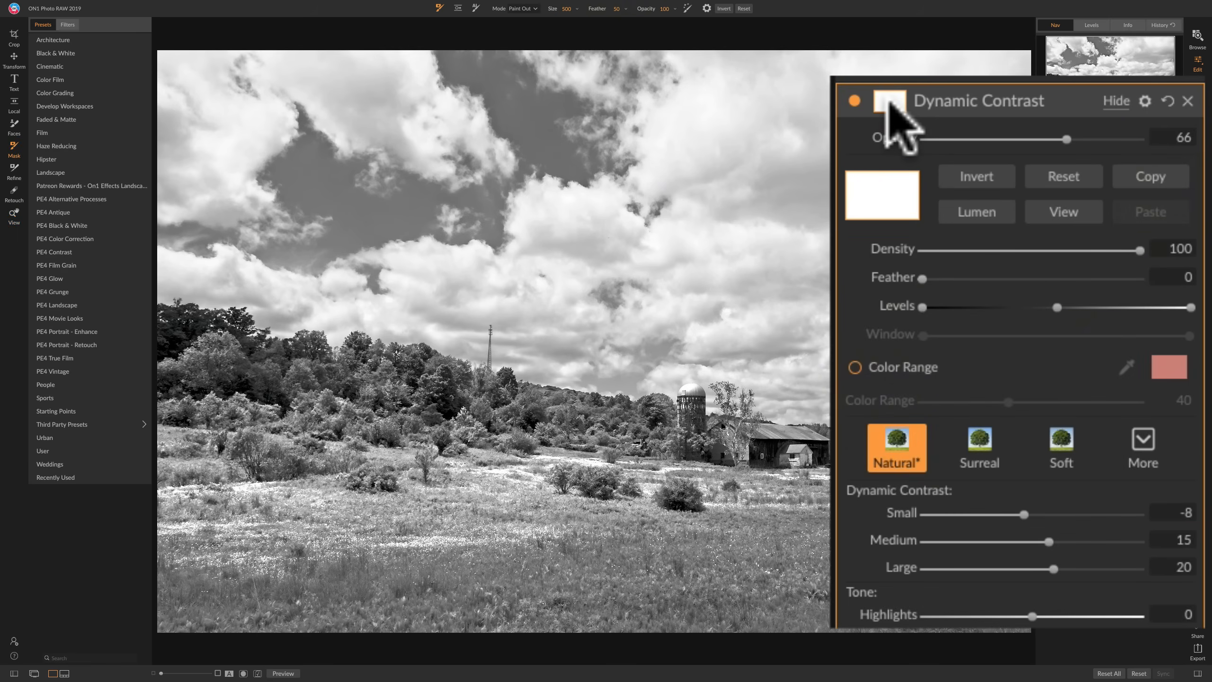
click(973, 175)
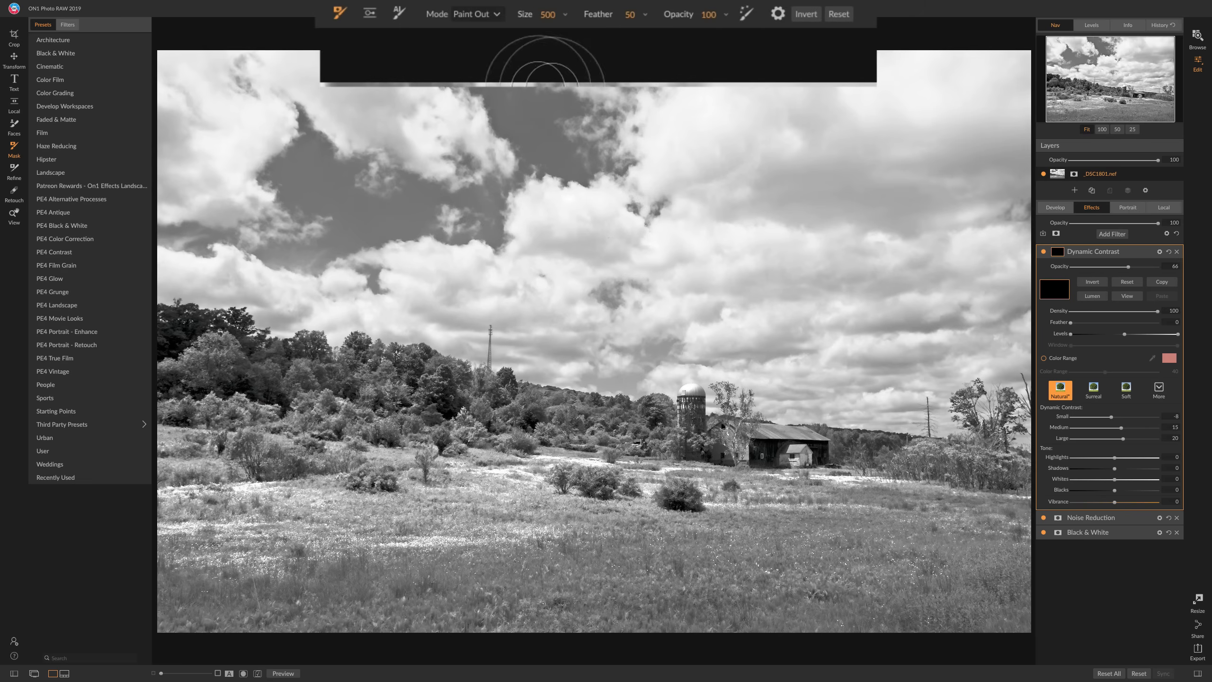
click(496, 14)
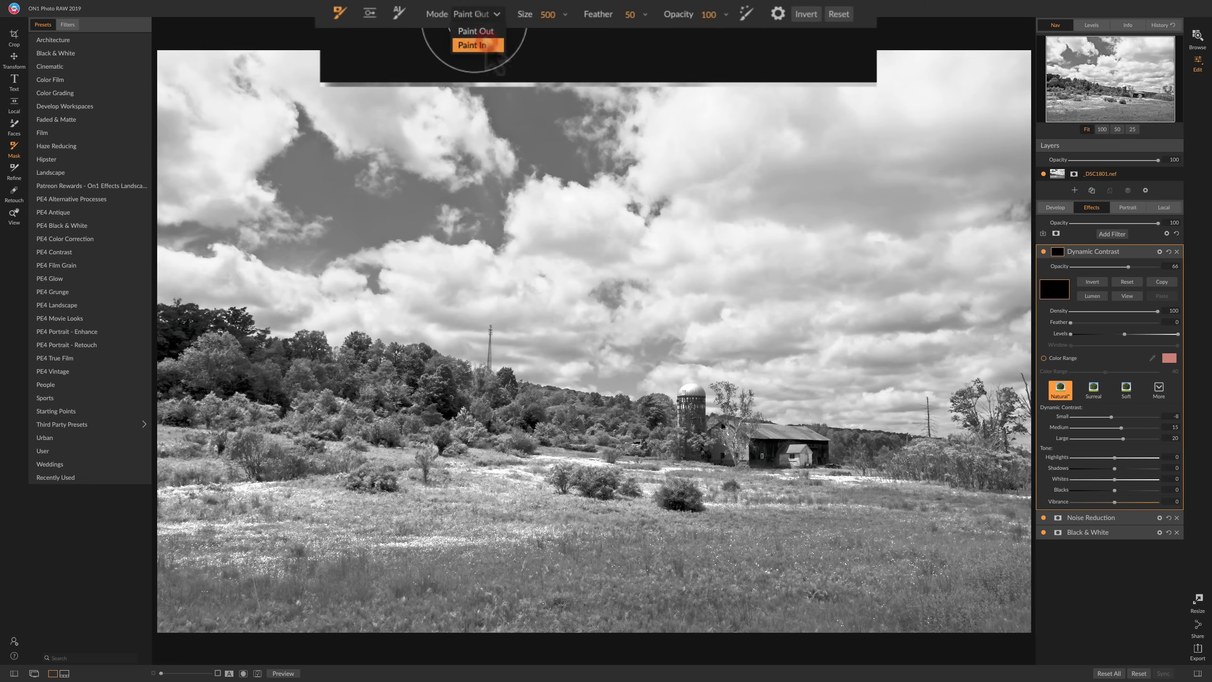
click(480, 29)
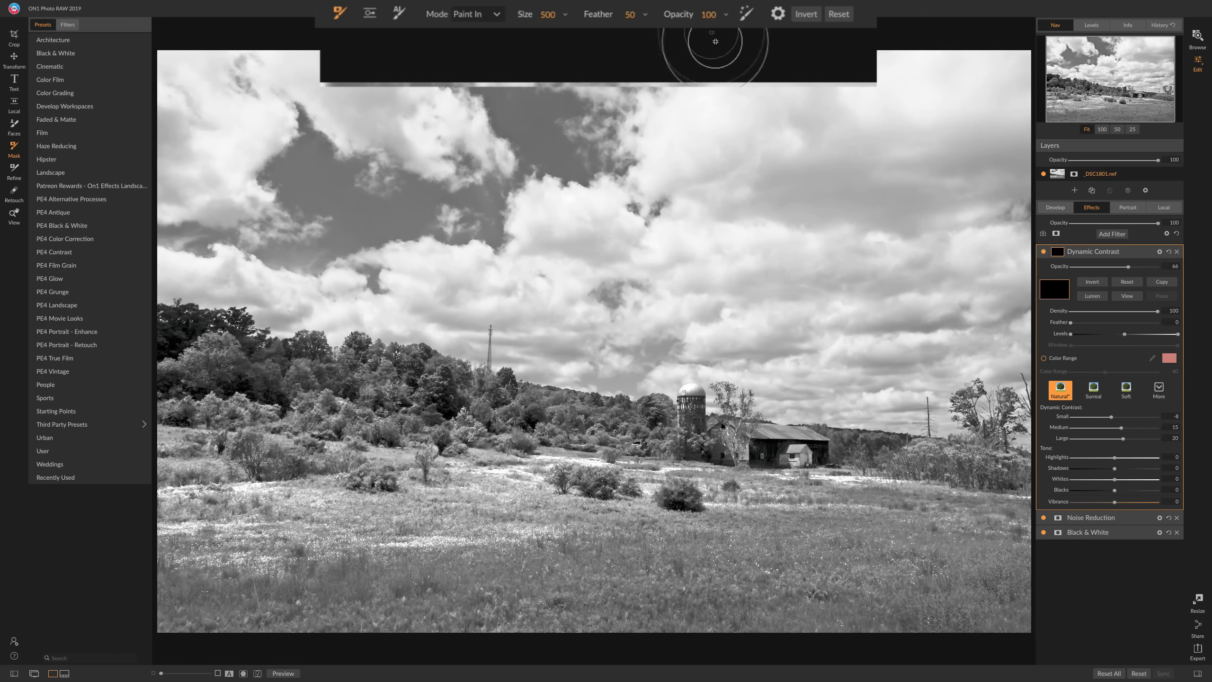
Enlarge the brush to size 1500 and paint the Dynamic Contrast filter into the whole cloudy sky.
key(bracketright)
key(bracketright)
key(bracketright)
key(bracketright)
key(bracketright)
key(bracketright)
key(bracketright)
key(bracketright)
key(bracketright)
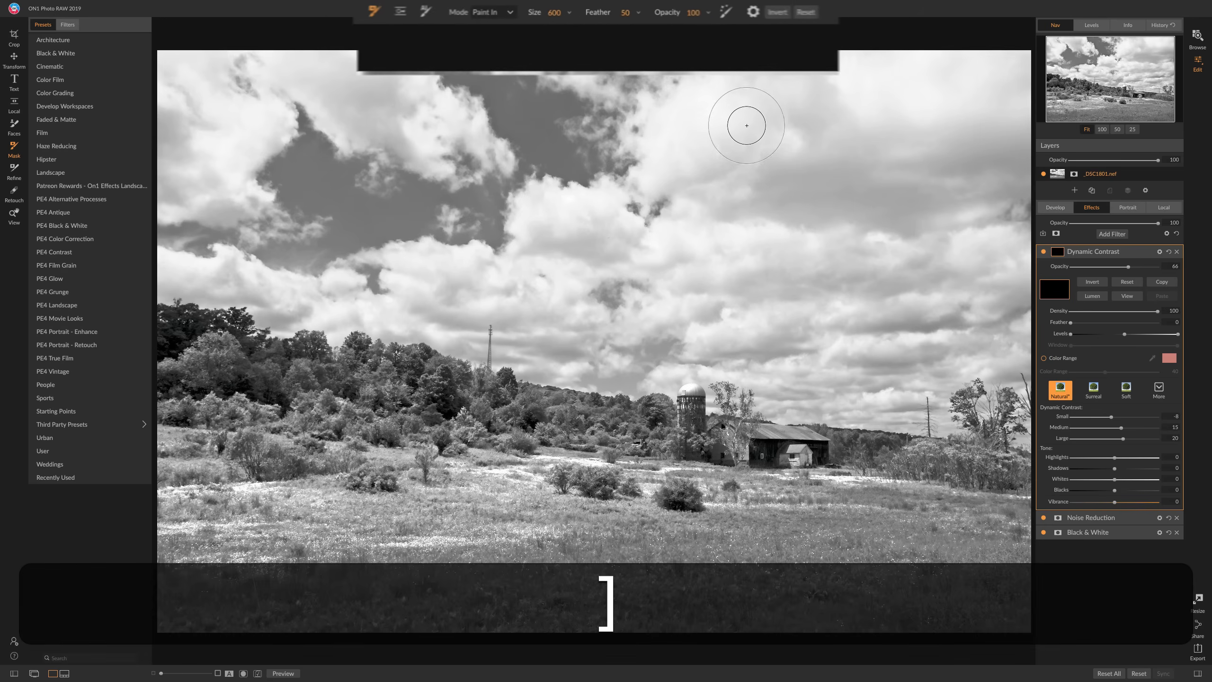
key(bracketright)
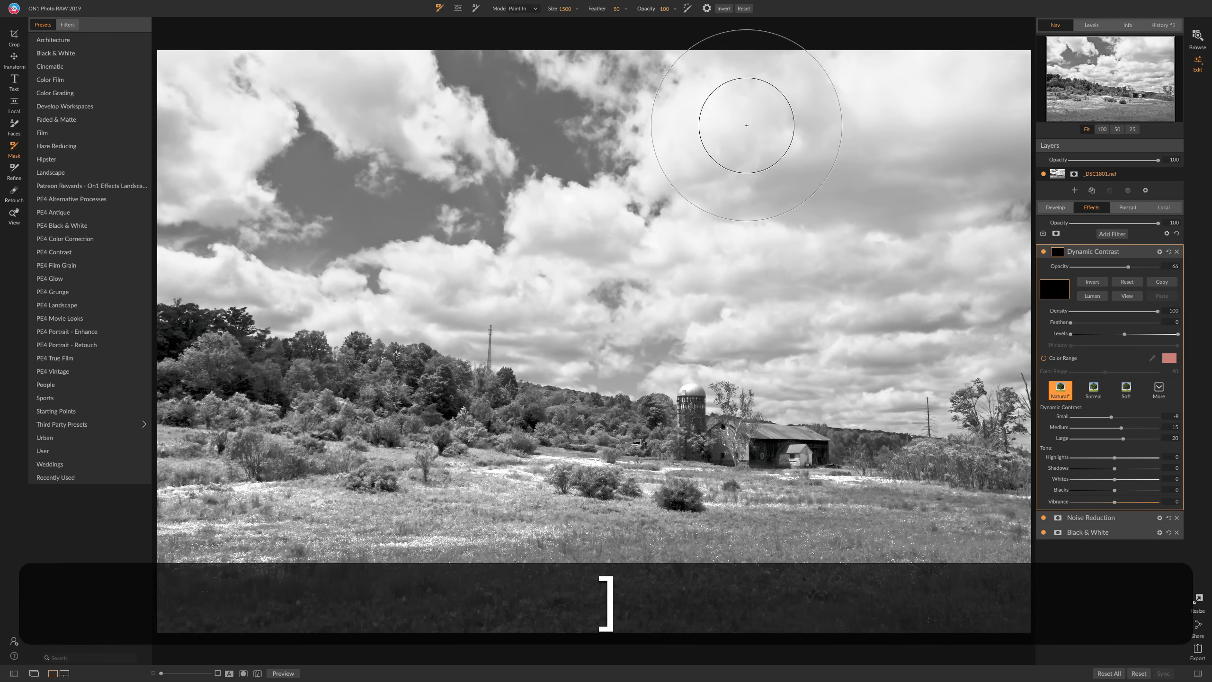
mouse_move(998, 82)
mouse_down()
mouse_move(186, 97)
mouse_move(167, 94)
mouse_move(163, 75)
mouse_move(170, 108)
mouse_move(301, 160)
mouse_move(1013, 168)
mouse_move(1016, 182)
mouse_move(917, 200)
mouse_move(640, 206)
mouse_move(265, 178)
mouse_move(196, 188)
mouse_move(185, 218)
mouse_move(308, 285)
mouse_move(407, 302)
mouse_move(590, 290)
mouse_move(977, 364)
mouse_move(995, 365)
mouse_move(1003, 347)
mouse_move(1006, 302)
mouse_move(744, 272)
mouse_up()
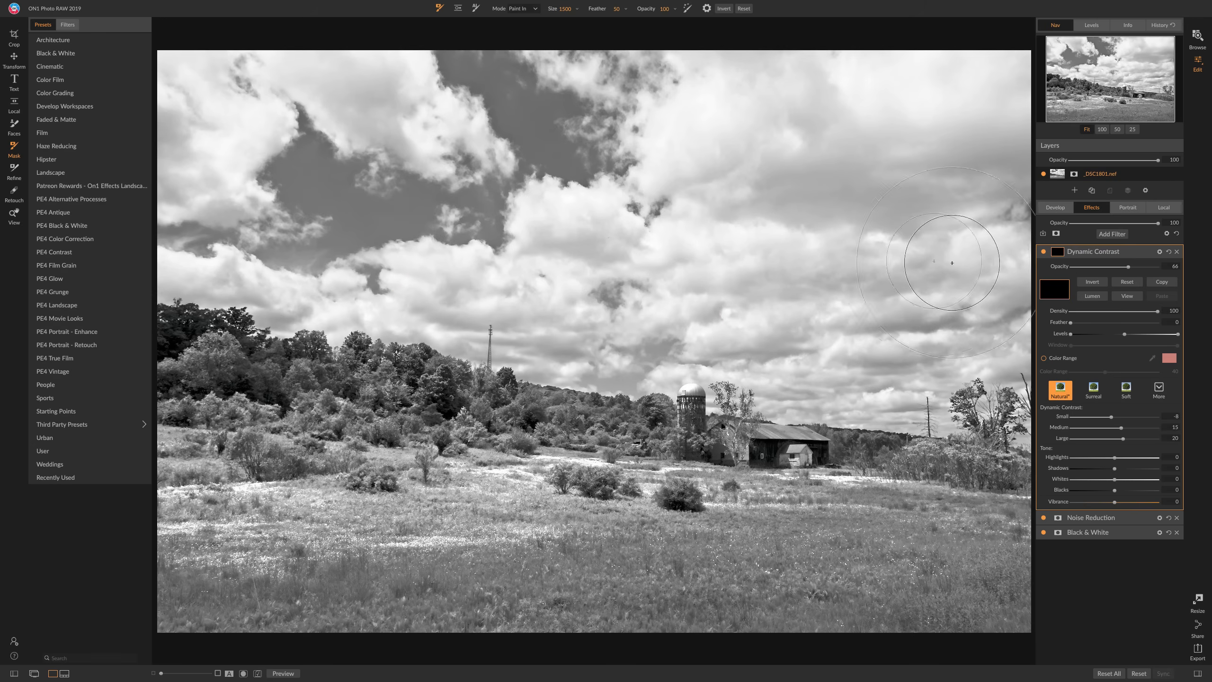
click(682, 271)
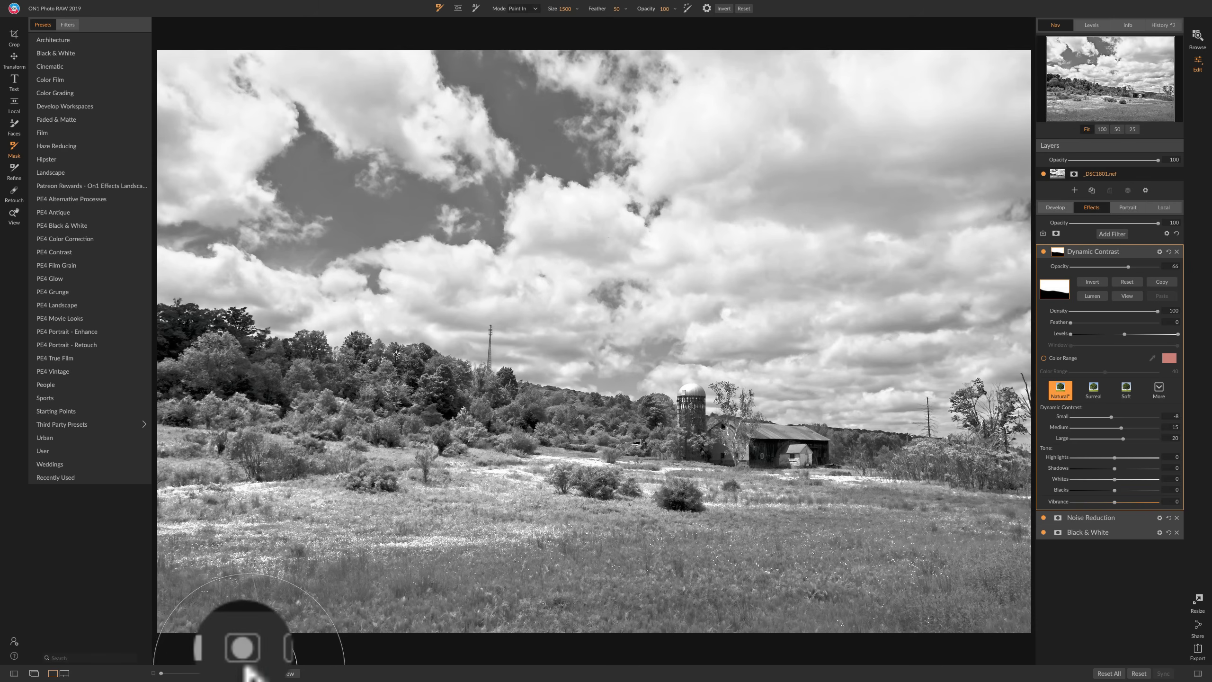
Show the red mask overlay and paint in the missed parts of the sky down toward the horizon.
mouse_move(251, 678)
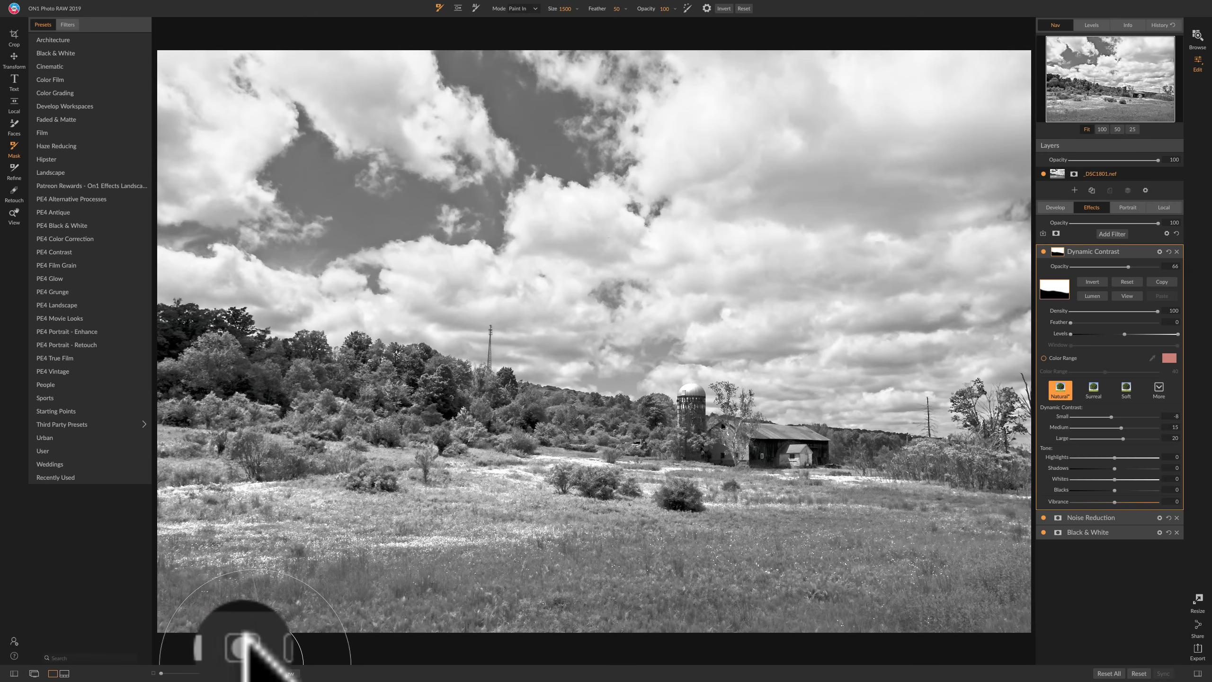
click(252, 670)
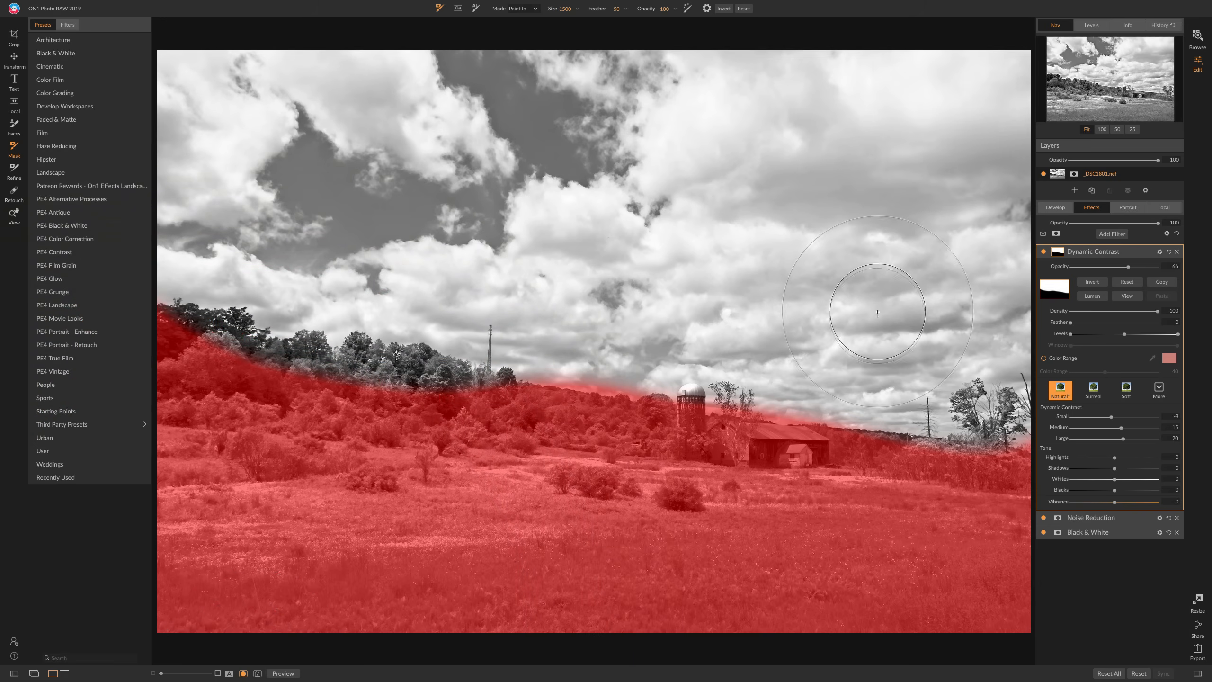
mouse_move(868, 330)
mouse_down()
mouse_move(744, 337)
mouse_move(557, 308)
mouse_move(518, 291)
mouse_move(475, 207)
mouse_up()
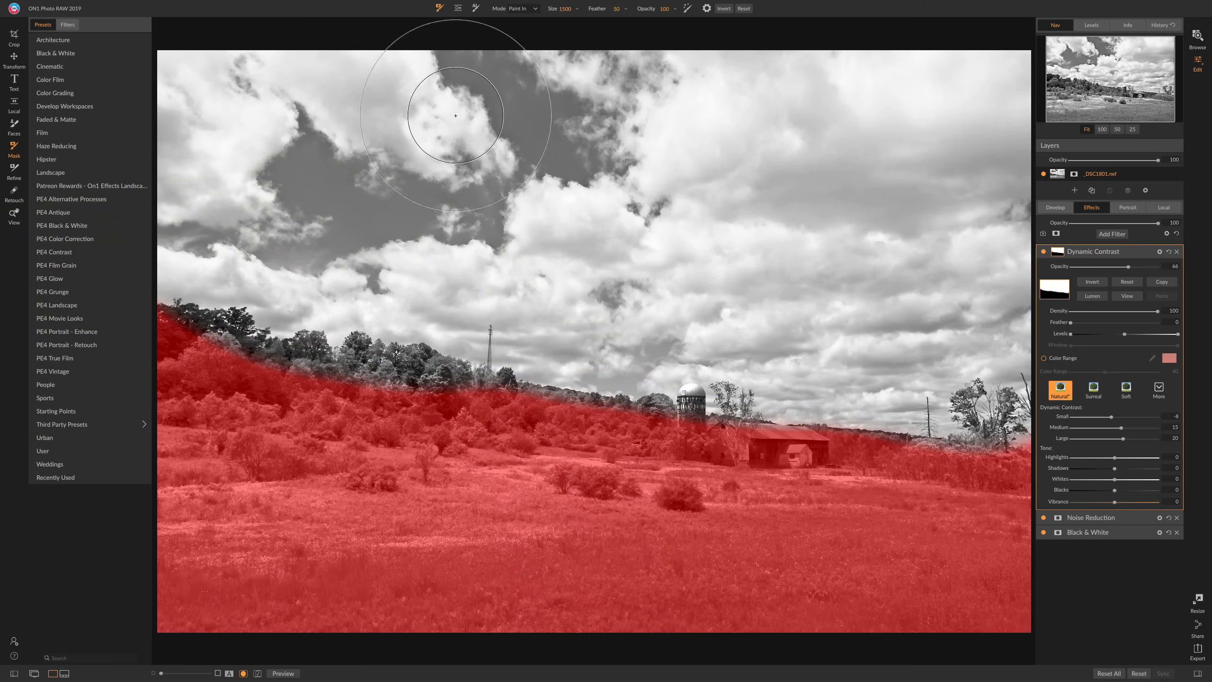
Set the brush to Paint Out at size 700 and remove the filter along the tree line and horizon.
click(535, 5)
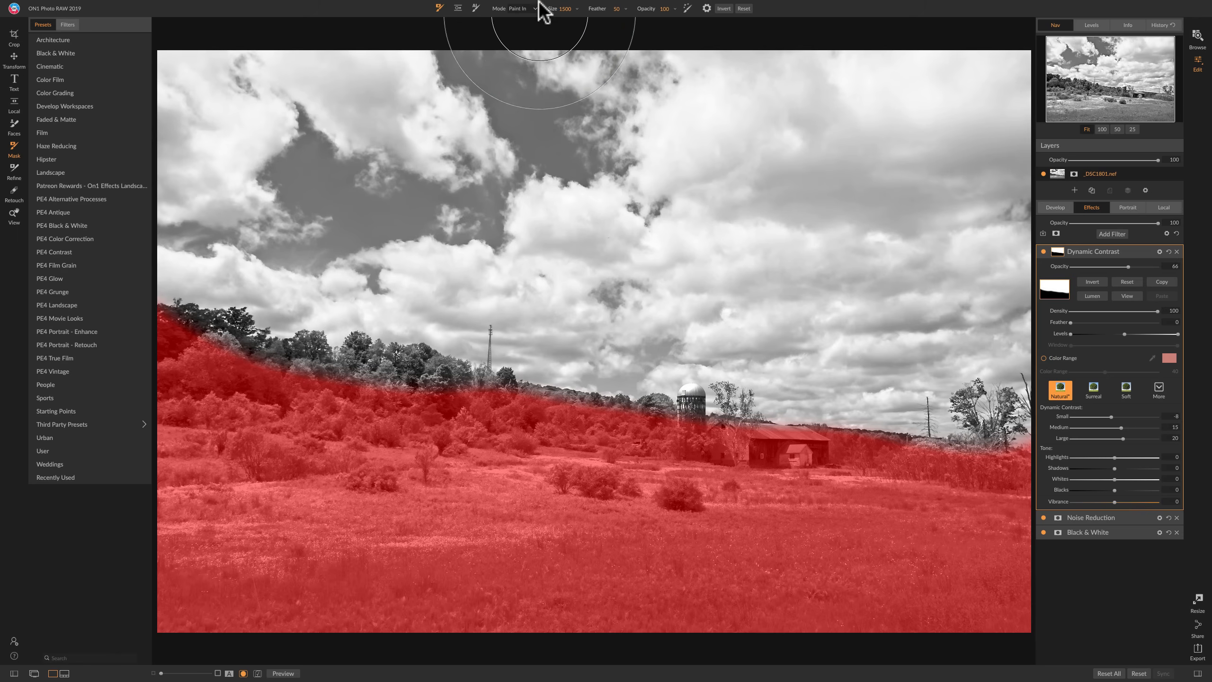
click(531, 19)
key(bracketleft)
key(bracketleft)
key(bracketleft)
key(bracketleft)
key(bracketleft)
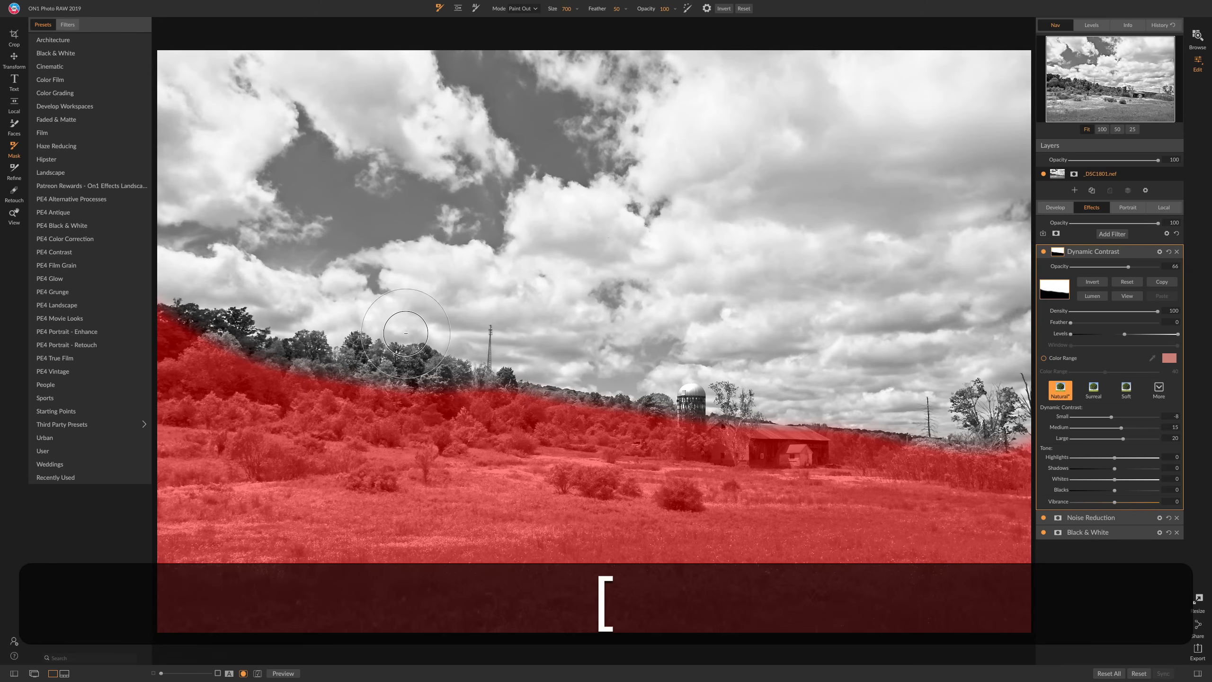
mouse_move(169, 324)
mouse_down()
mouse_move(327, 380)
mouse_move(456, 393)
mouse_move(680, 455)
mouse_move(994, 478)
mouse_up()
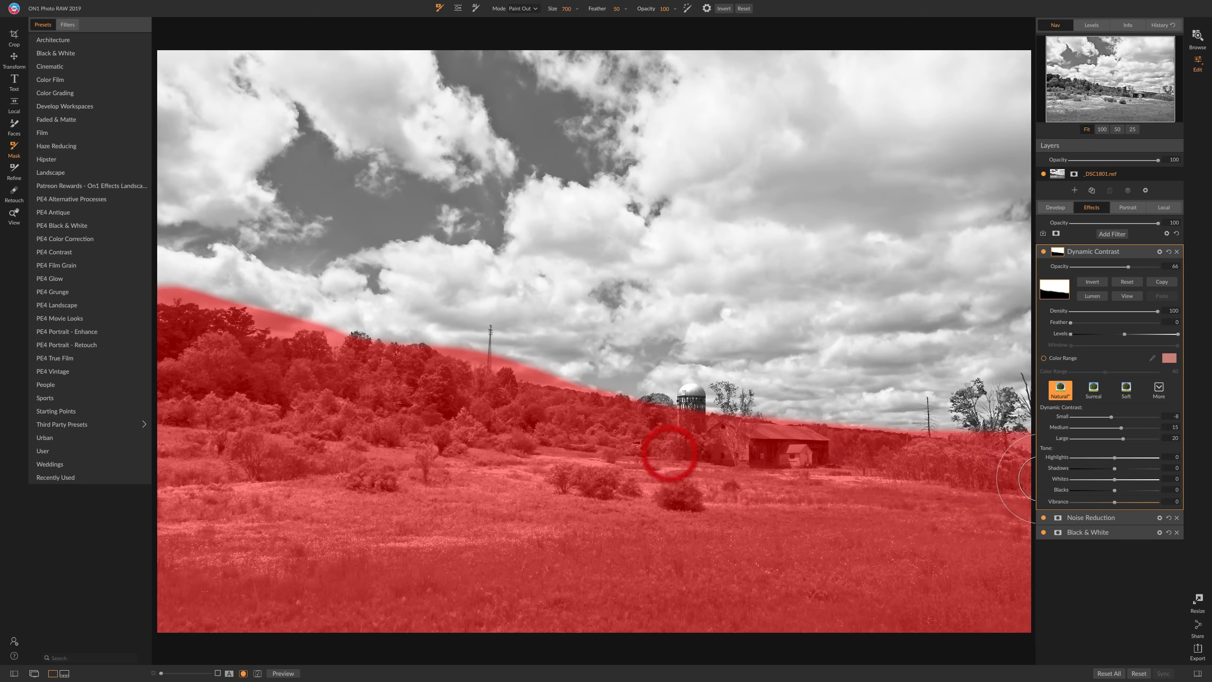
Paint the filter back into the sky just above the trees in Paint In mode with Perfect Brush on, and hide the mask overlay.
click(535, 7)
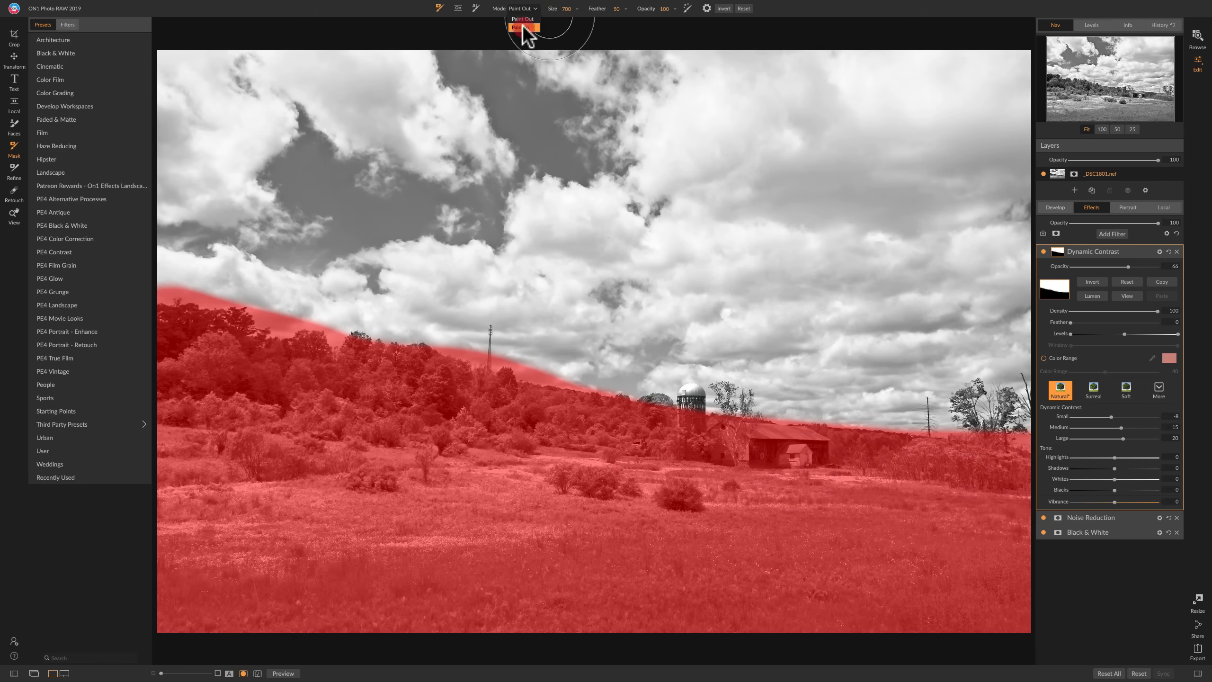
click(523, 27)
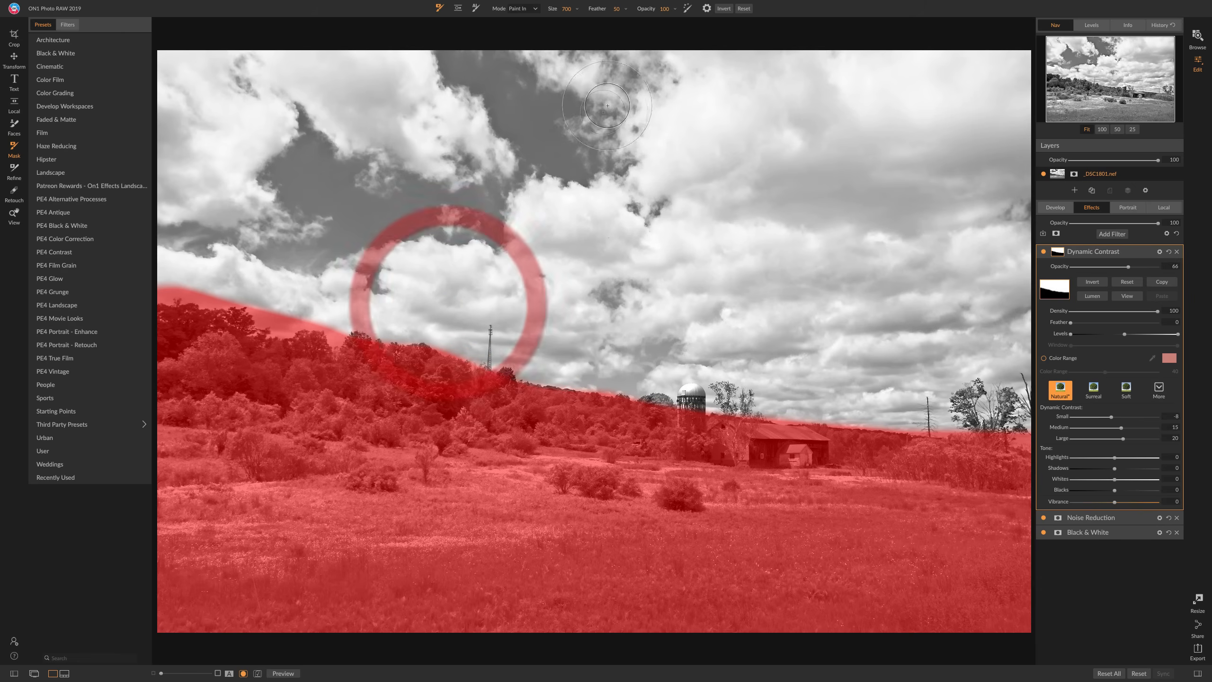
click(688, 8)
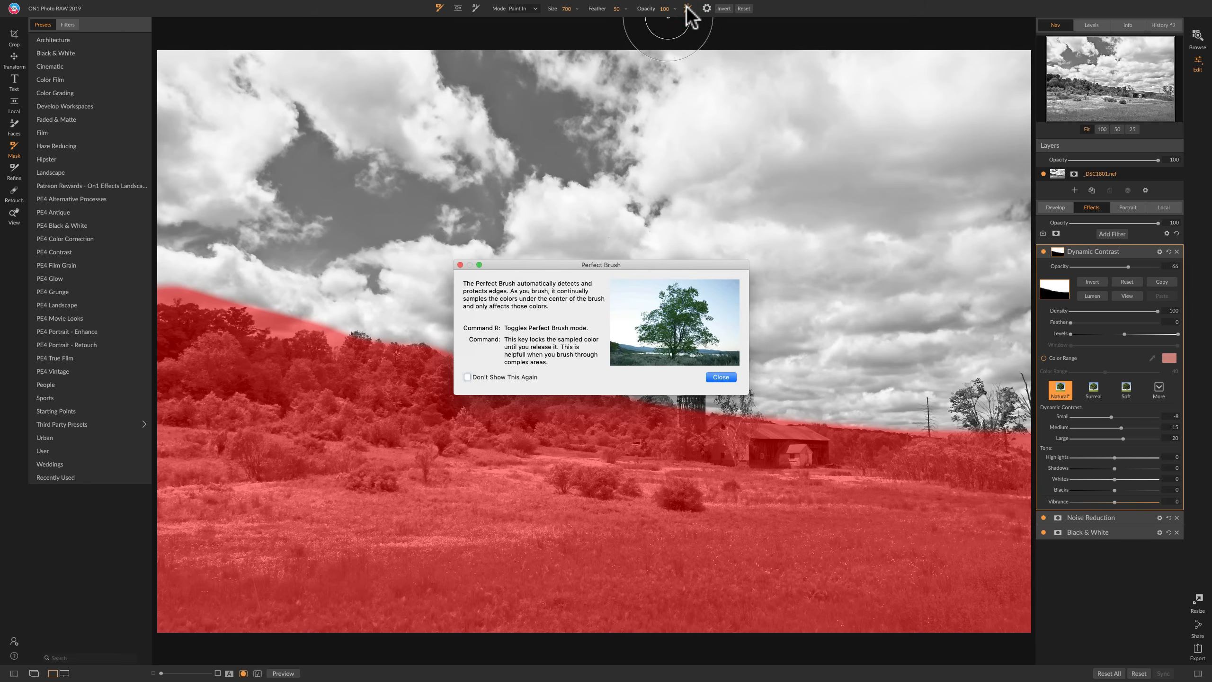
click(721, 377)
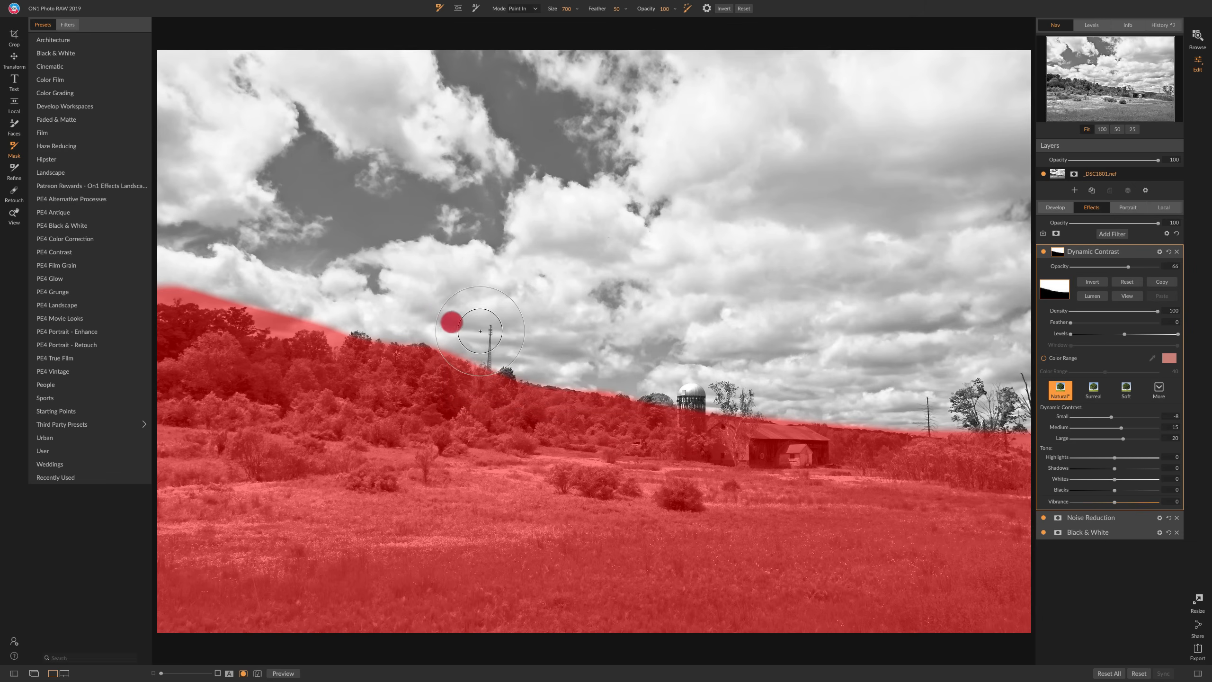
drag(305, 292, 326, 312)
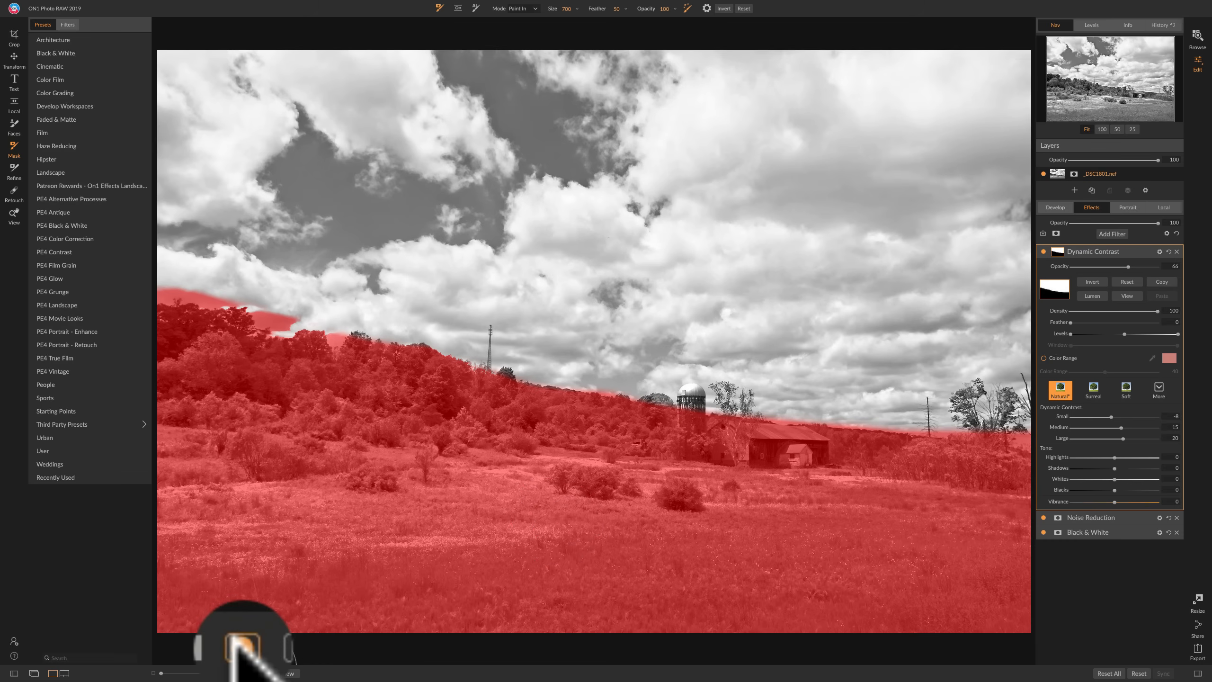
click(238, 644)
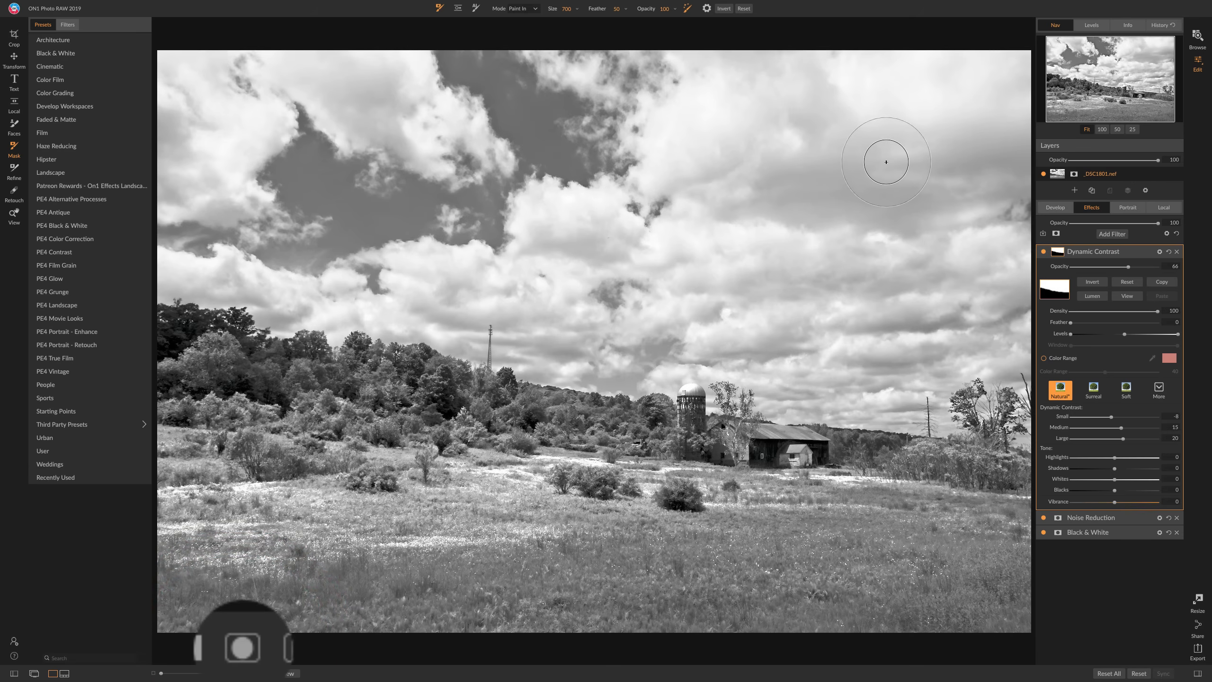
Compare the photo with the masked Dynamic Contrast filter switched off and on, and collapse the filter's settings.
click(1044, 252)
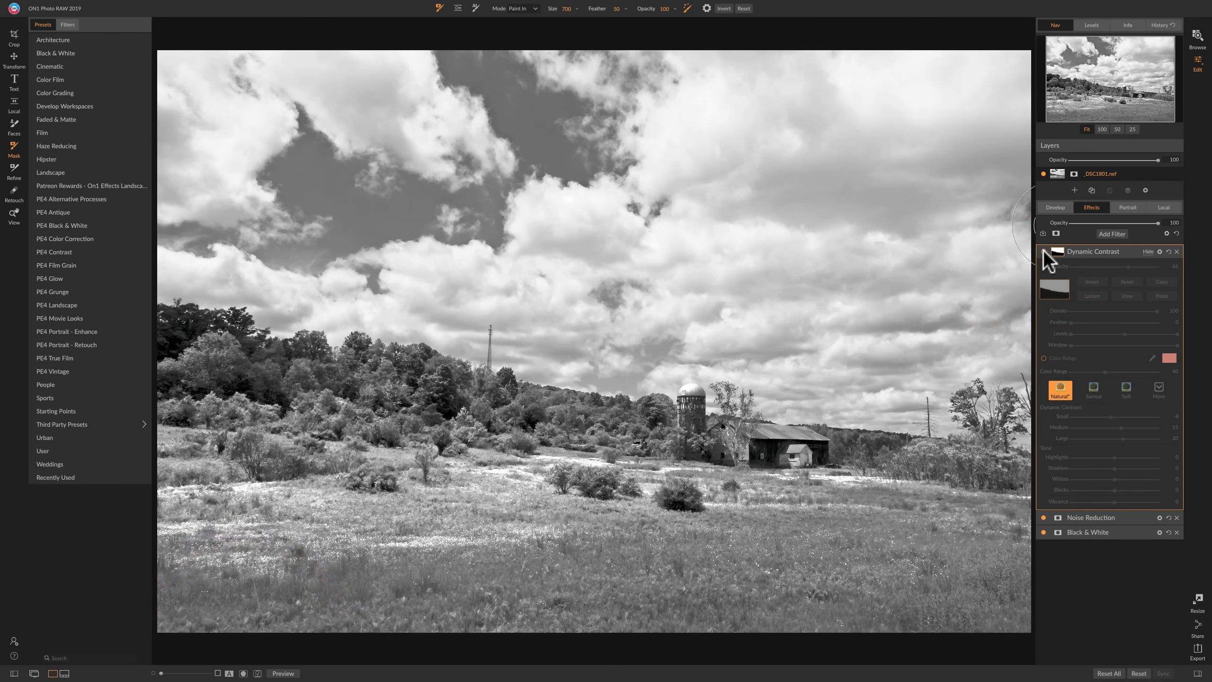
click(1043, 251)
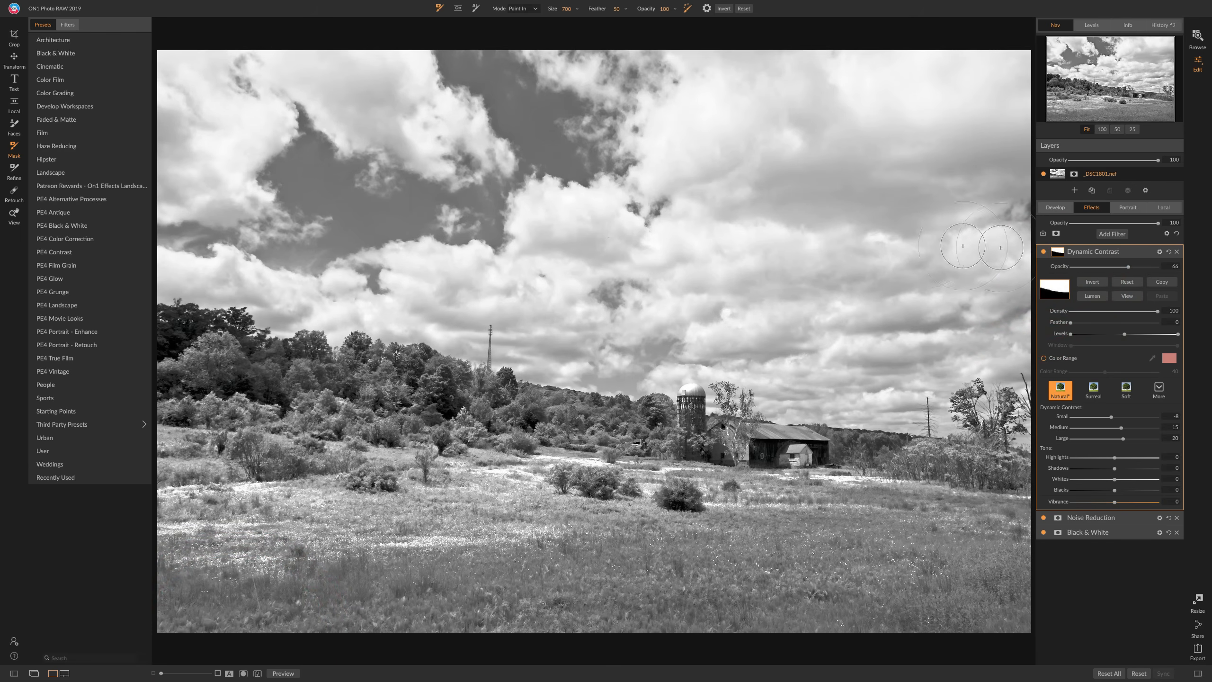
click(1044, 252)
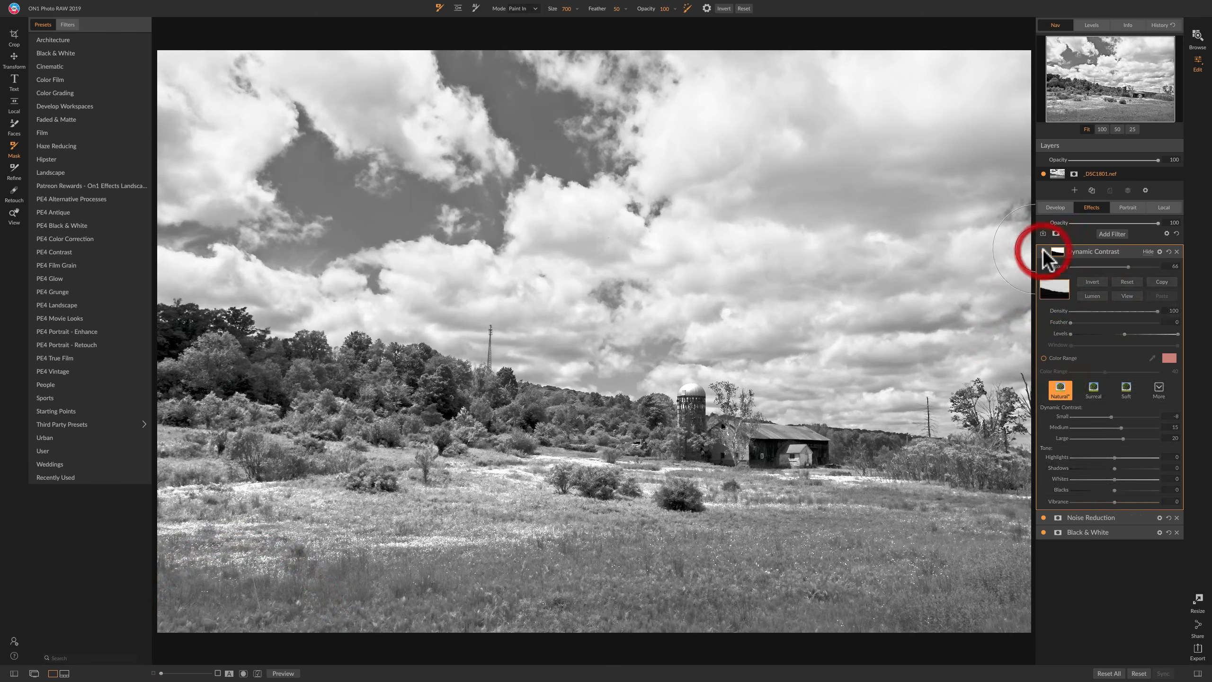
click(1043, 252)
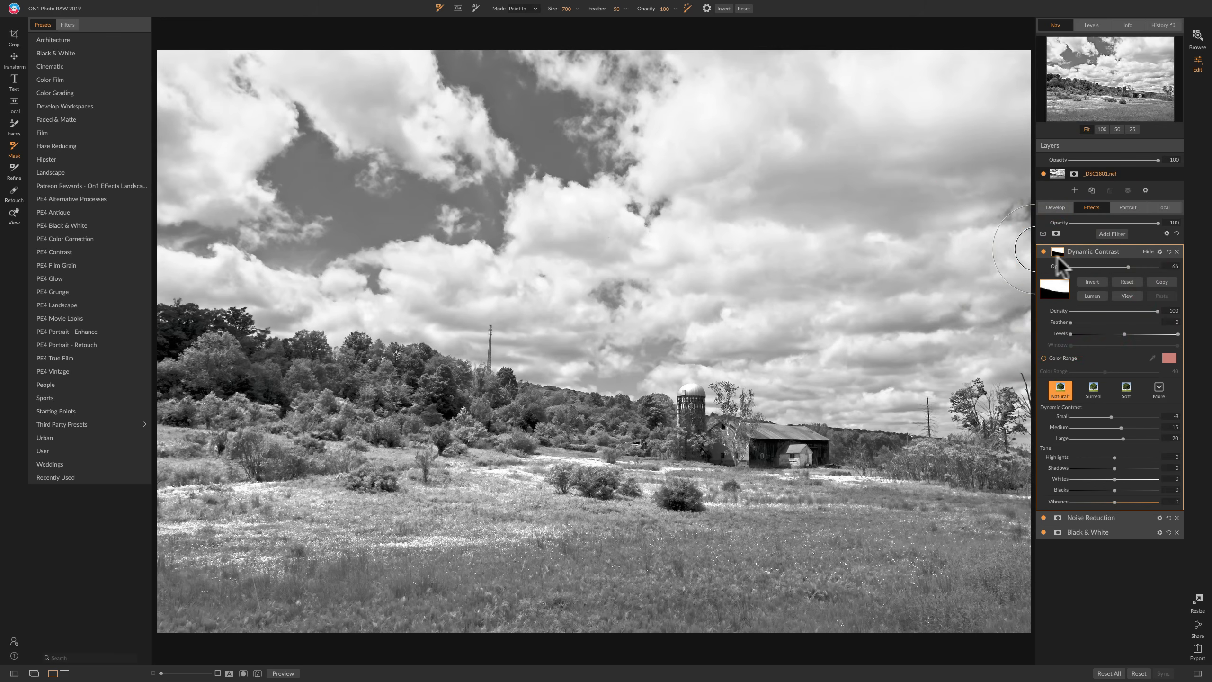
click(1135, 249)
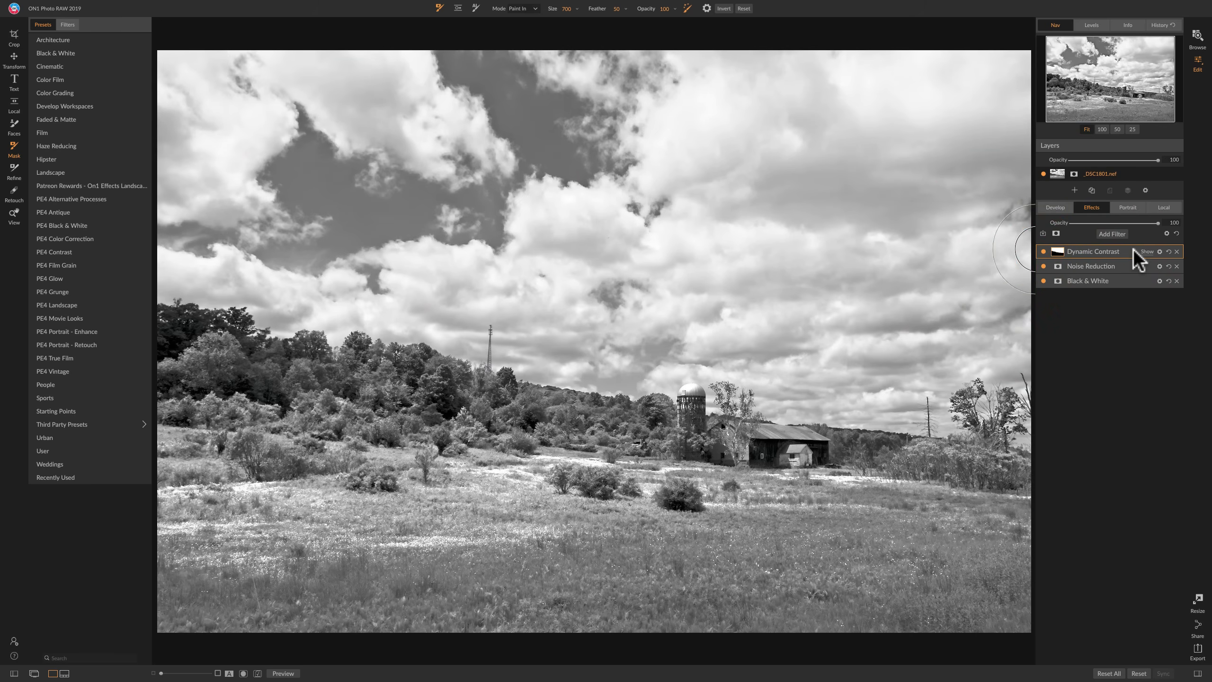
Compare the edited black and white photo with its original before view.
key(backslash)
key(backslash)
key(backslash)
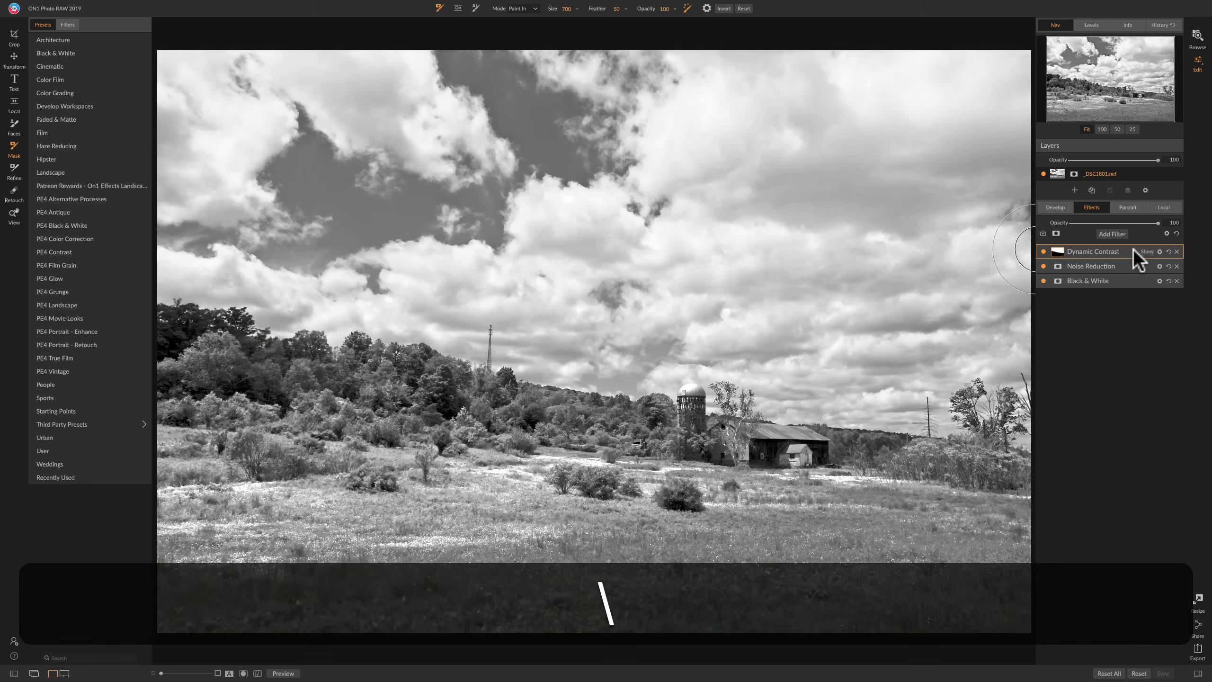
key(backslash)
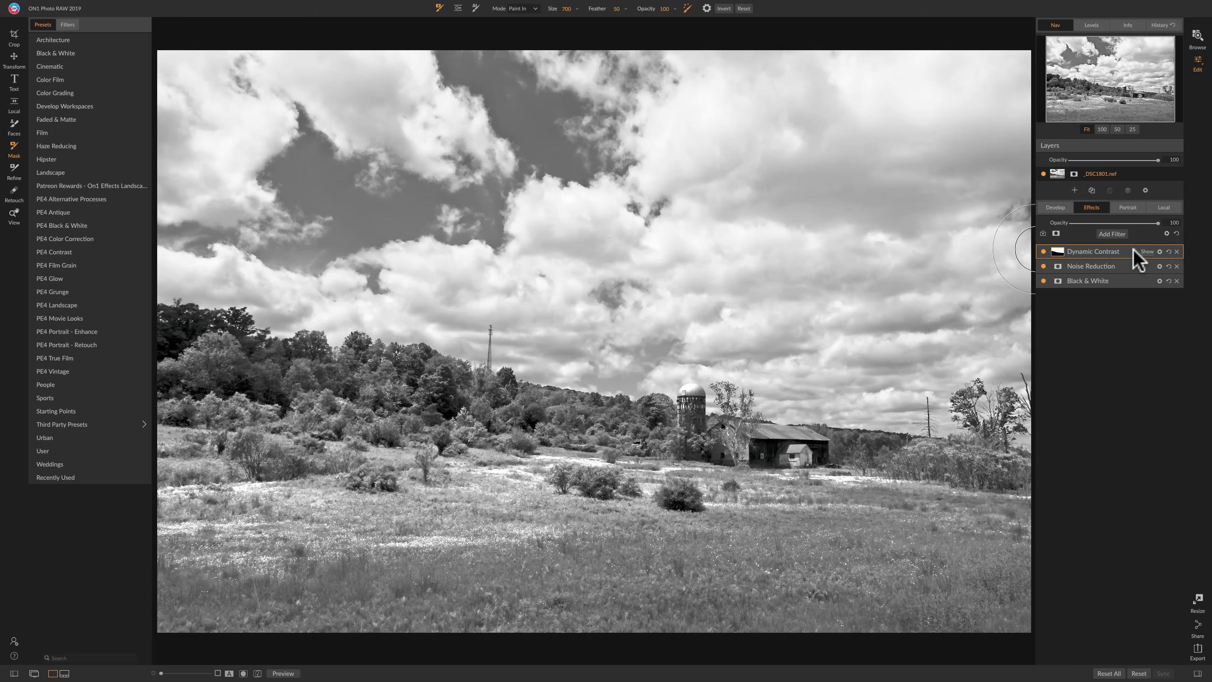
Add a Vignette filter, try the Big Softy style, switch to Strong, and set Brightness to -30.
click(1110, 233)
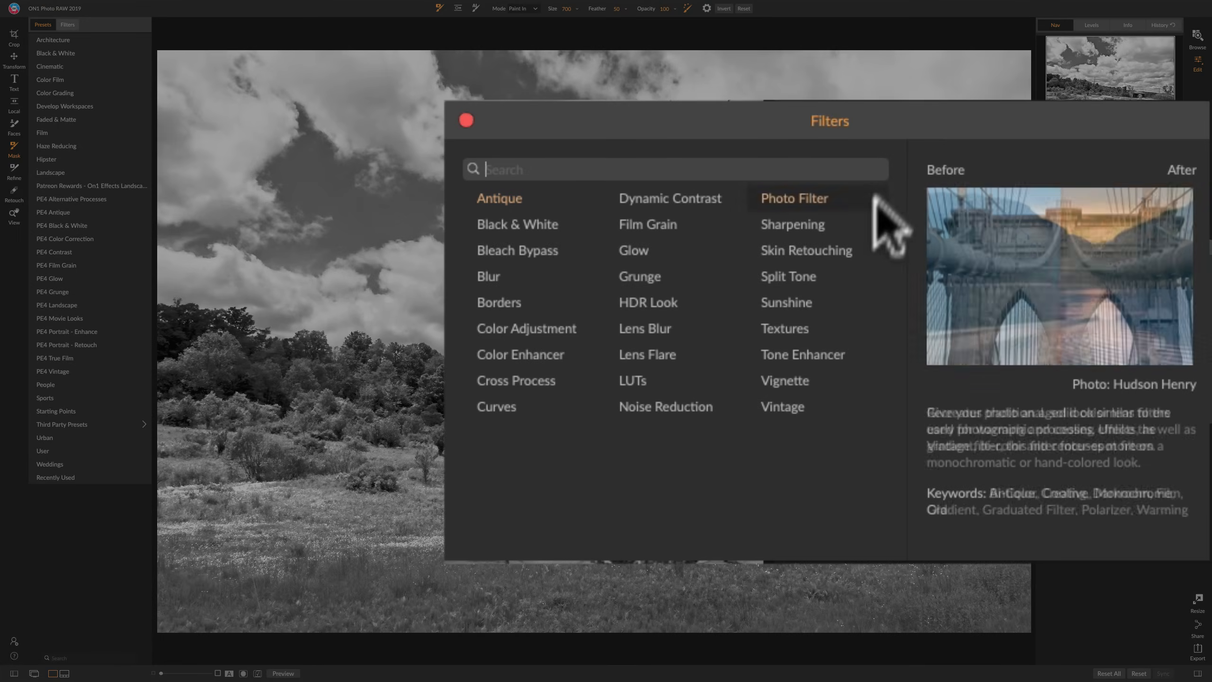
click(799, 378)
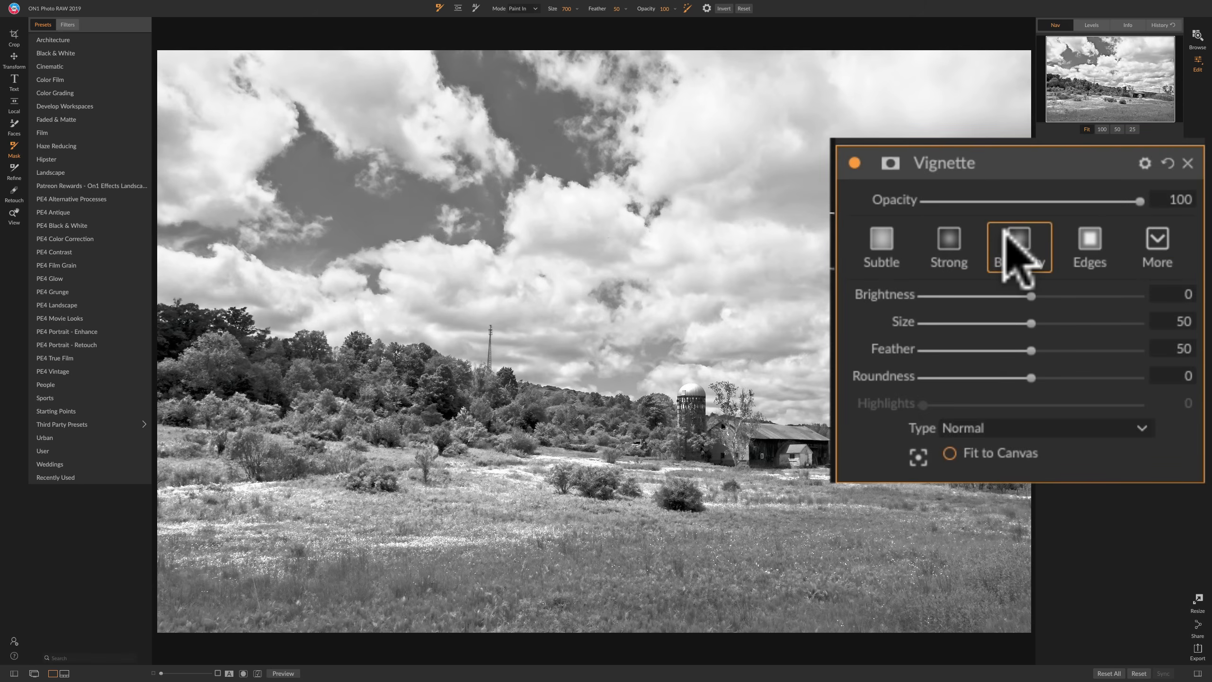
click(1010, 237)
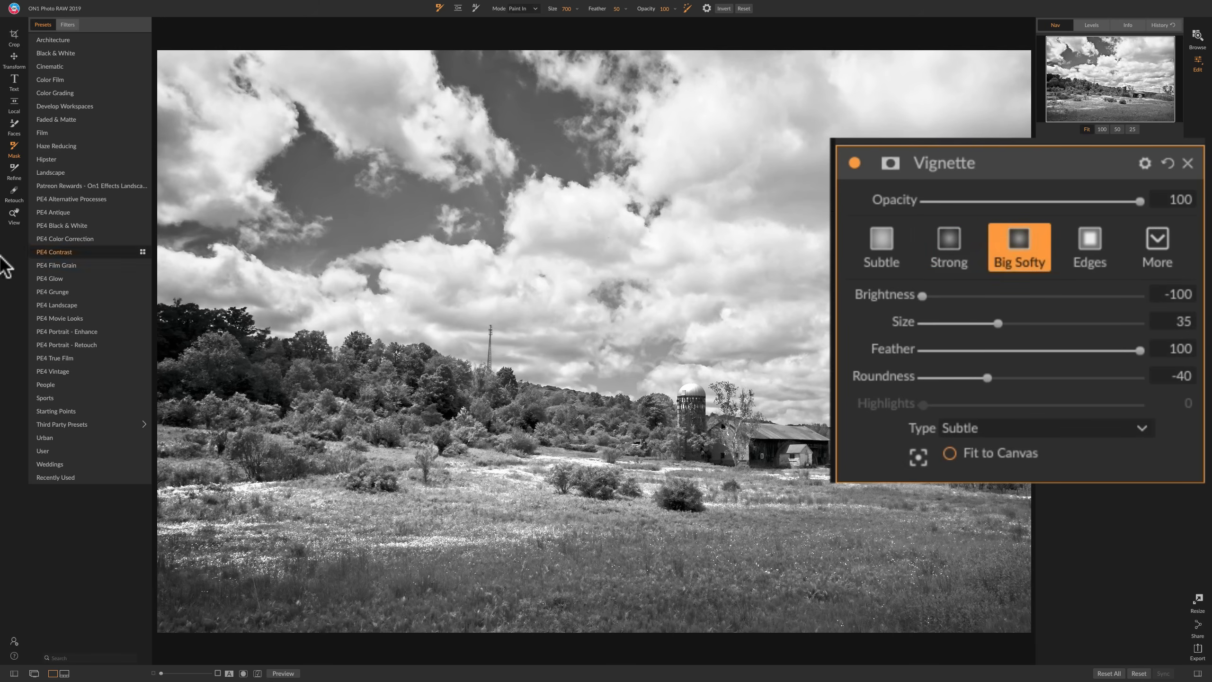
click(14, 214)
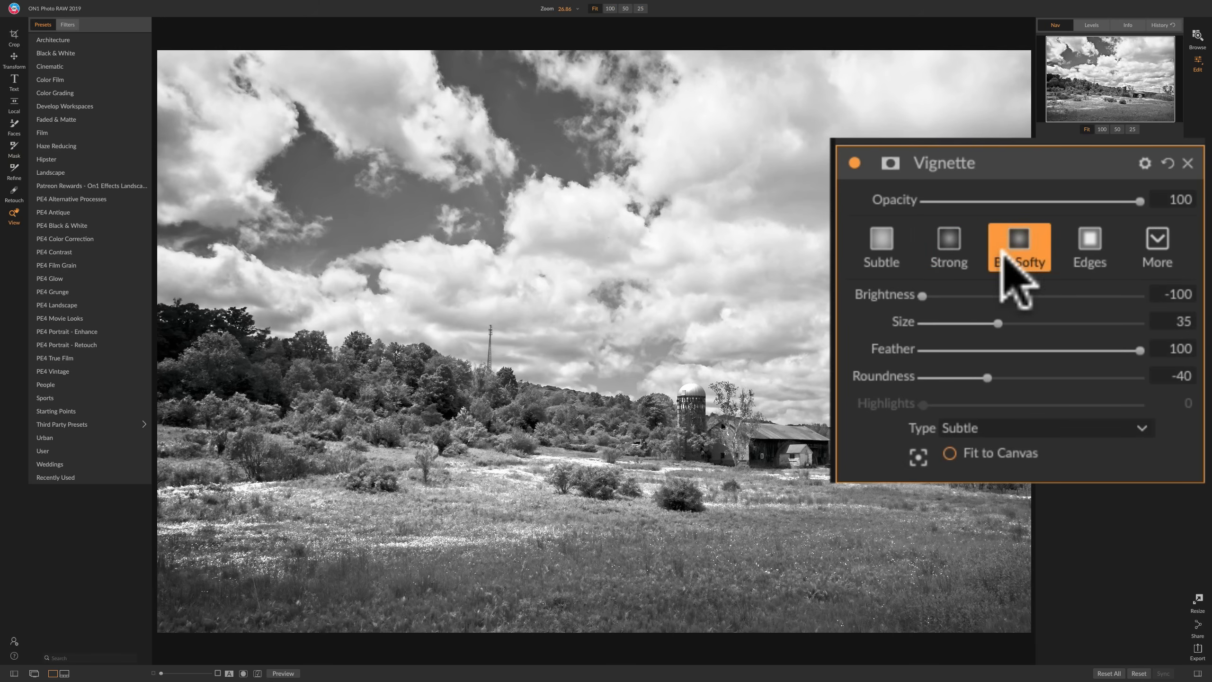
click(950, 241)
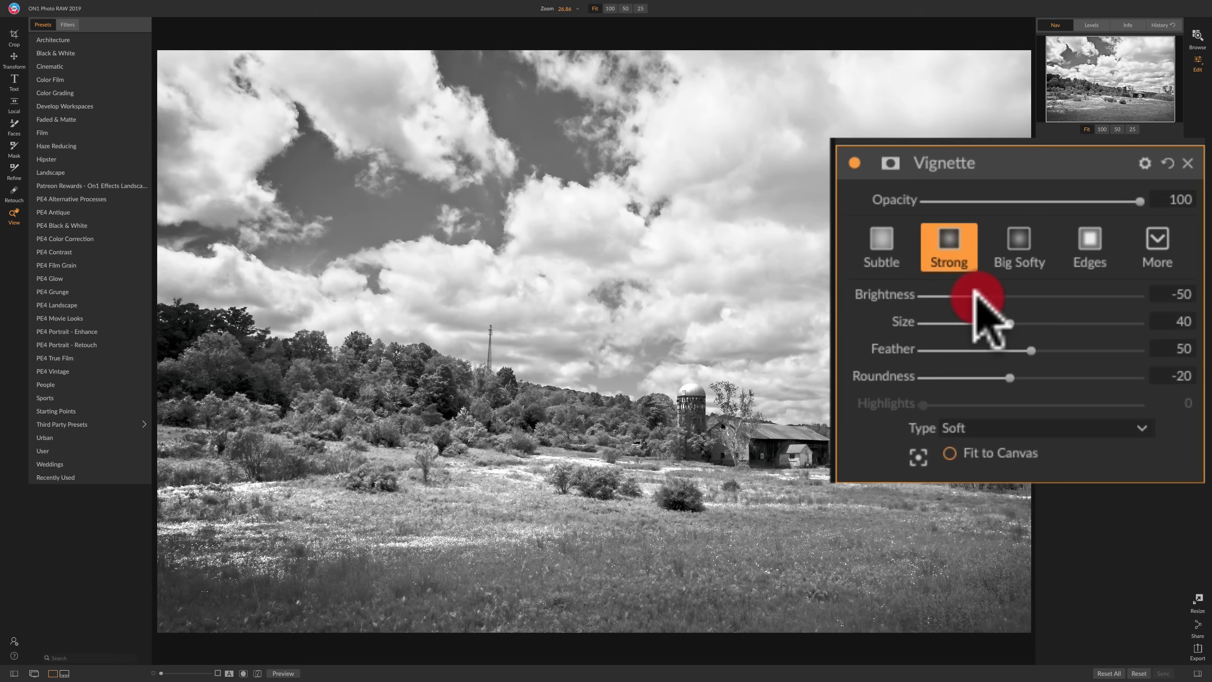
drag(976, 291, 998, 294)
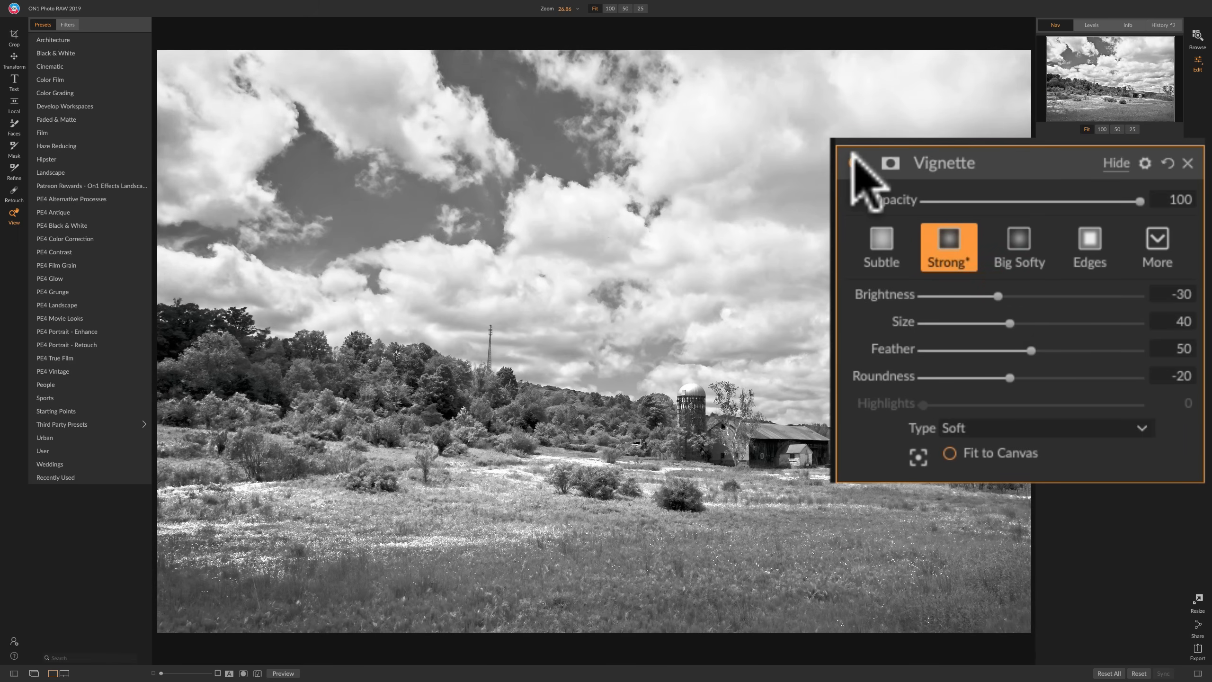
Compare the photo with the Vignette filter switched off and on.
click(853, 163)
click(853, 163)
click(852, 163)
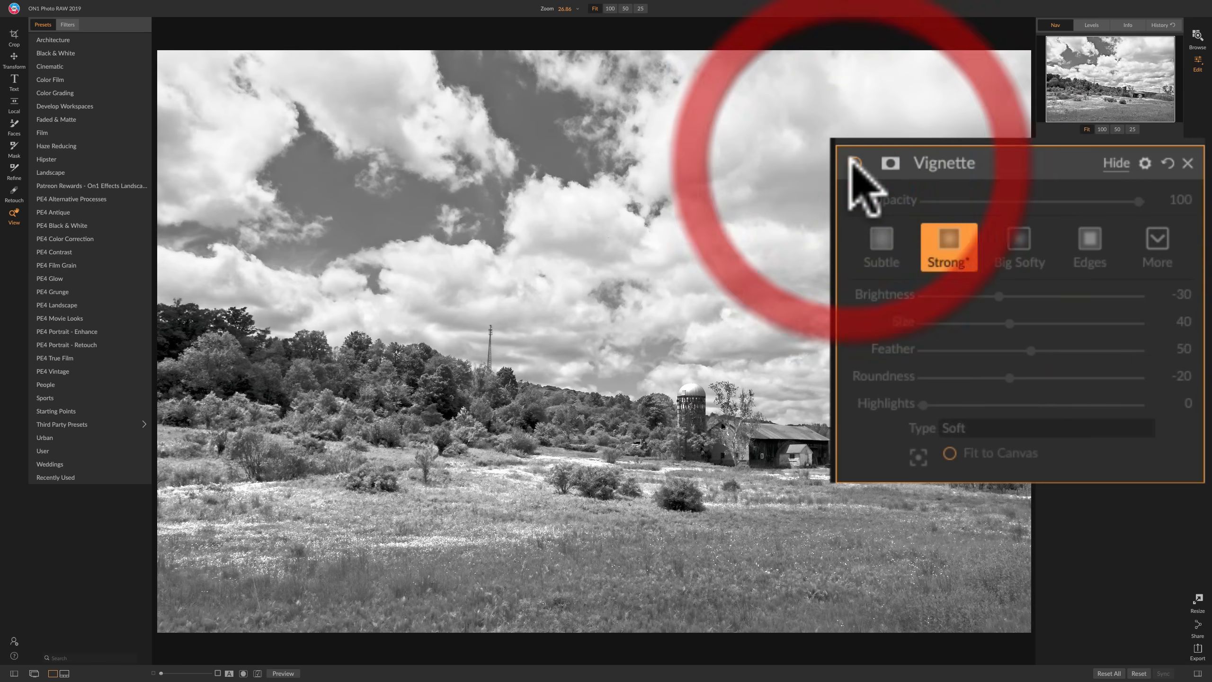
click(853, 162)
click(853, 162)
click(853, 162)
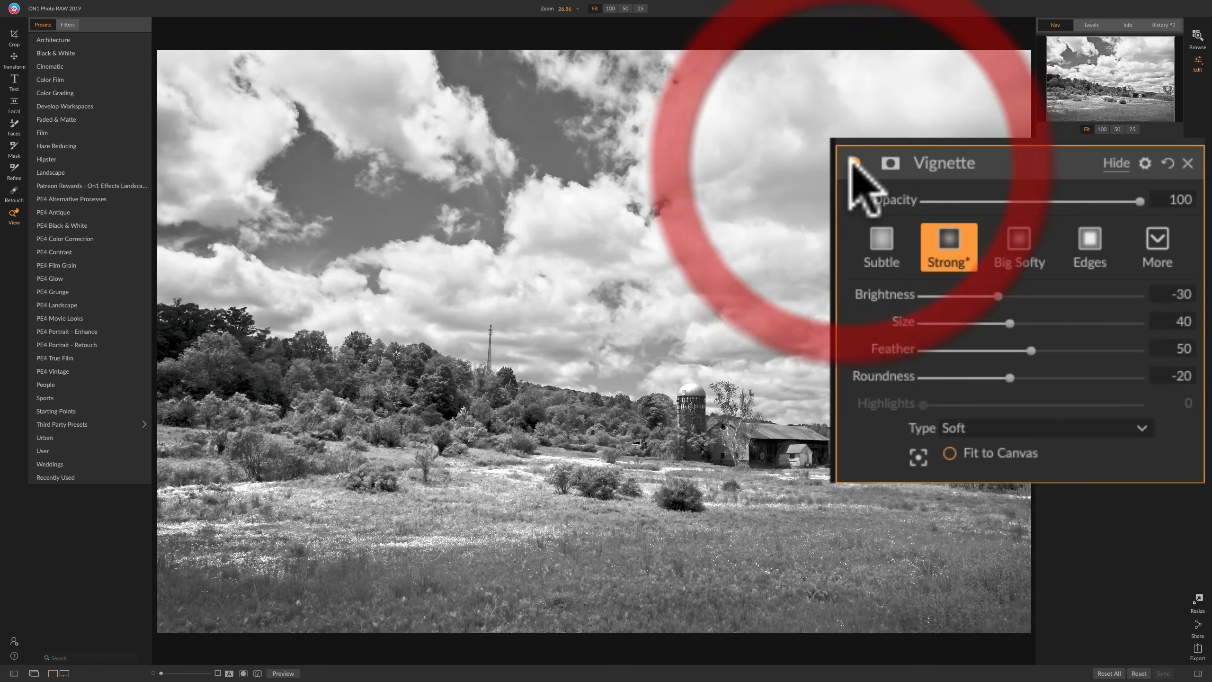
Switch the Vignette filter off and on repeatedly to judge its darkening around the photo's edges.
click(853, 162)
click(853, 162)
click(853, 163)
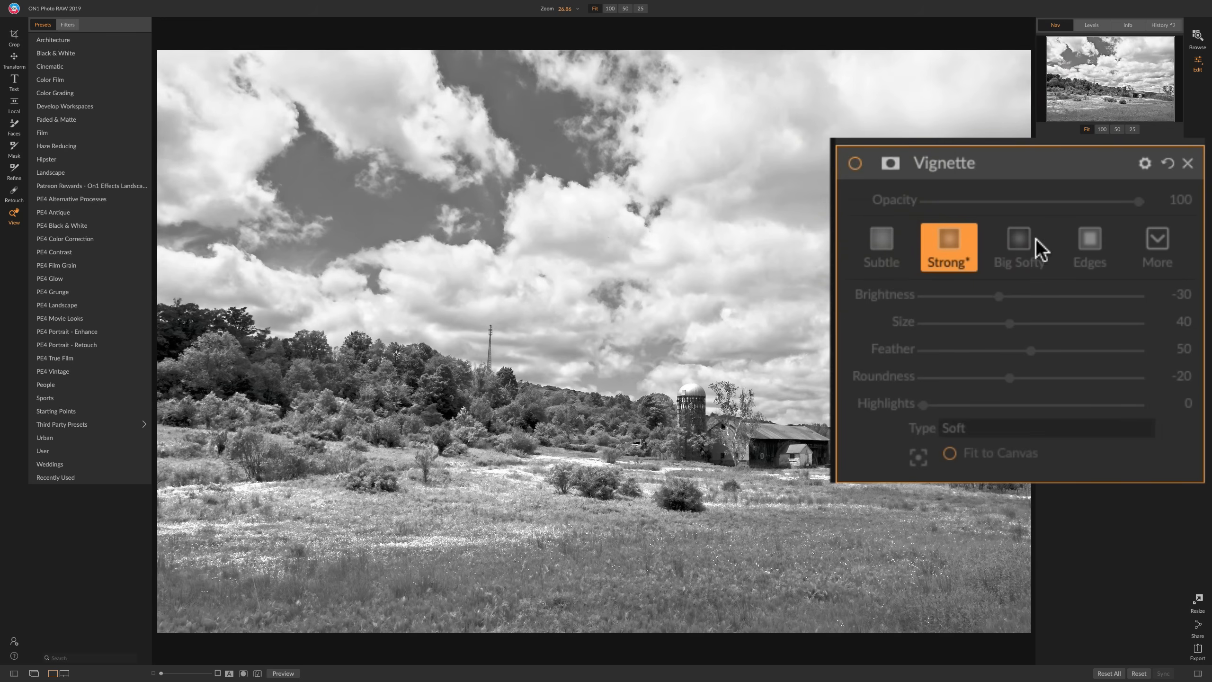
click(852, 161)
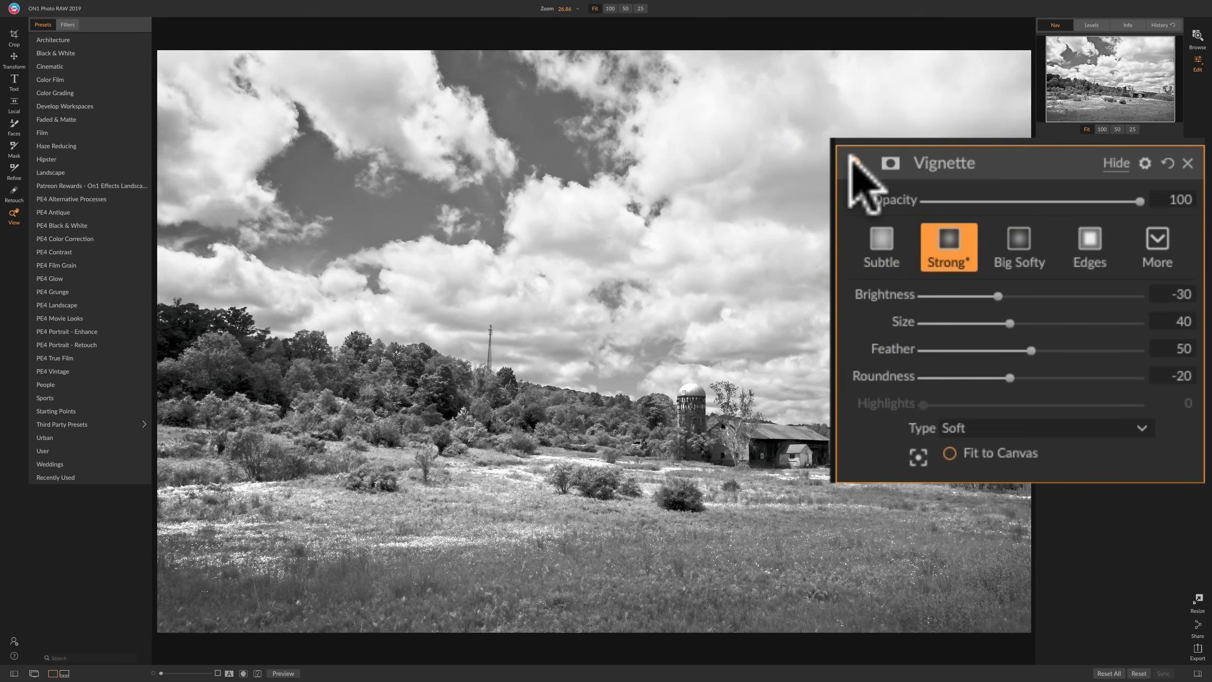
Move the vignette's center down to the tree line in the middle of the photo, just left of the silo.
click(918, 453)
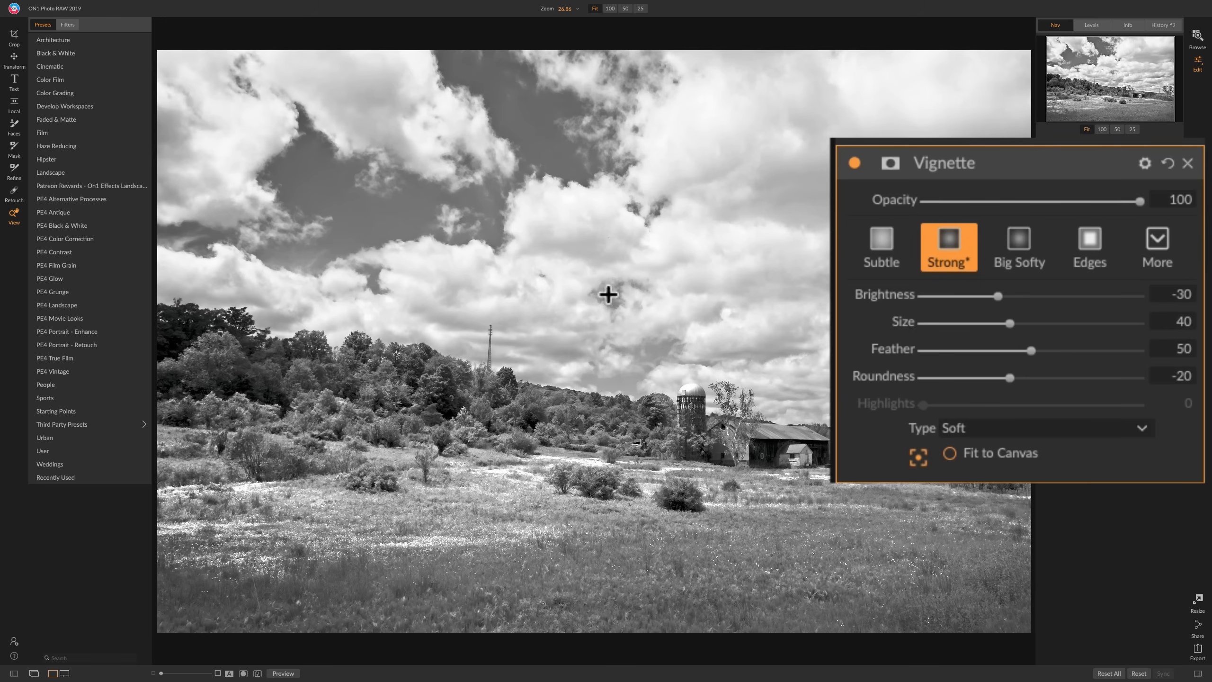
mouse_move(608, 294)
mouse_down()
mouse_move(454, 303)
mouse_move(462, 407)
mouse_move(658, 405)
mouse_move(647, 383)
mouse_move(627, 388)
mouse_move(551, 347)
mouse_up()
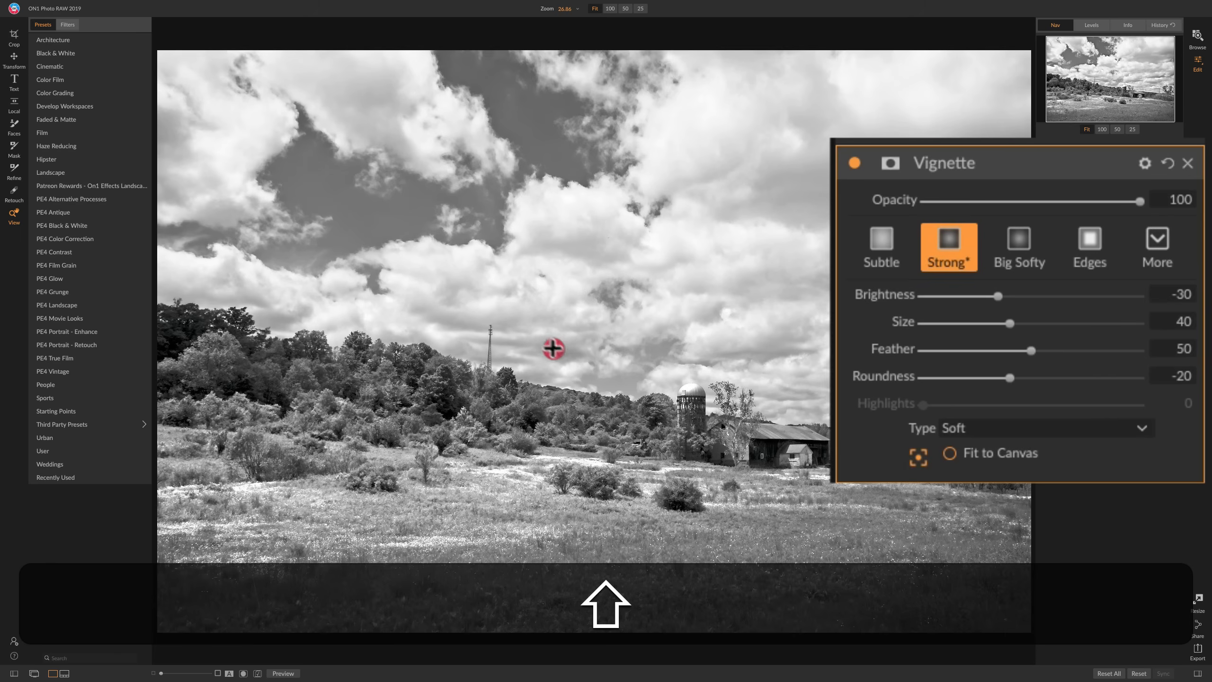
drag(571, 397, 556, 426)
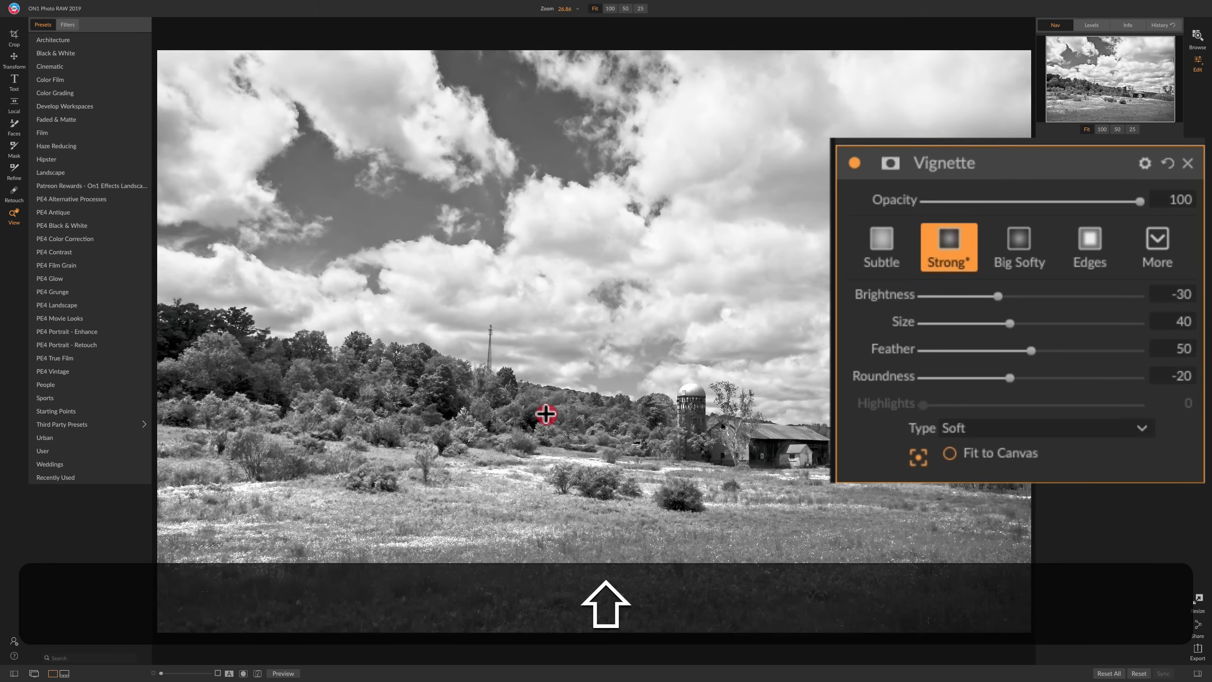
mouse_move(546, 414)
mouse_down()
mouse_move(479, 417)
mouse_move(550, 417)
mouse_up()
click(554, 407)
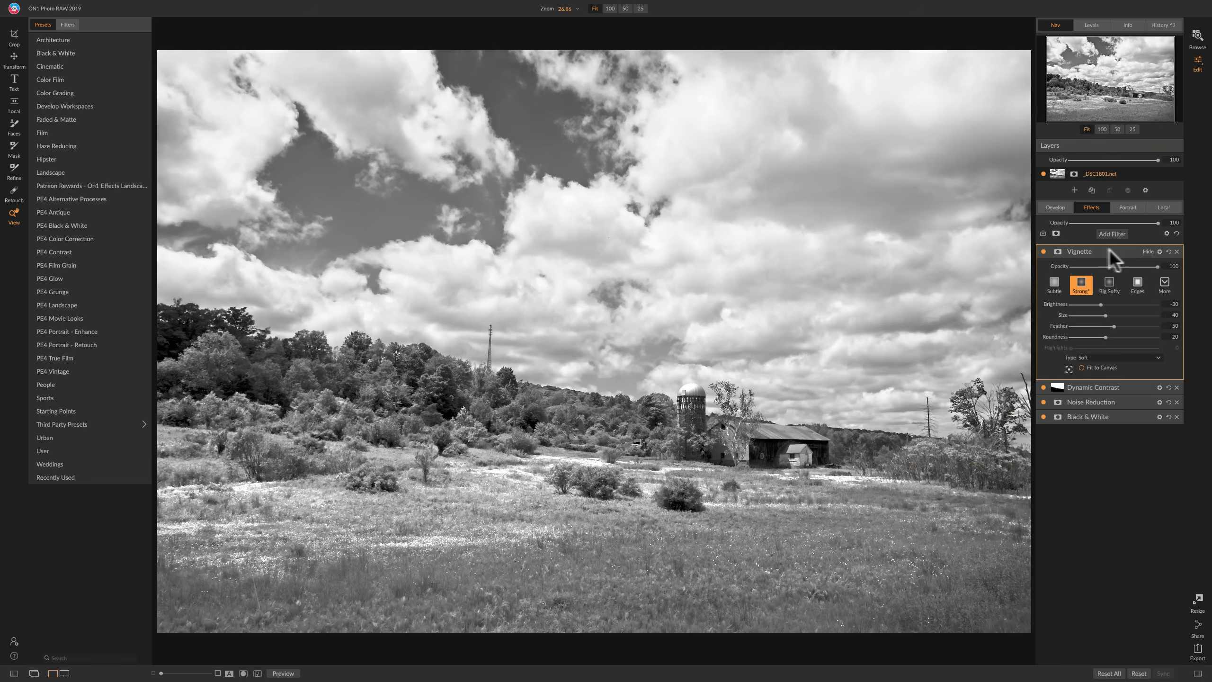
Check the recentered vignette by switching the filter off and on, and collapse the filter's settings.
click(1044, 250)
click(1044, 250)
click(1119, 250)
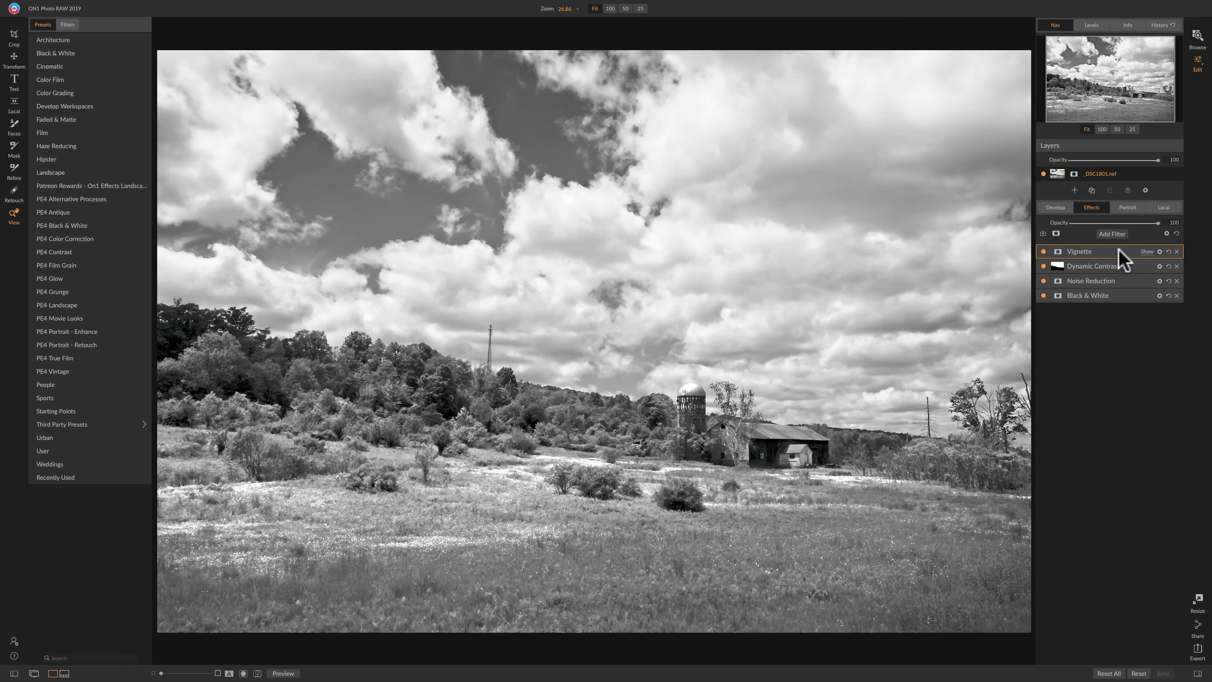
Compare the black and white photo, with all four filters applied, against the original color image.
key(backslash)
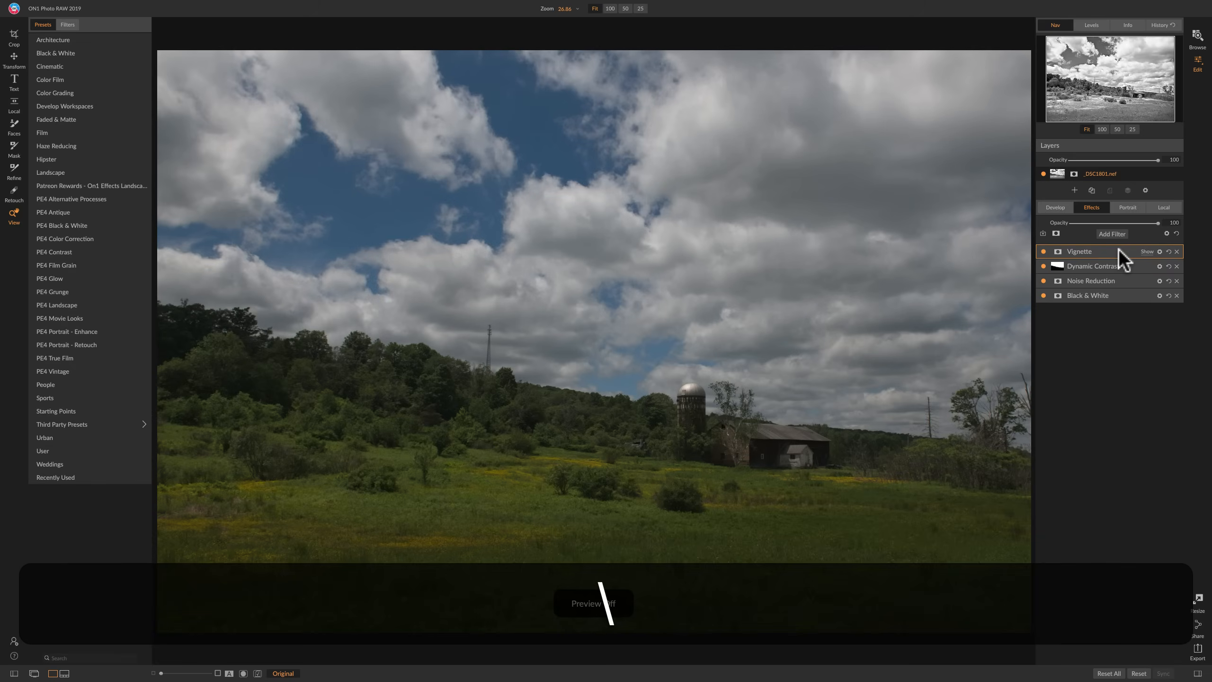
key(backslash)
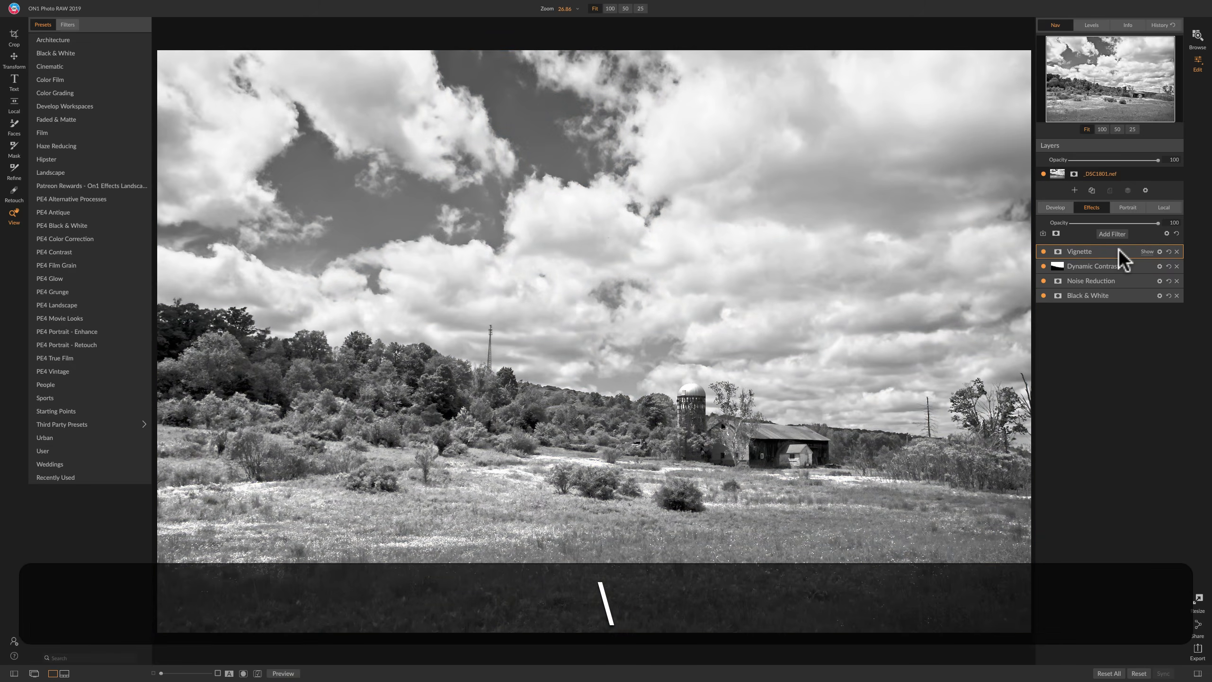